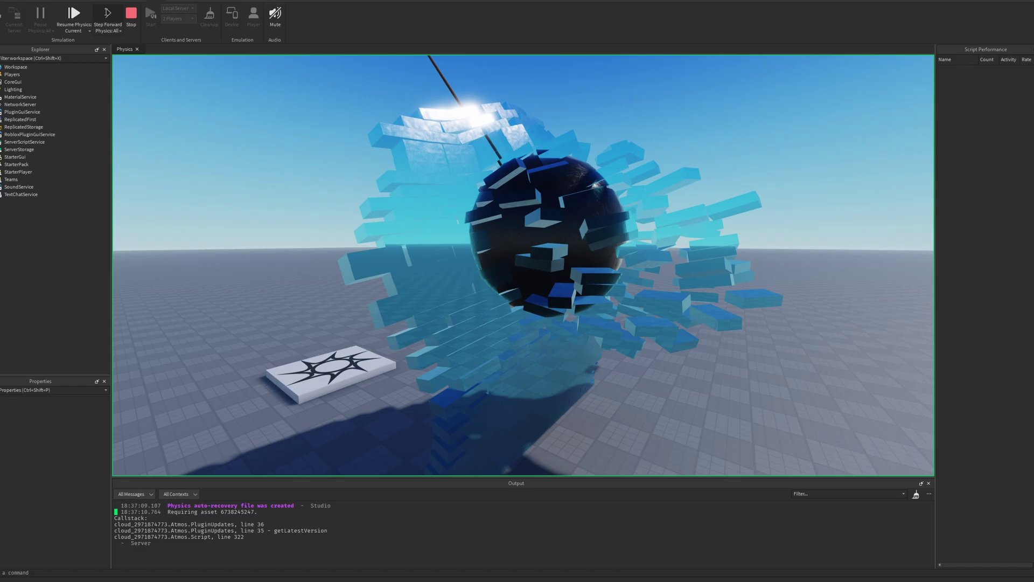
Step: Advance the paused wrecking-ball simulation frame by frame with Step Forward Physics: All
click(108, 13)
click(108, 13)
click(107, 13)
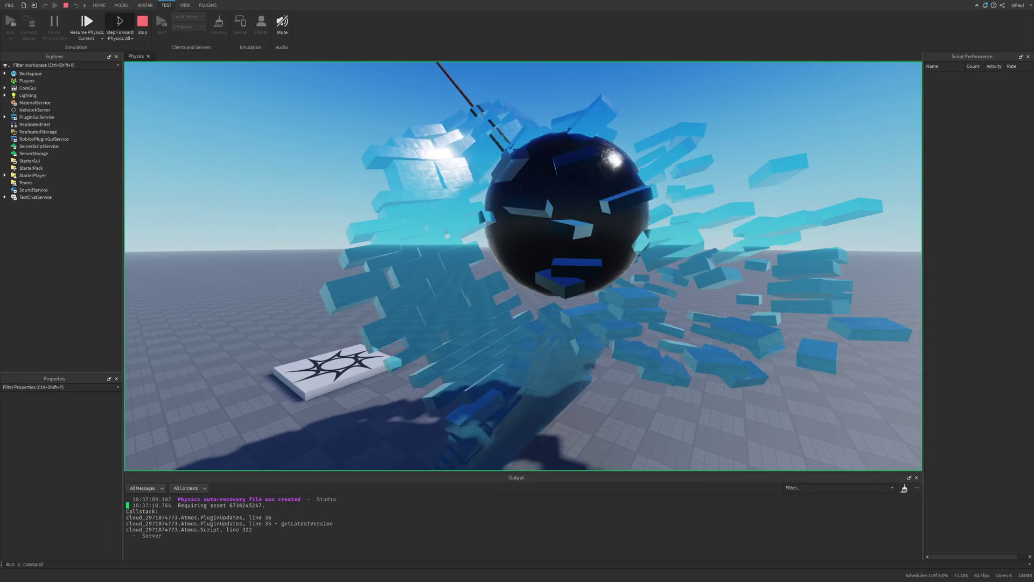
click(119, 21)
click(119, 21)
click(120, 21)
click(120, 21)
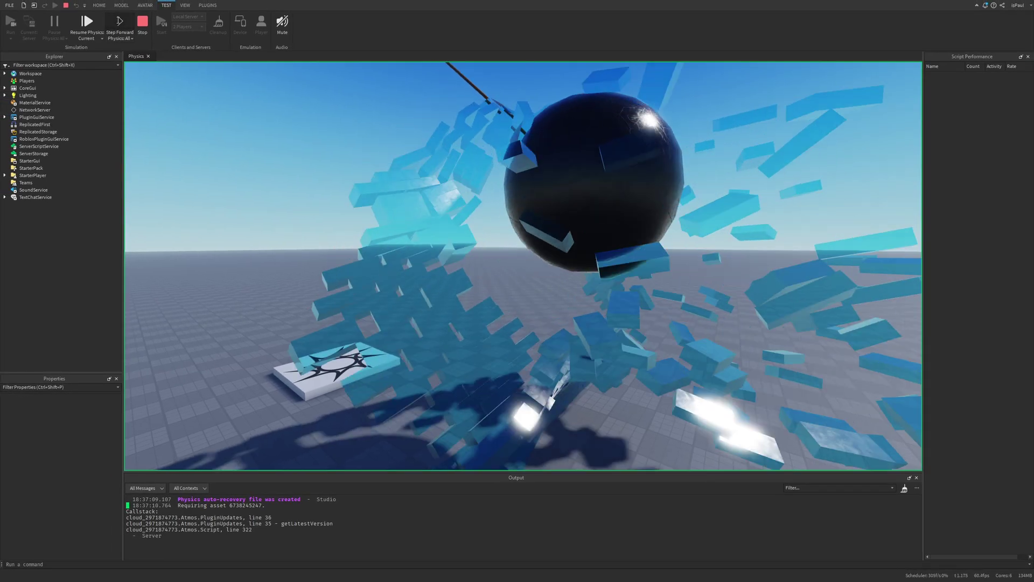
click(120, 22)
click(119, 22)
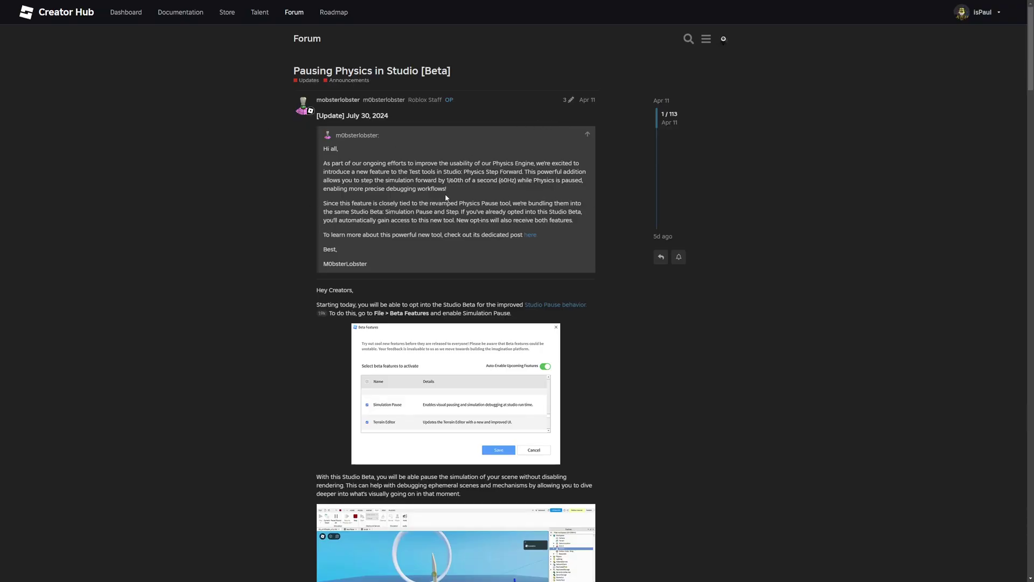
Step: Highlight the title of the "Pausing Physics in Studio [Beta]" announcement on the Creator Hub forum
drag(300, 70, 465, 69)
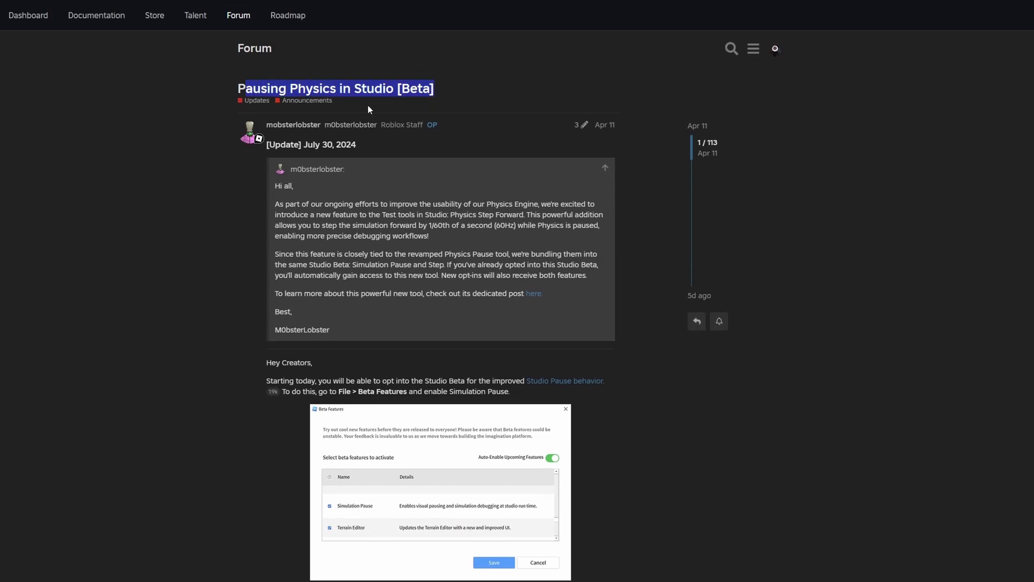
click(263, 93)
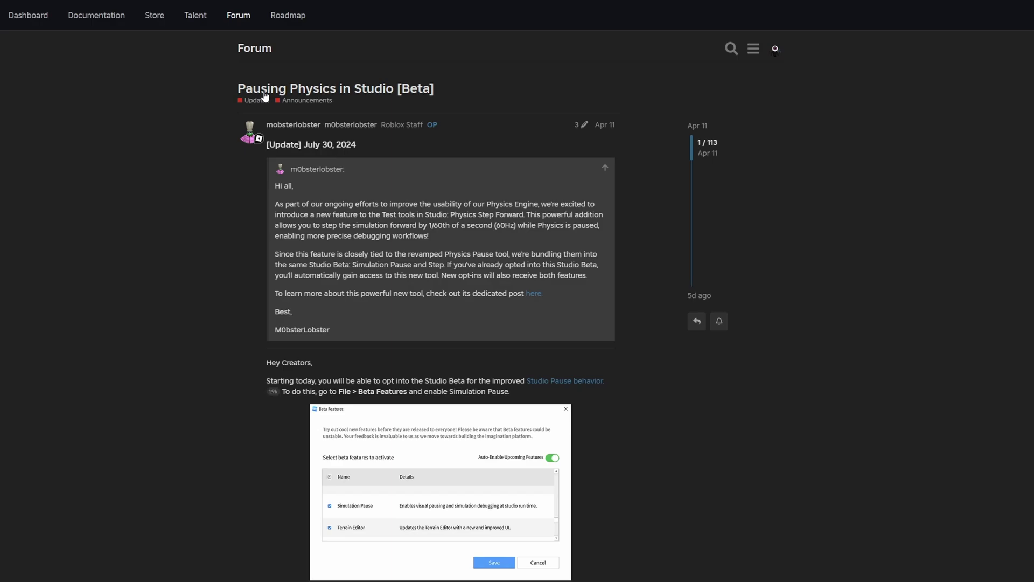
drag(237, 88, 343, 81)
click(203, 105)
Step: Watch the aerodynamic vehicle demo video from its start, skipping ahead to 0:12 and 0:17 and pausing at 0:22
scroll(374, 167, down, 5)
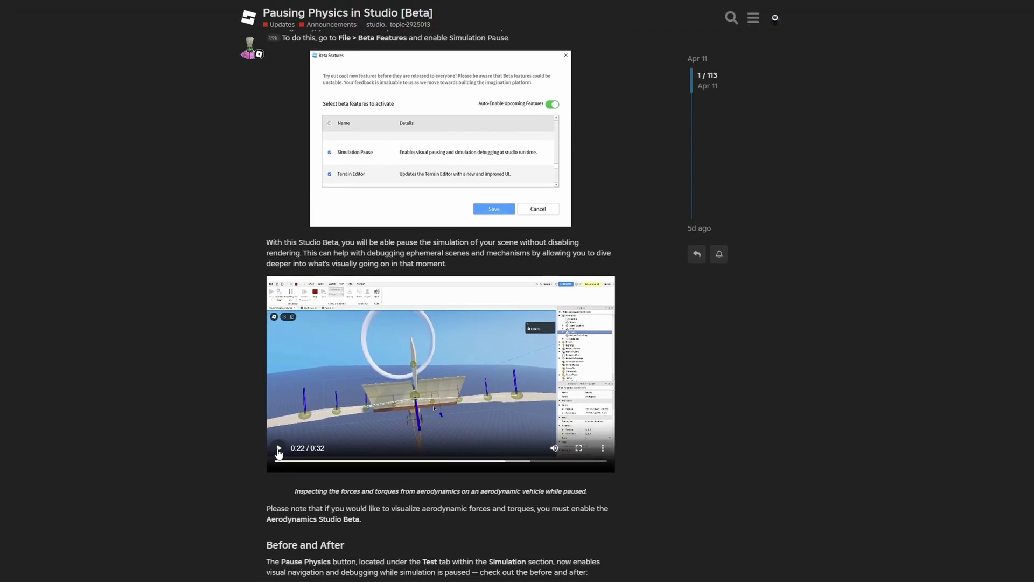
click(276, 461)
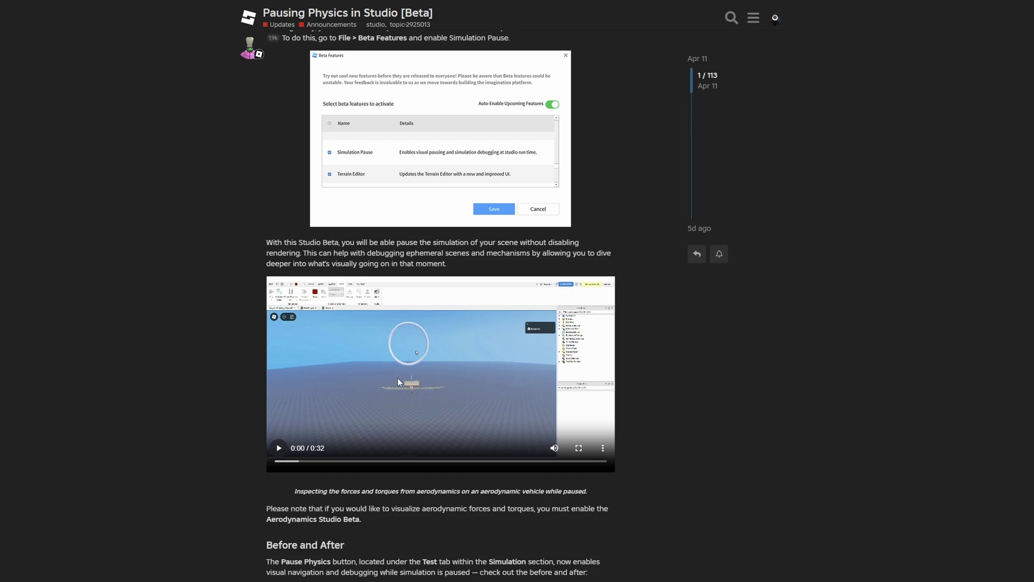
click(339, 398)
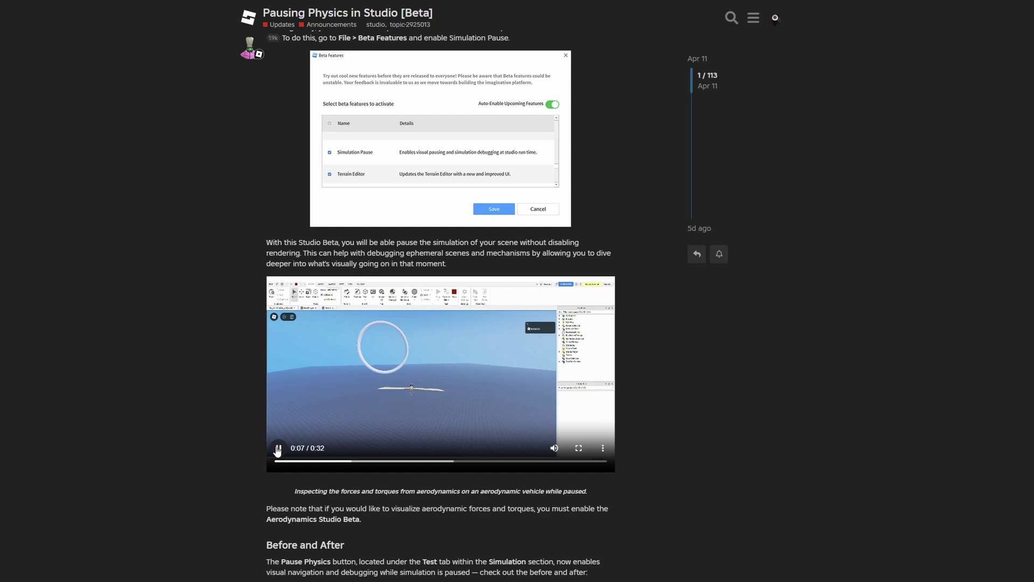
click(404, 461)
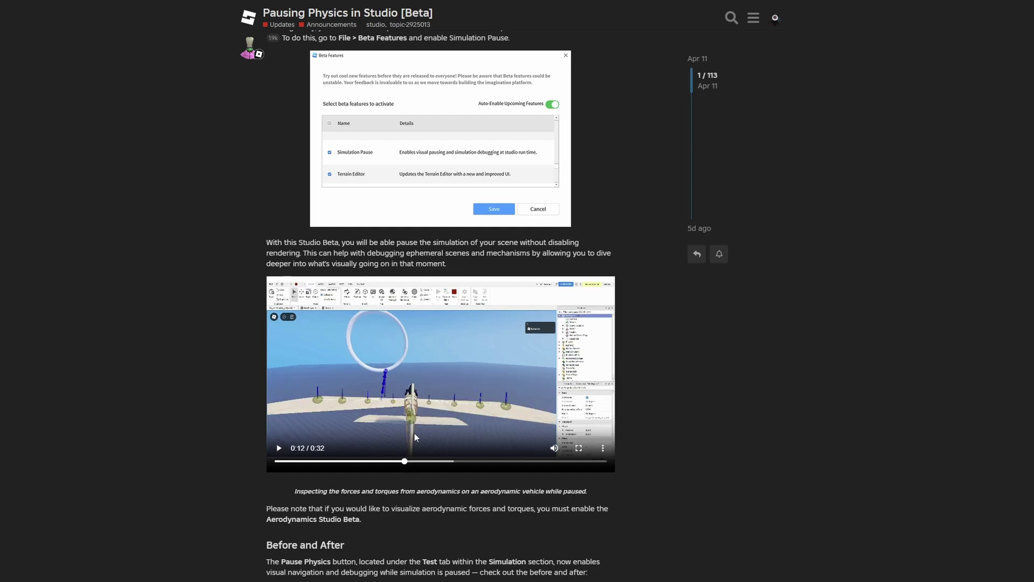
click(455, 461)
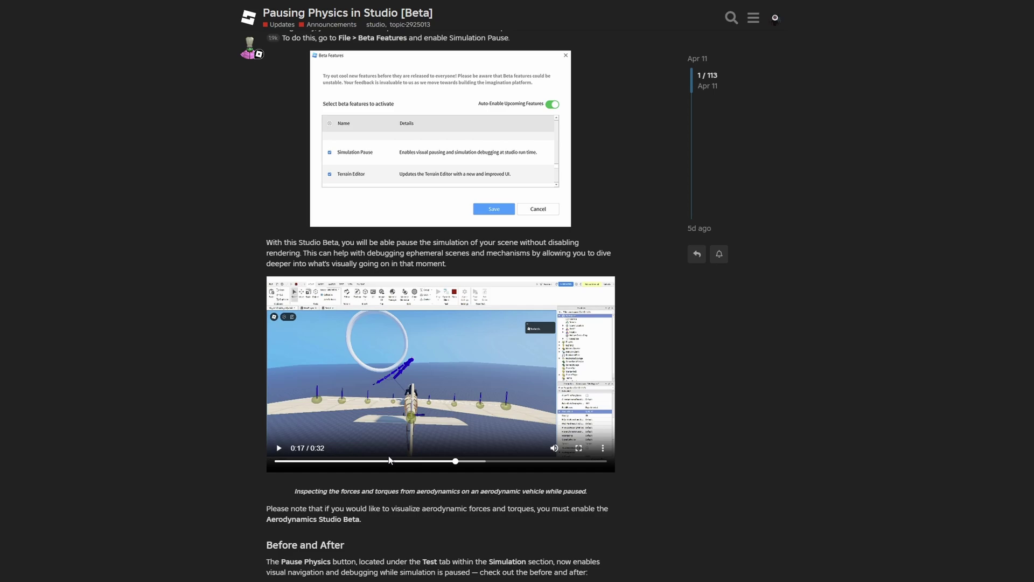
click(279, 449)
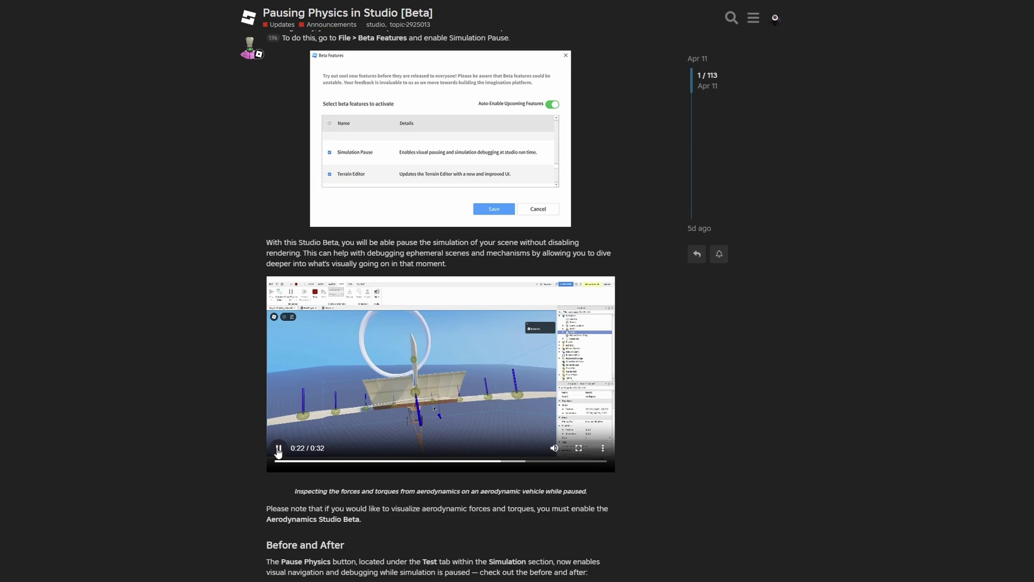
click(278, 448)
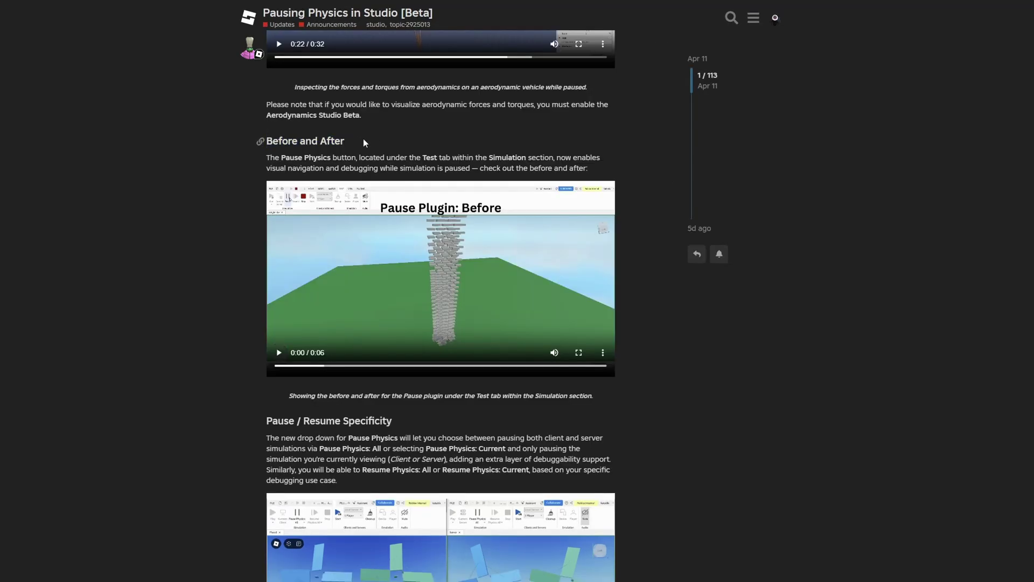
Step: Play the Pause plugin before-and-after video and jump back to 0:03
scroll(322, 241, down, 1)
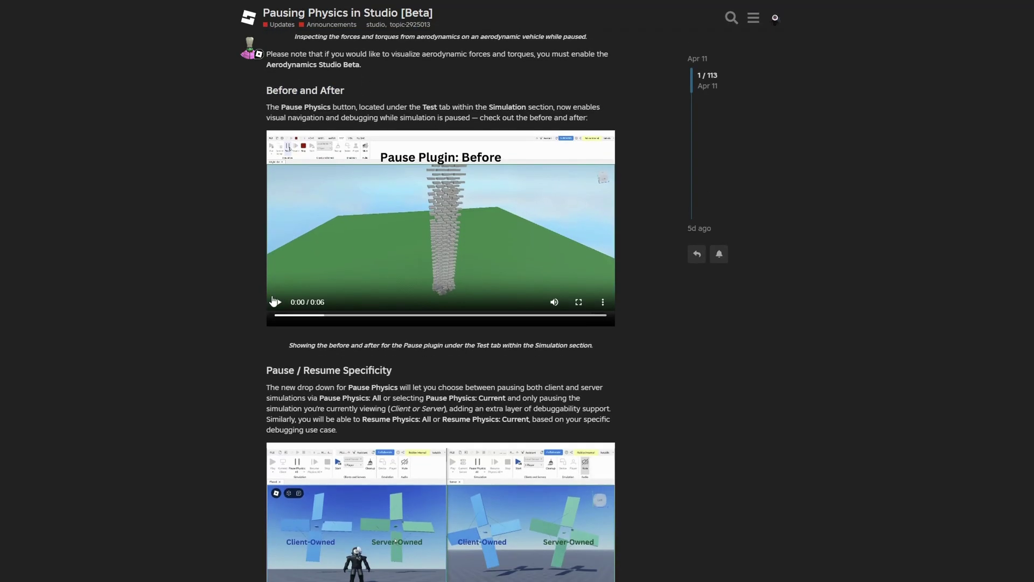
click(274, 301)
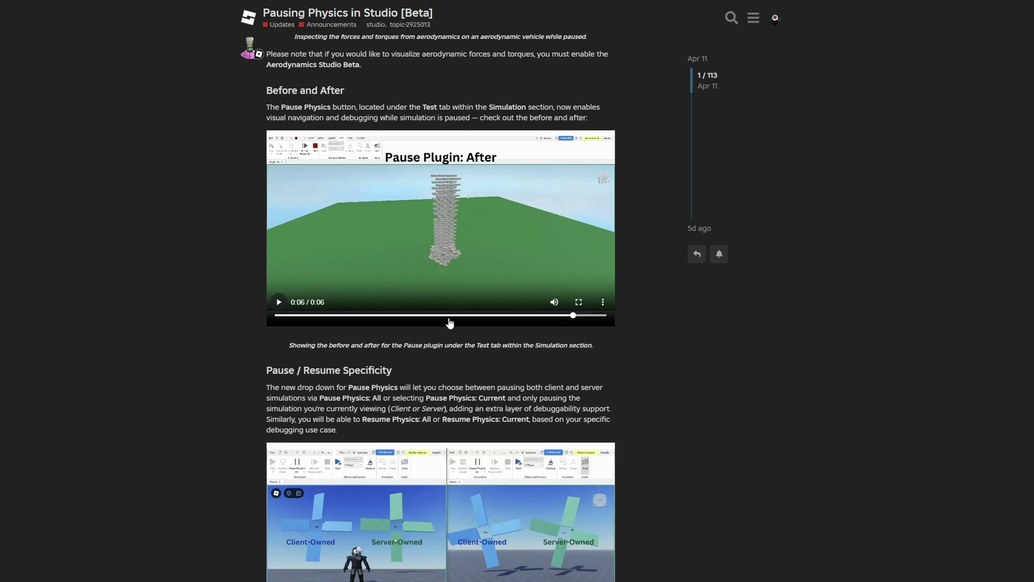
click(449, 315)
Step: Read the Pause / Resume Specificity section, highlighting the Pause Physics: All and Pause Physics: Current options
scroll(218, 306, down, 2)
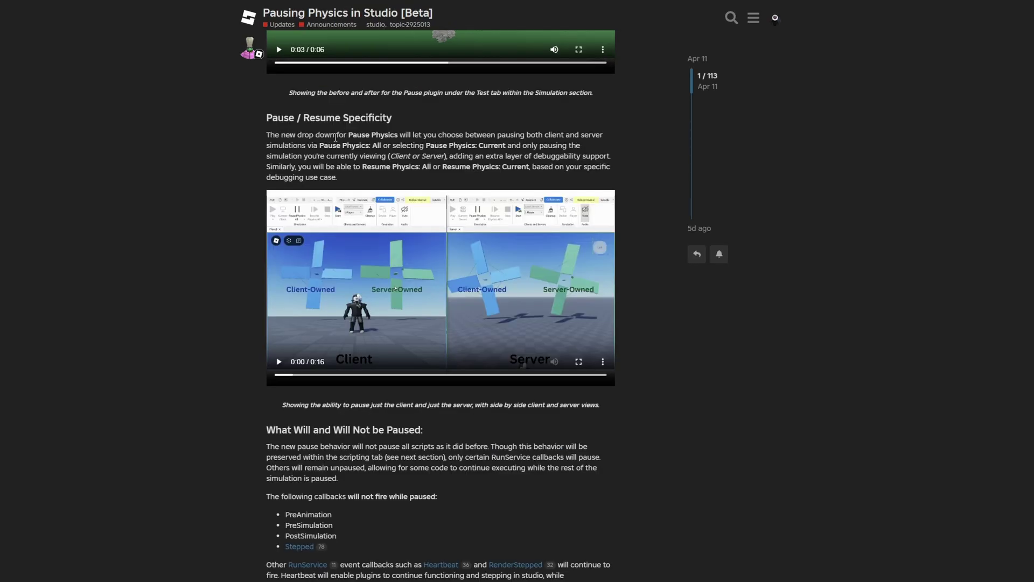
drag(381, 108, 441, 108)
click(427, 114)
drag(319, 146, 497, 145)
click(409, 147)
click(548, 145)
Step: Watch the side-by-side client and server pausing video, skipping ahead to 0:09
scroll(392, 157, down, 1)
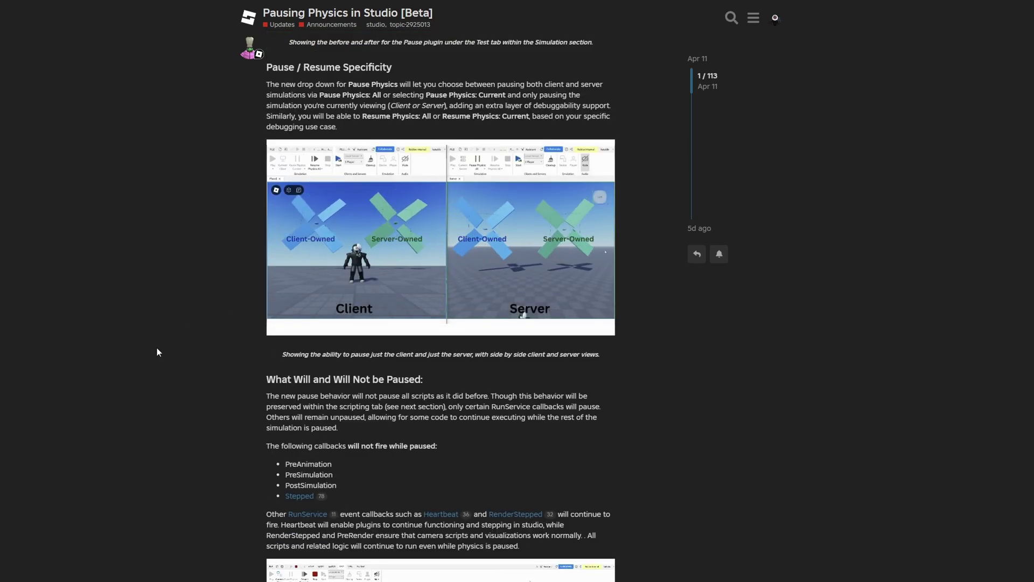
click(340, 242)
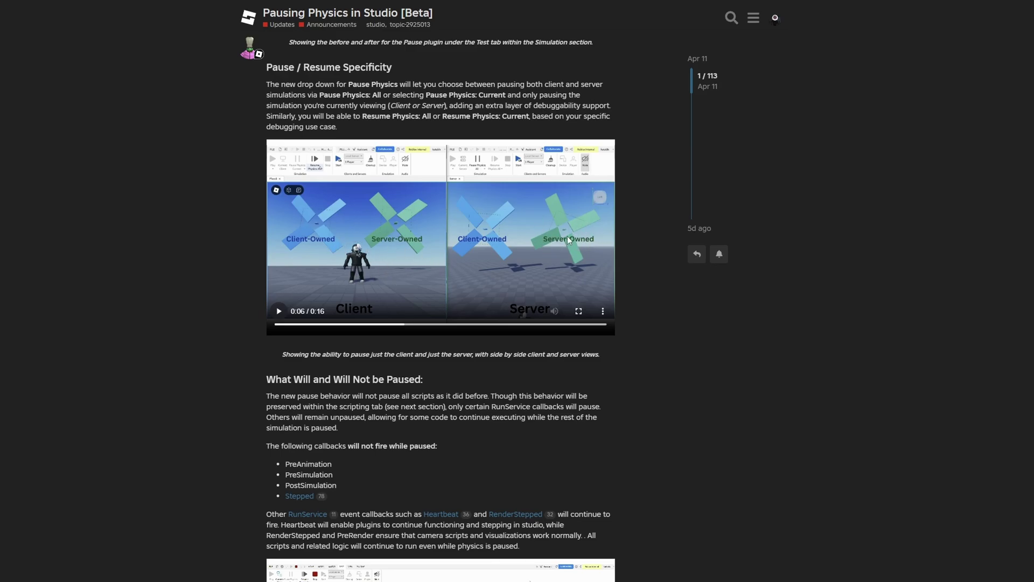
click(471, 324)
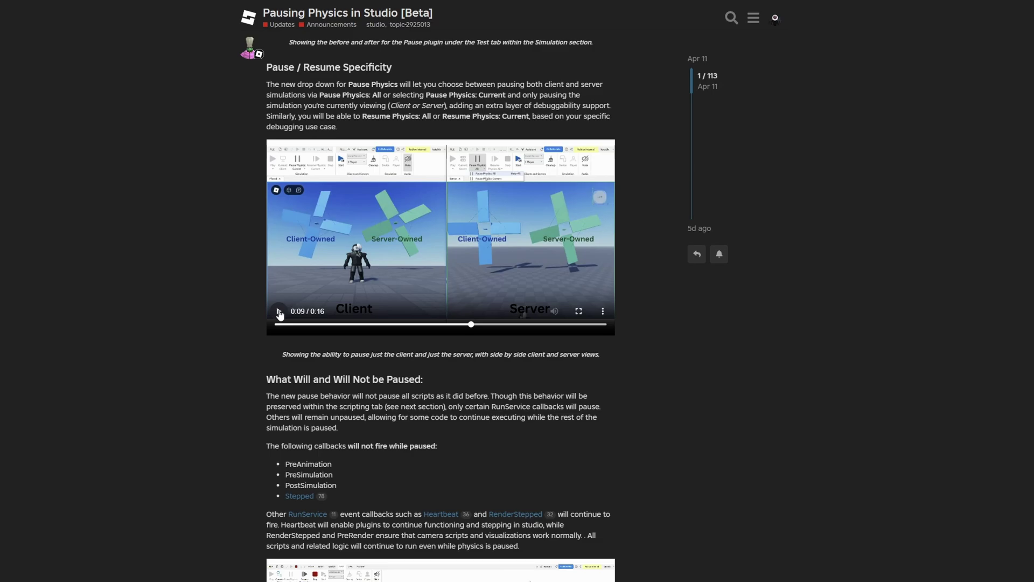
click(279, 313)
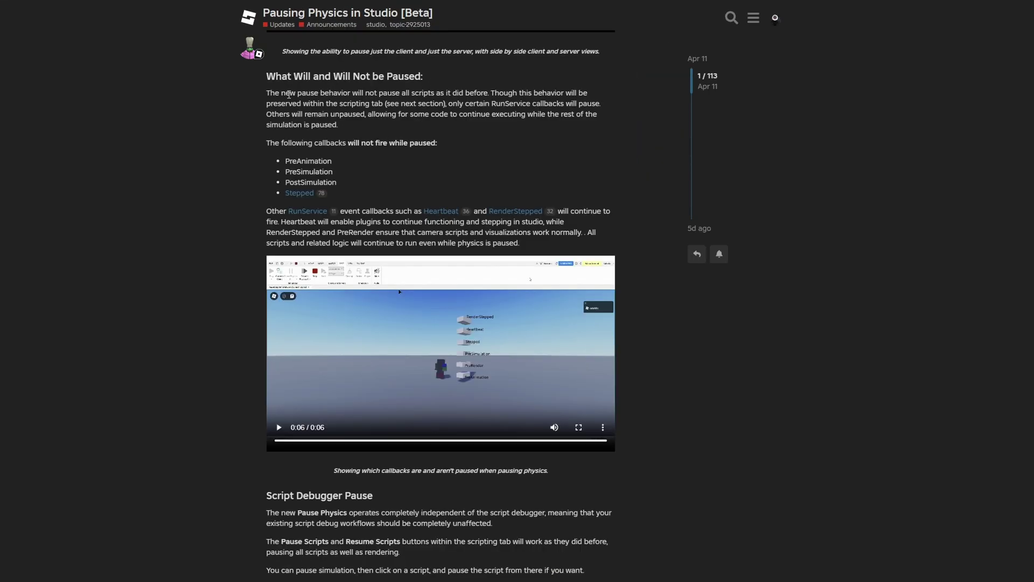
Step: Read the What Will and Will Not be Paused section, highlighting the callbacks that will not fire and the sentence on scripts that continue running
drag(296, 93, 529, 103)
click(456, 107)
click(514, 101)
drag(285, 161, 336, 183)
click(287, 203)
drag(348, 143, 444, 151)
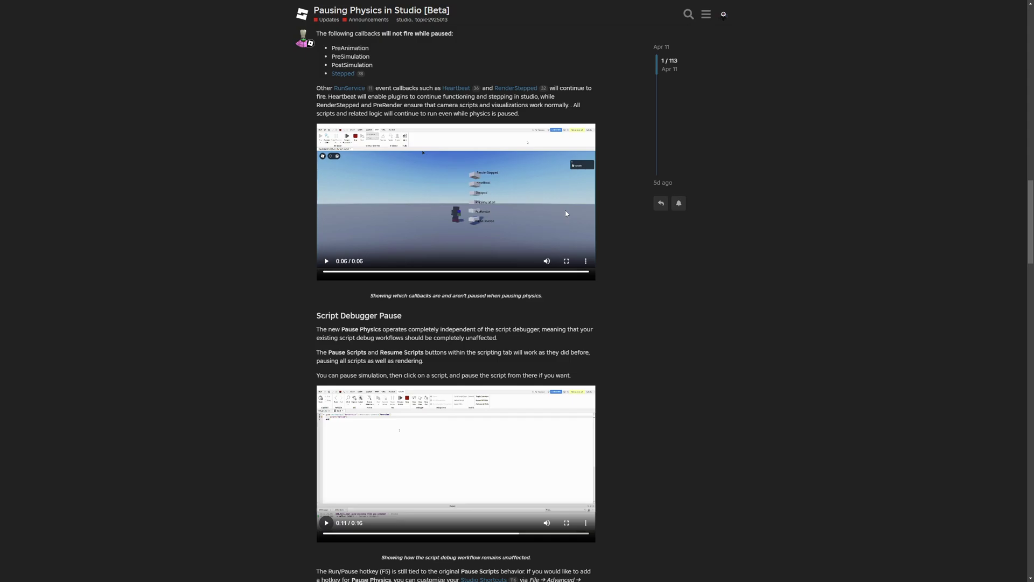
drag(573, 105, 373, 120)
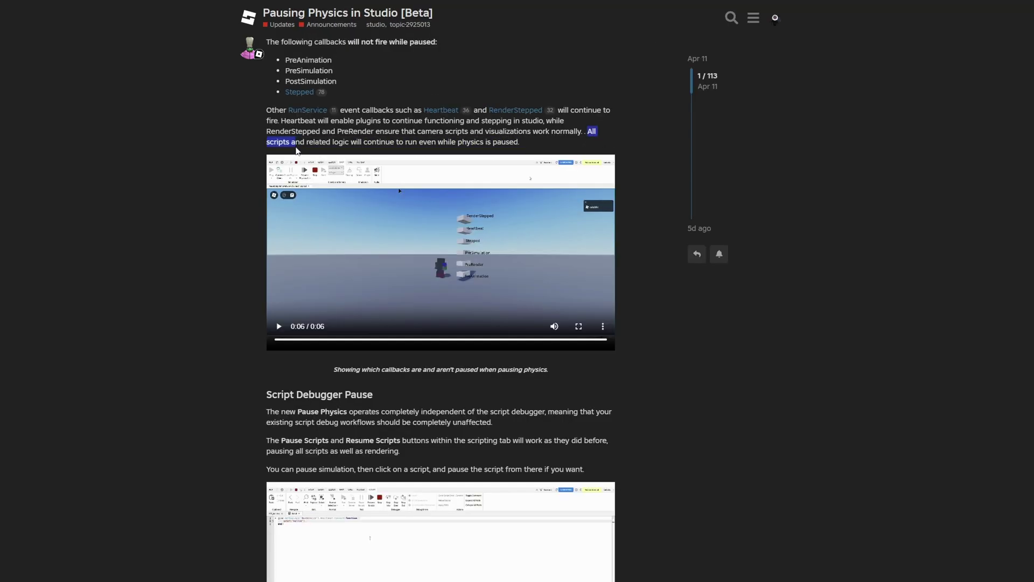
drag(337, 150, 520, 145)
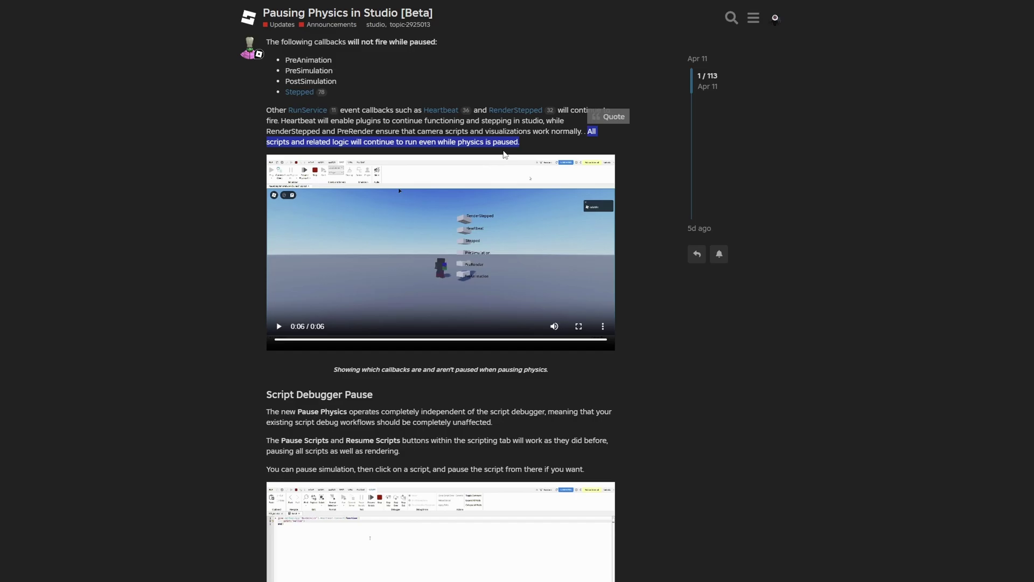
Step: Read the Script Debugger Pause section, highlighting its text, and play its demo video briefly
scroll(506, 155, down, 5)
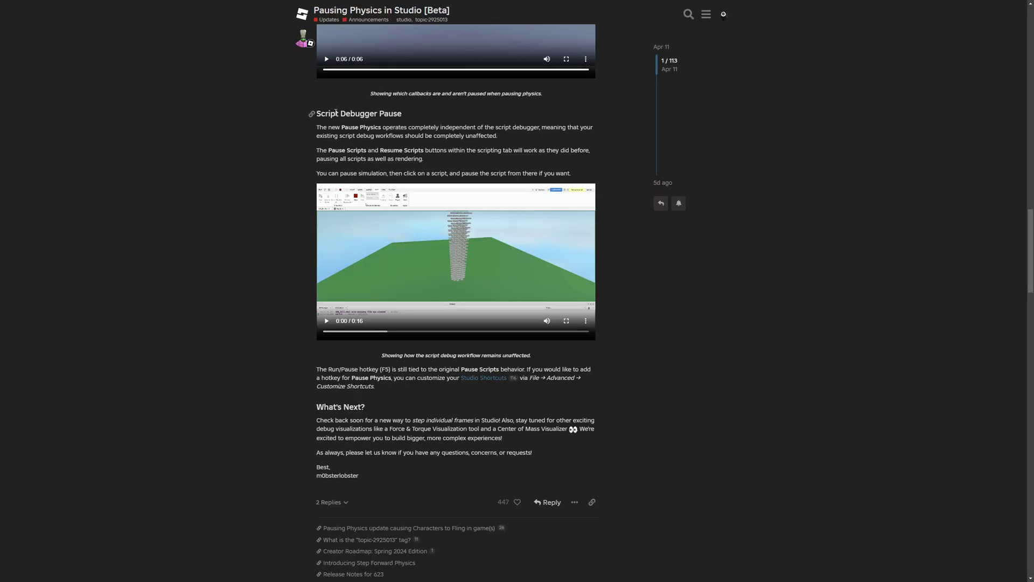
drag(336, 112, 491, 171)
click(468, 158)
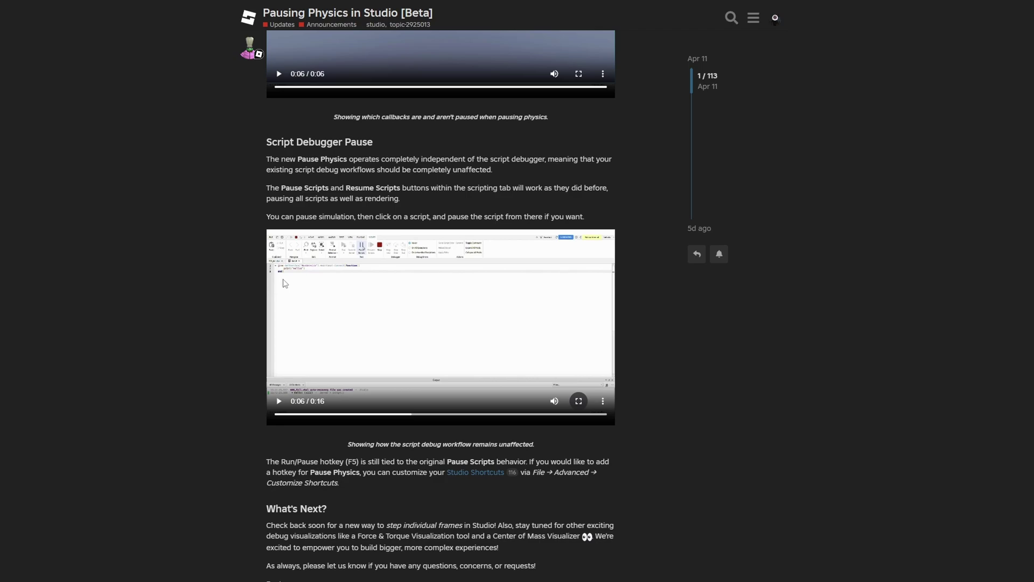
click(279, 401)
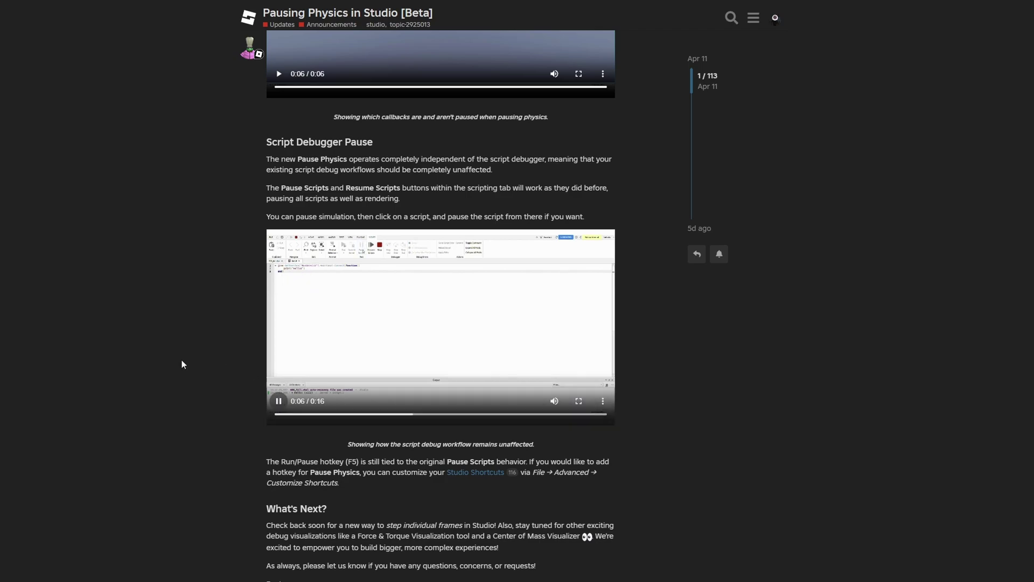
click(279, 401)
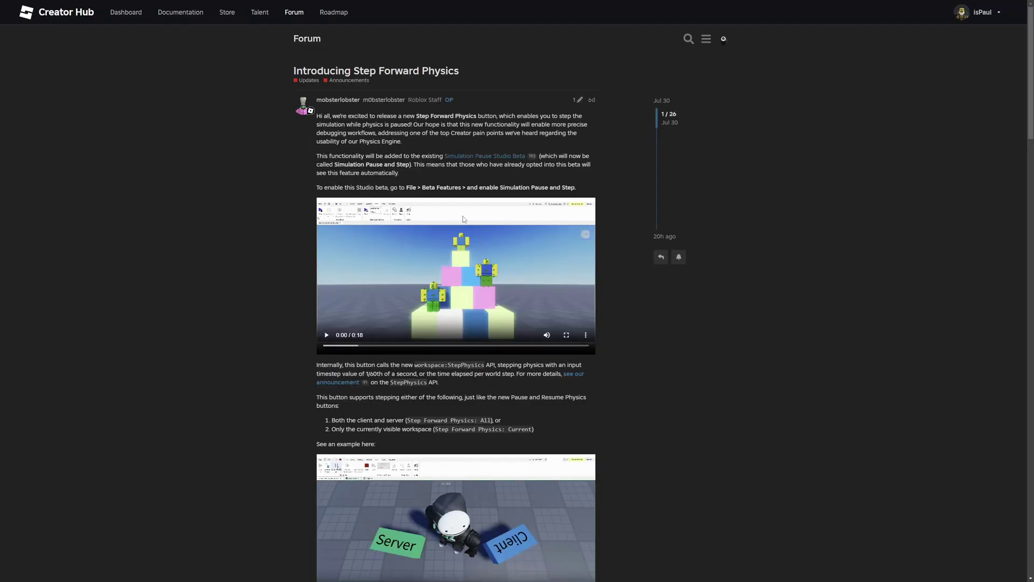
Step: Highlight the title of the "Introducing Step Forward Physics" forum announcement
drag(294, 71, 396, 72)
click(466, 79)
drag(293, 70, 446, 72)
click(483, 78)
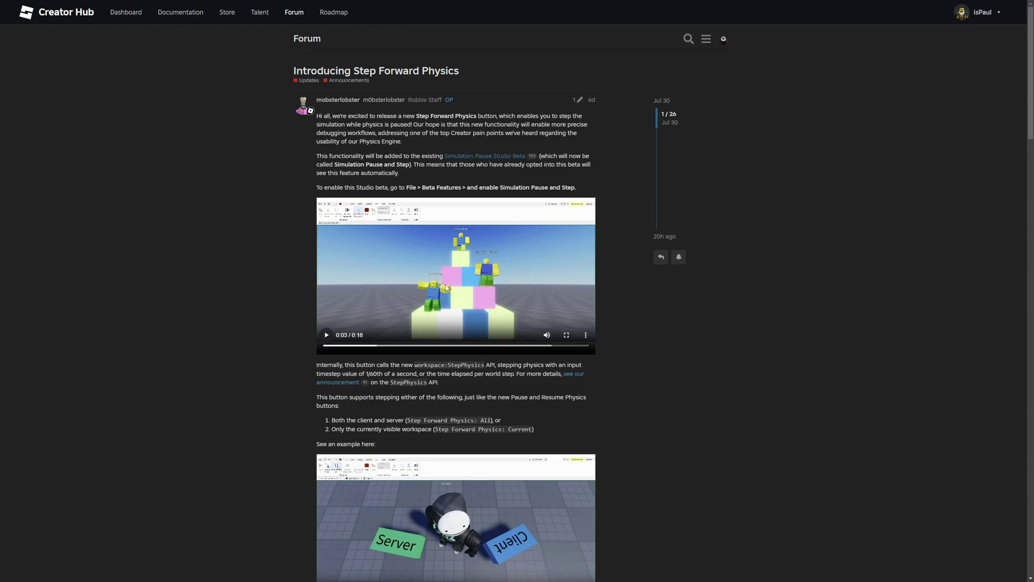
Step: Play the announcement's first demo video and highlight the beta feature name Simulation Pause and Step
click(327, 334)
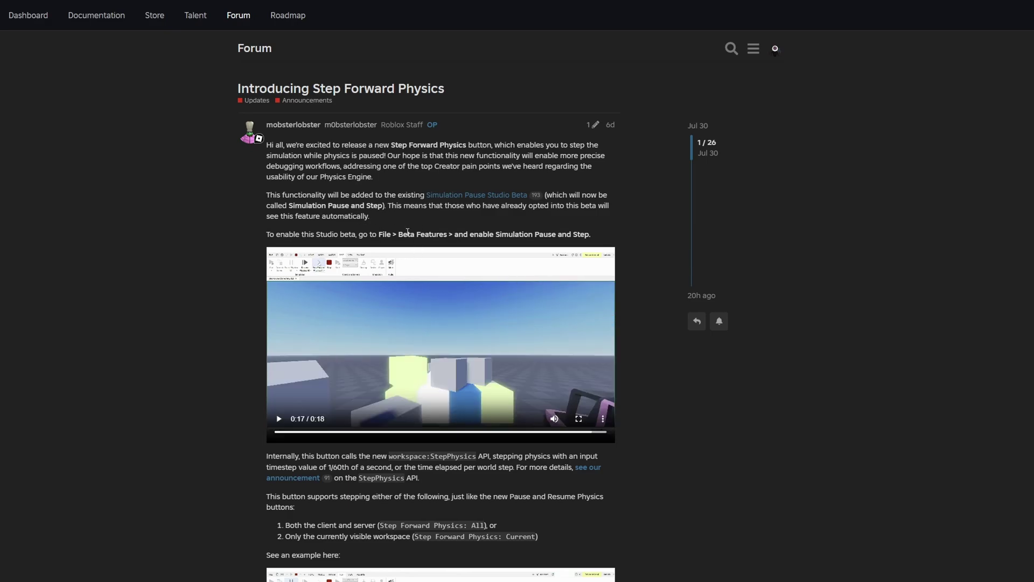
drag(288, 206, 383, 207)
click(258, 253)
Step: Read the paragraph on the workspace:StepPhysics API, highlighting its name and the text about the input timestep
scroll(258, 253, down, 5)
drag(321, 152, 423, 153)
click(464, 177)
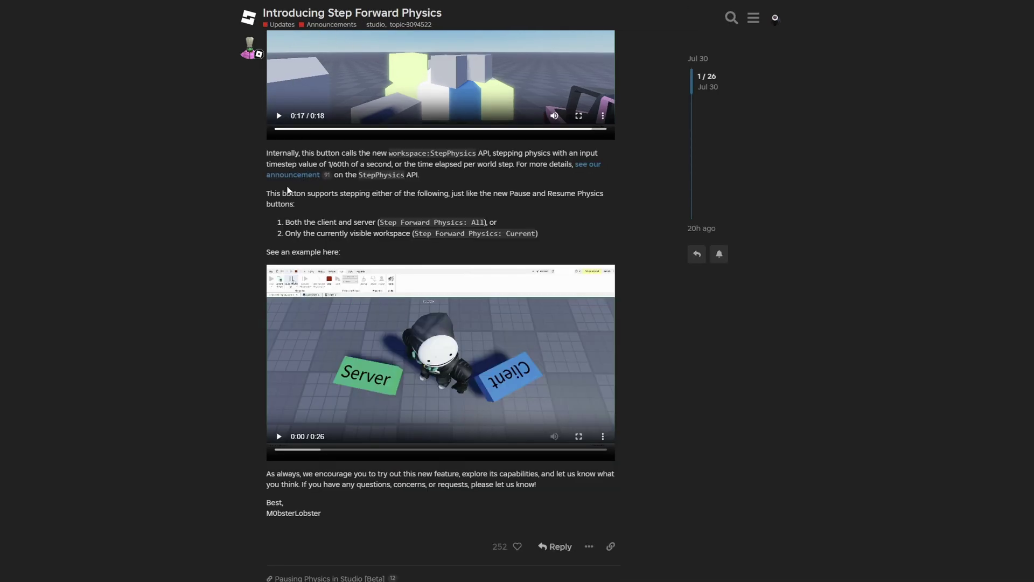
drag(489, 153, 477, 153)
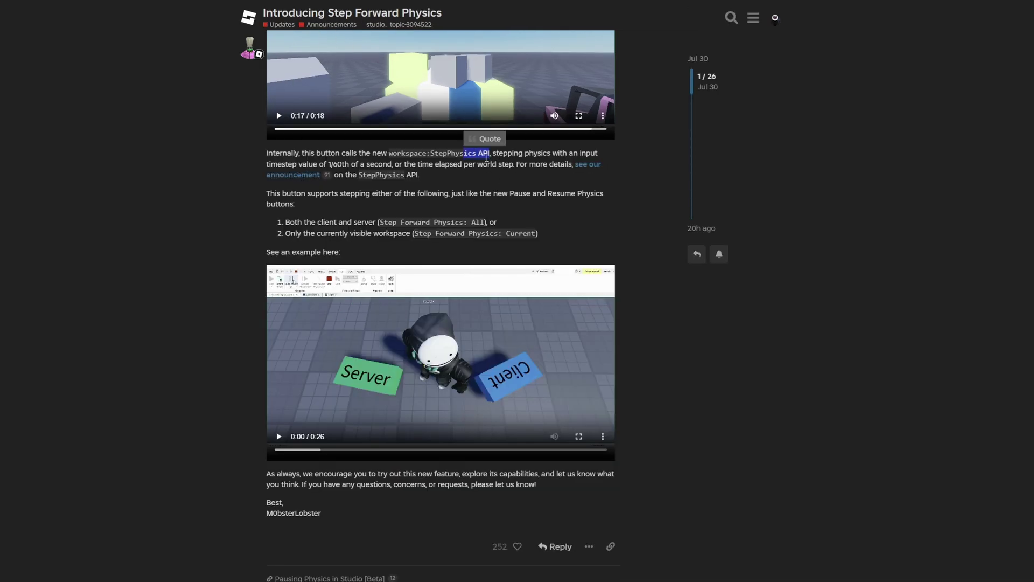
click(517, 172)
drag(568, 153, 634, 156)
click(596, 185)
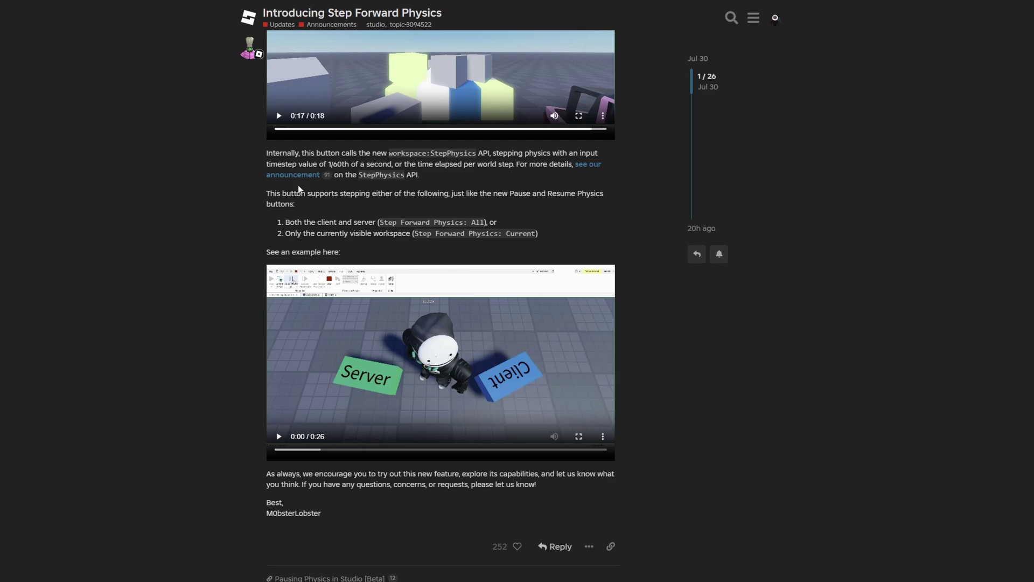
Step: Read the supported stepping modes, highlighting Step Forward Physics: All and Step Forward Physics: Current
drag(299, 190, 485, 194)
click(516, 203)
drag(377, 222, 487, 223)
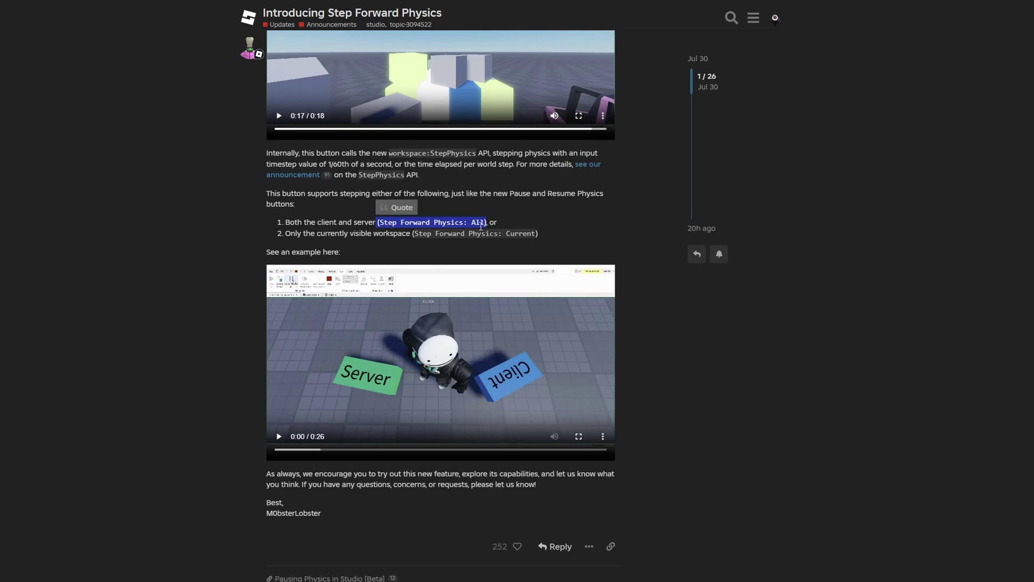
drag(415, 235, 539, 234)
click(554, 234)
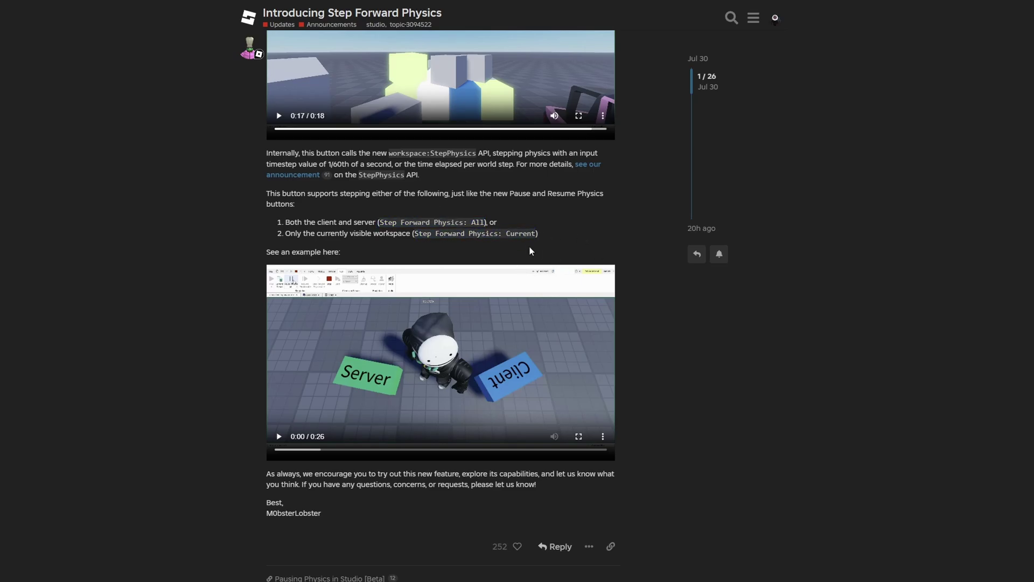
Step: Go to the WorldRoot StepPhysics method in the engine reference and highlight the method name
scroll(300, 182, up, 3)
scroll(306, 178, up, 2)
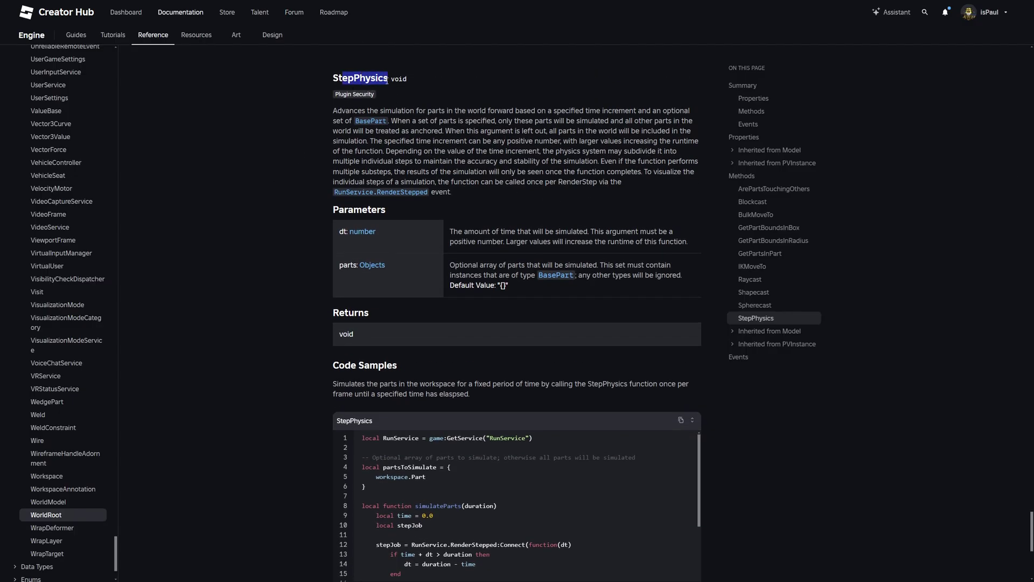
drag(387, 78, 335, 79)
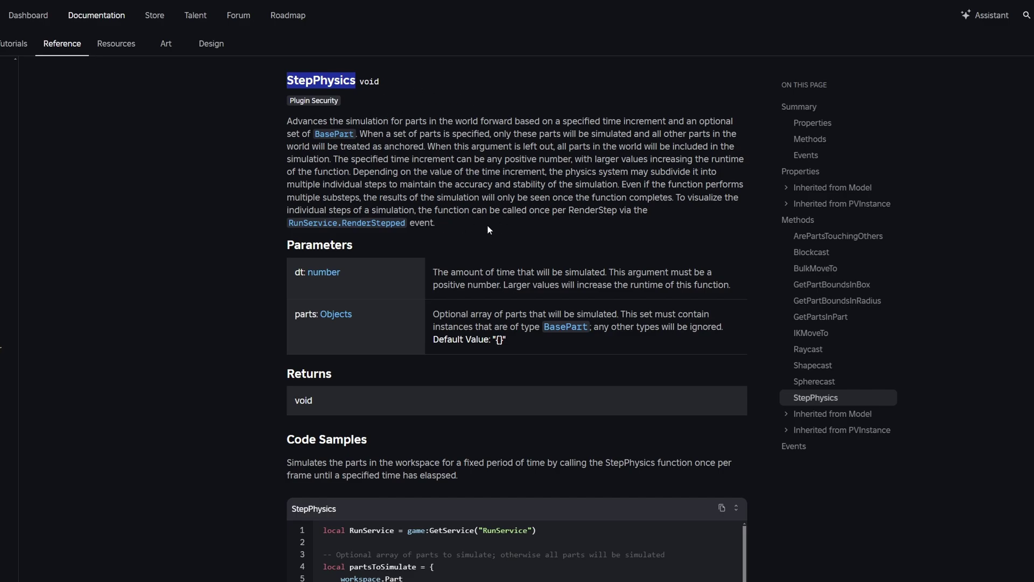
Step: Read the StepPhysics parameters table, pointing out the dt time increment and the optional parts array
click(308, 291)
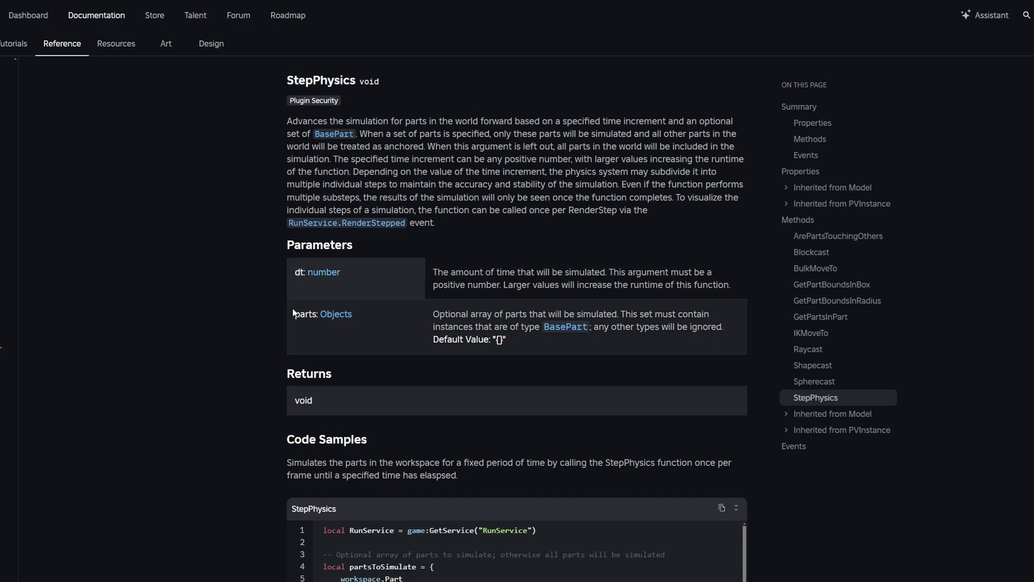
mouse_move(300, 314)
mouse_down()
mouse_move(317, 314)
mouse_move(295, 315)
mouse_up()
click(315, 344)
Step: Examine the StepPhysics code sample, highlighting the workspace:StepPhysics(dt, partsToSimulate) call
scroll(371, 348, down, 4)
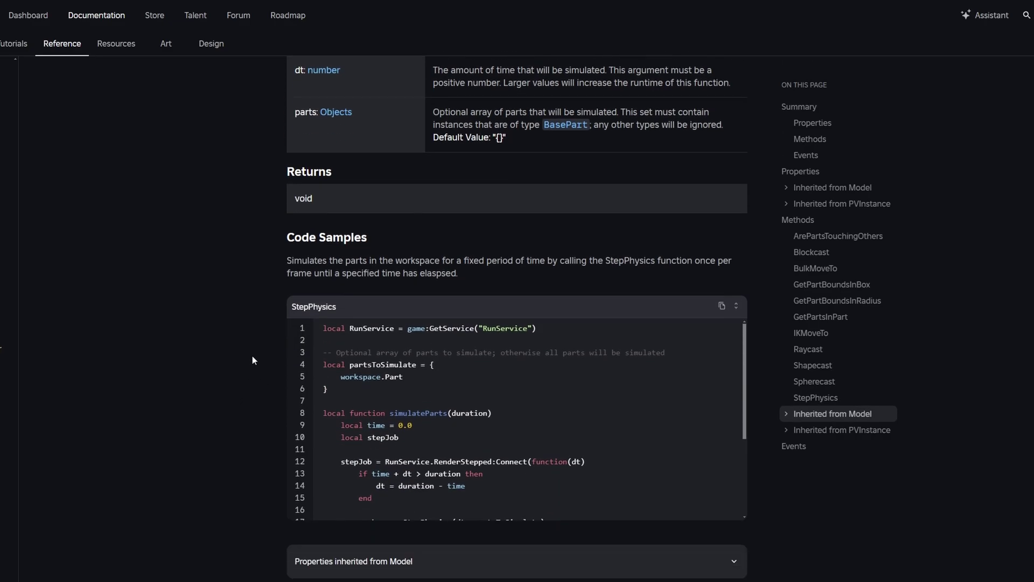
scroll(544, 390, down, 2)
scroll(567, 395, down, 1)
drag(361, 389, 561, 393)
double_click(428, 390)
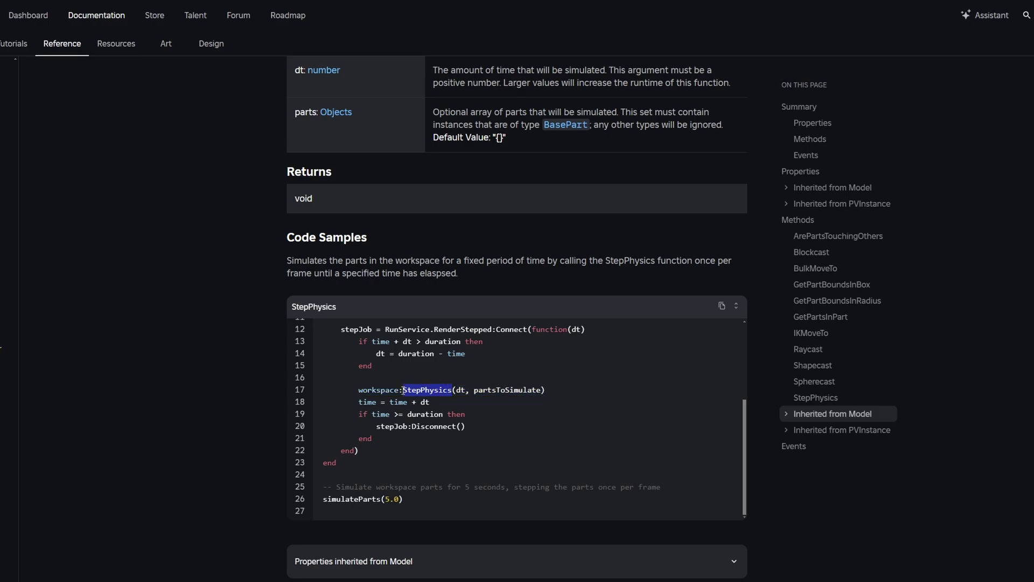
click(474, 413)
drag(403, 390, 485, 390)
click(512, 415)
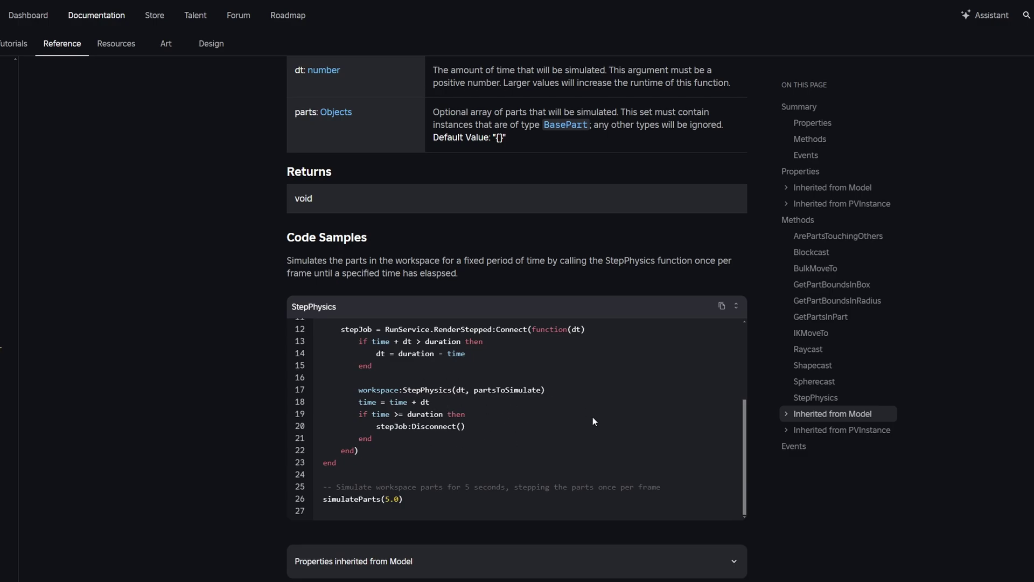
drag(447, 390, 397, 389)
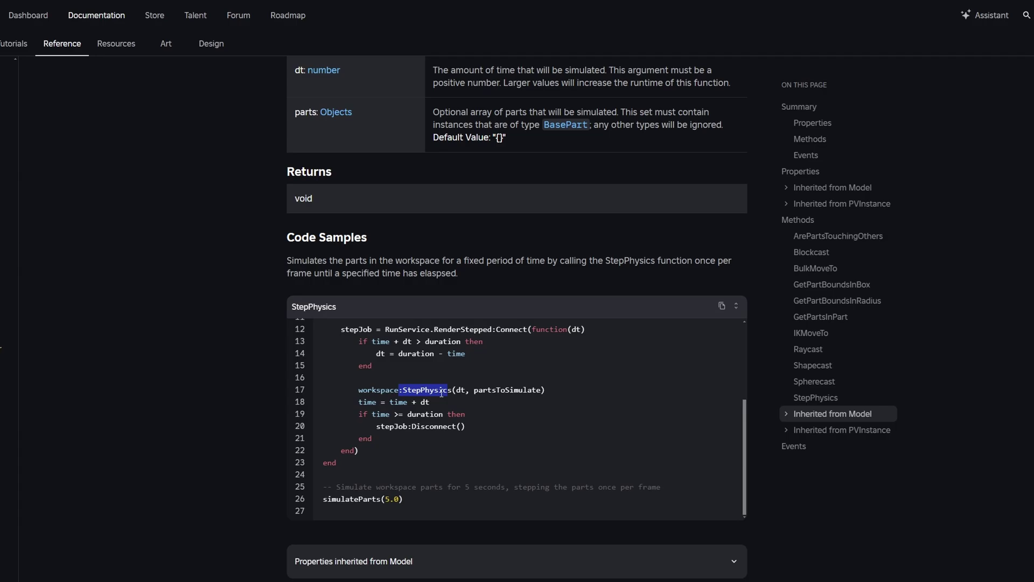
scroll(484, 377, up, 2)
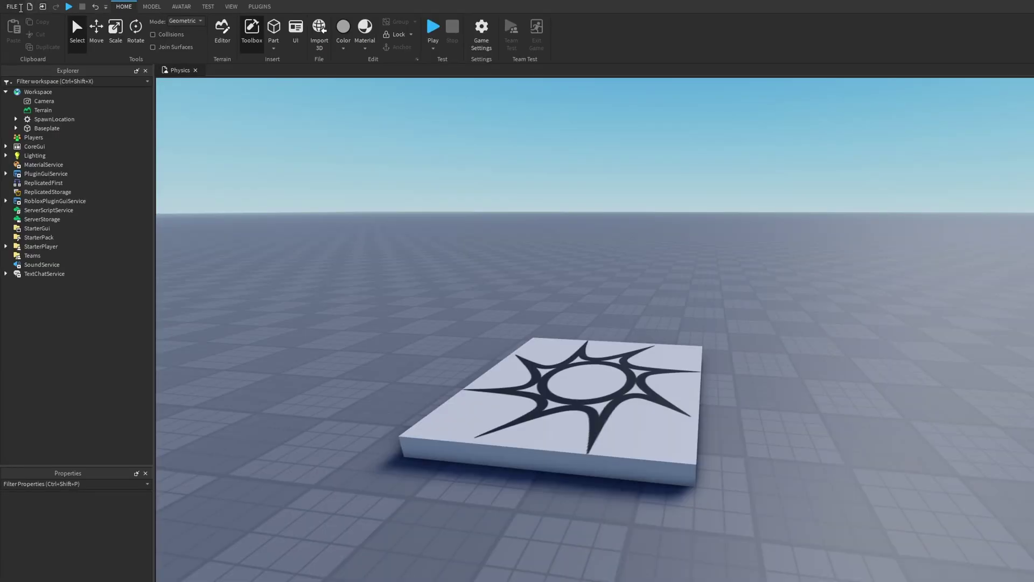
Step: Switch to Roblox Studio and look through the list of available beta features
click(10, 5)
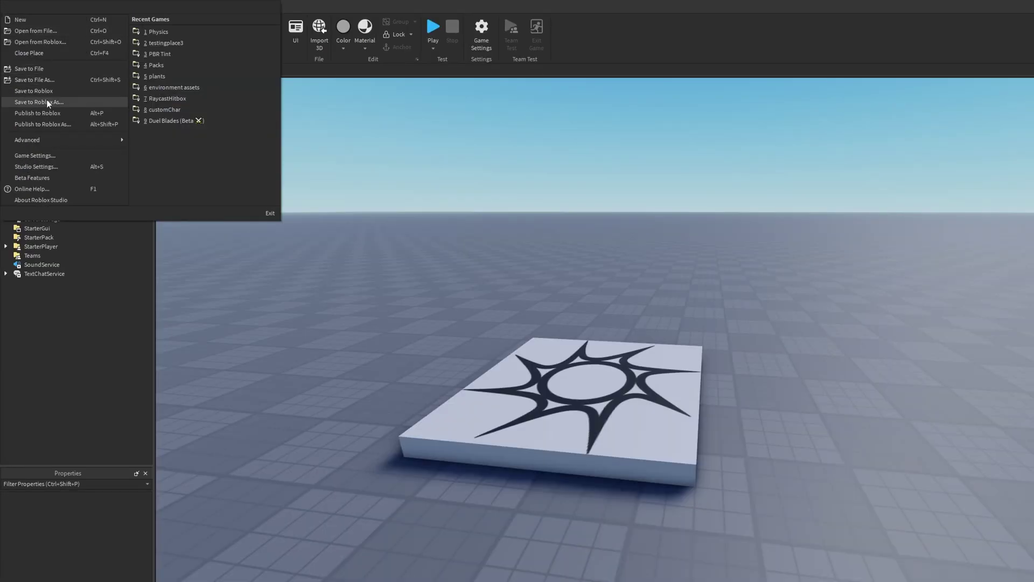
click(78, 177)
drag(700, 258, 697, 371)
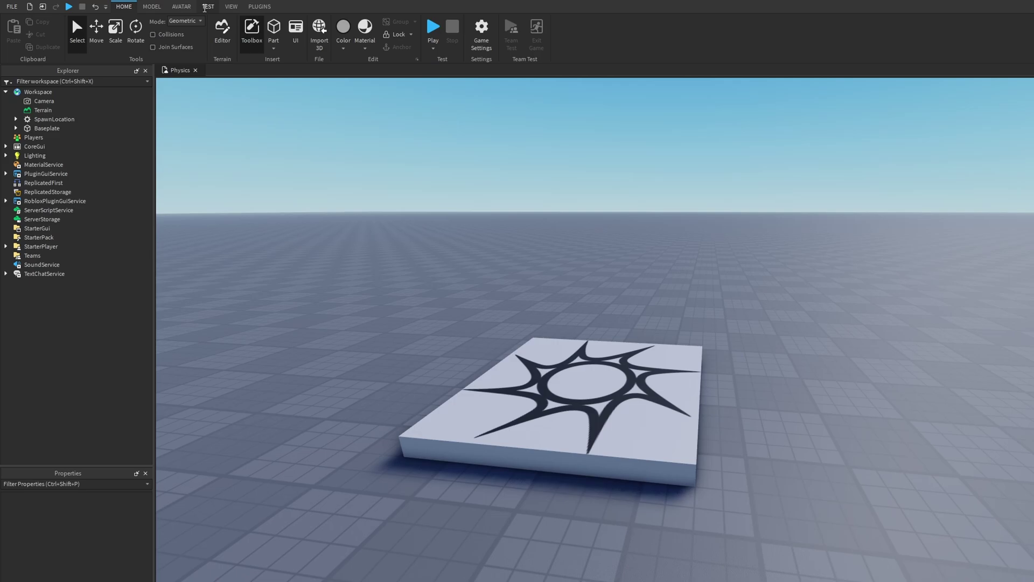
Step: Start the Physics place in Run mode and pause physics for all parts
click(209, 6)
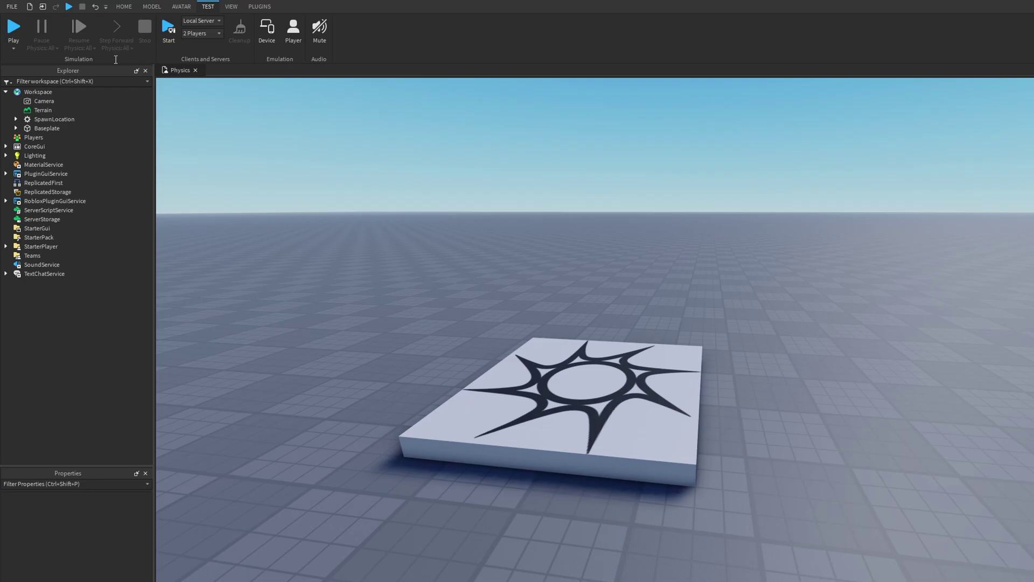
click(14, 47)
click(40, 85)
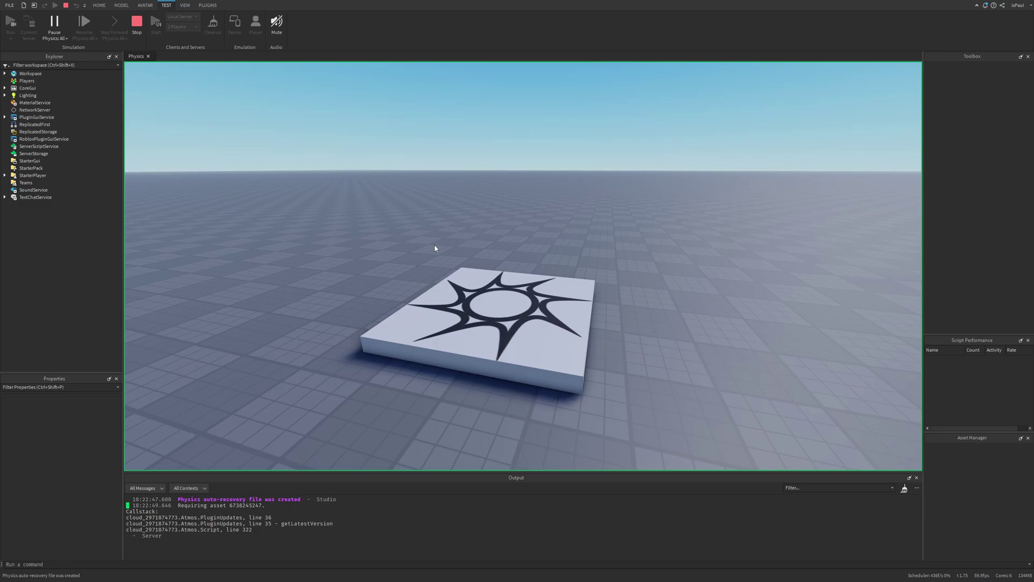
click(54, 21)
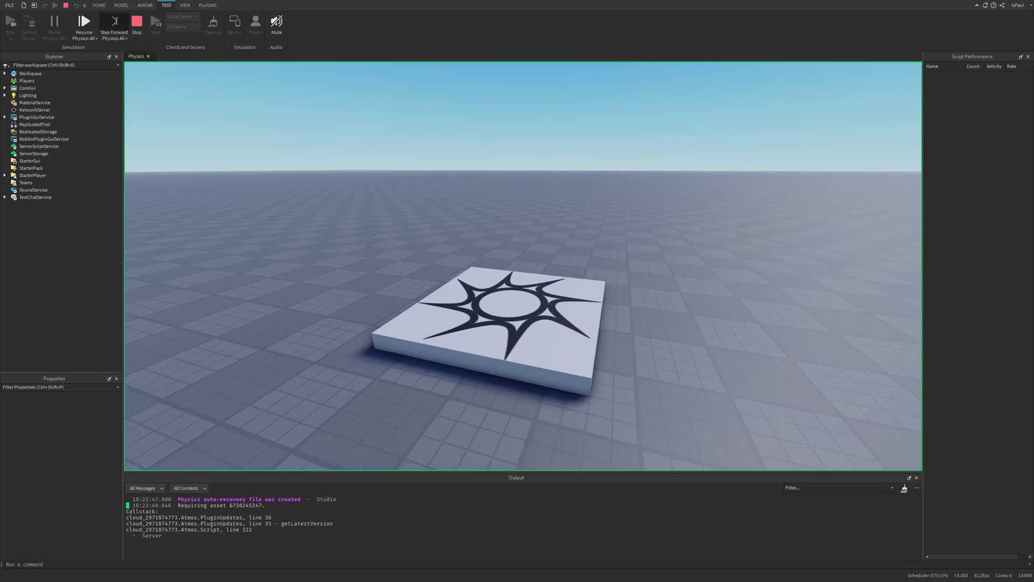
Step: Step all physics forward three times, resume the simulation, and stop the run
click(116, 21)
click(117, 21)
click(116, 21)
click(82, 21)
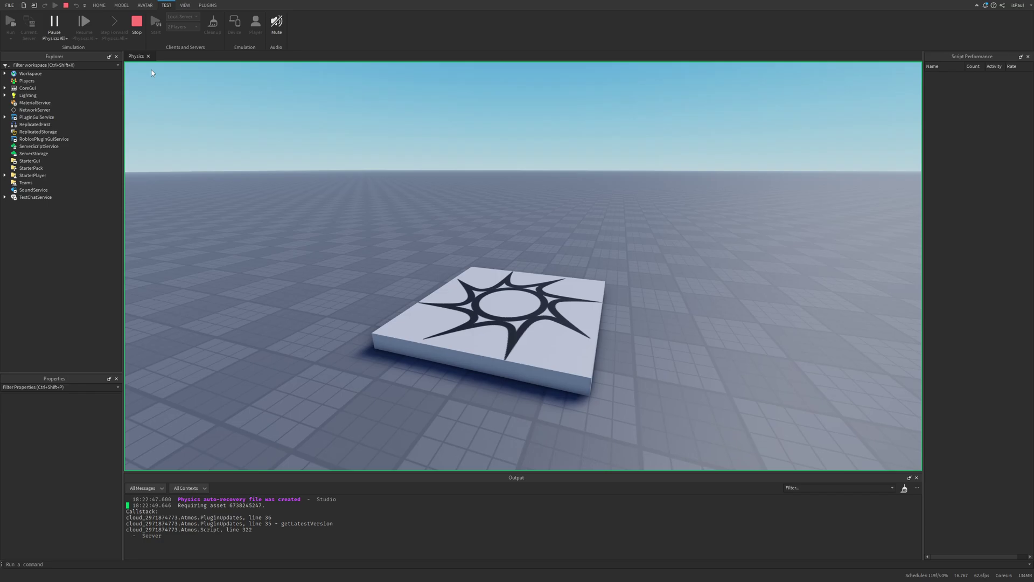
key(shift+F5)
Step: Add a block part to the workspace beside the spawn location and select it
right_drag(615, 314, 612, 287)
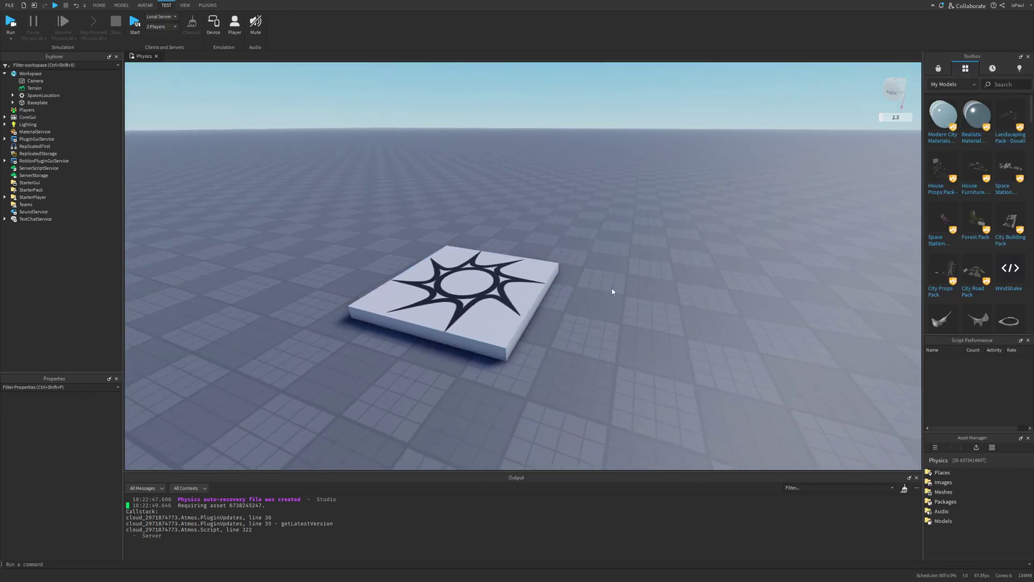
key(ctrl+z)
click(600, 276)
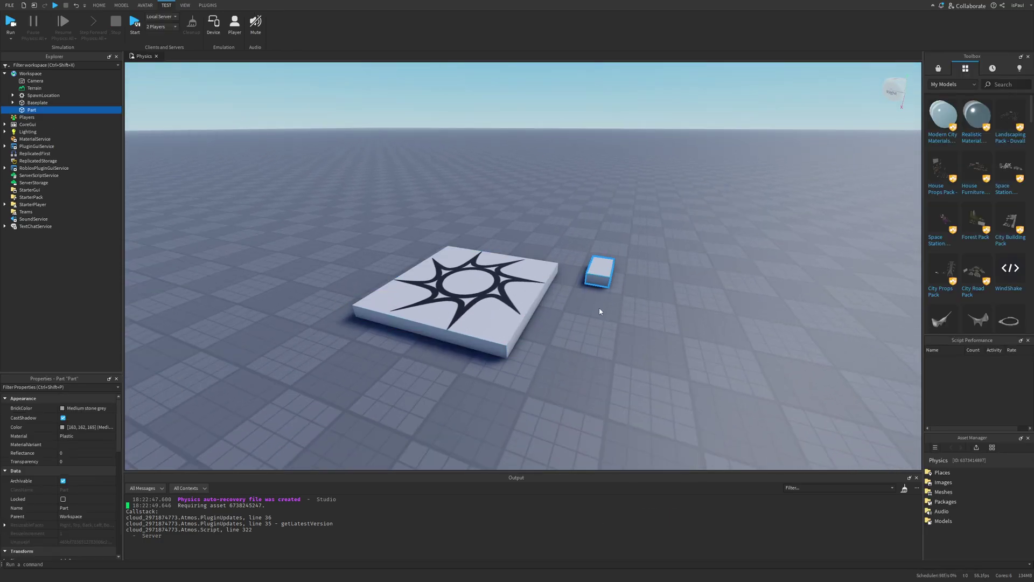
key(a)
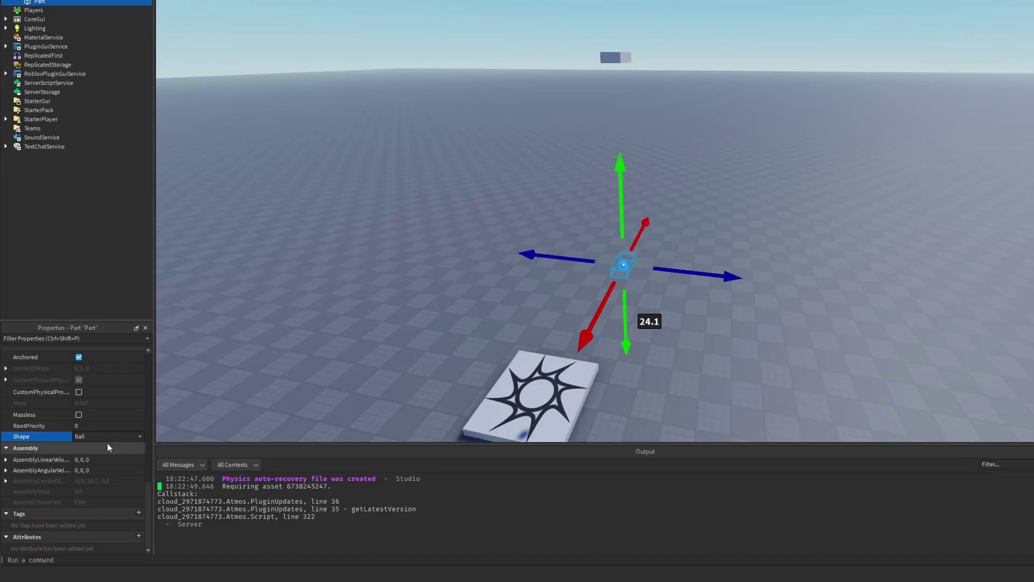
Step: Set the ball-shaped part's size to 10, 10, 10
scroll(86, 470, up, 6)
scroll(108, 443, up, 2)
click(98, 406)
text(10)
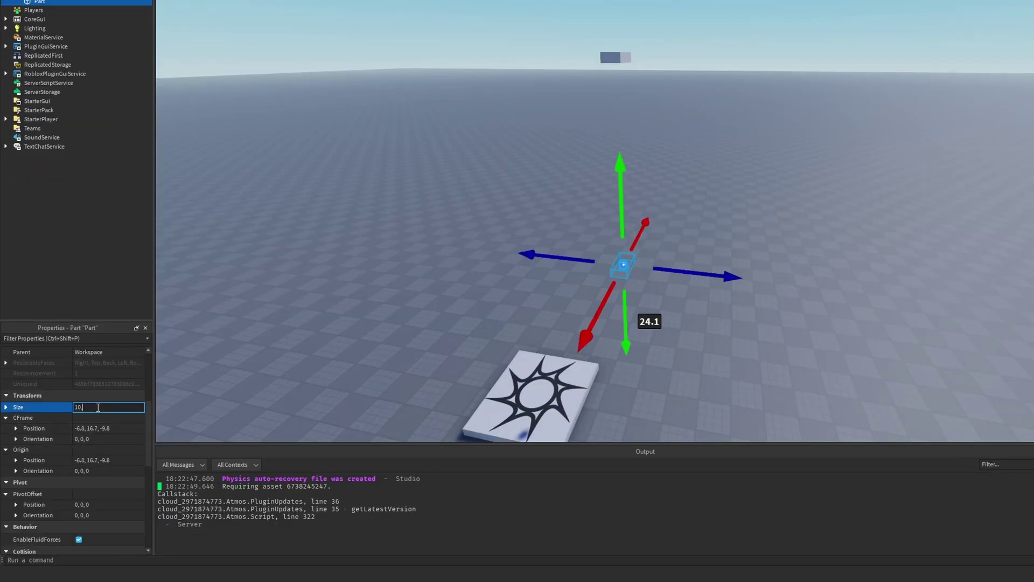
text(, 10, 10)
key(Return)
Step: Change the sphere's color to near-black, RGB 26, 26, 26
scroll(97, 407, up, 5)
click(78, 389)
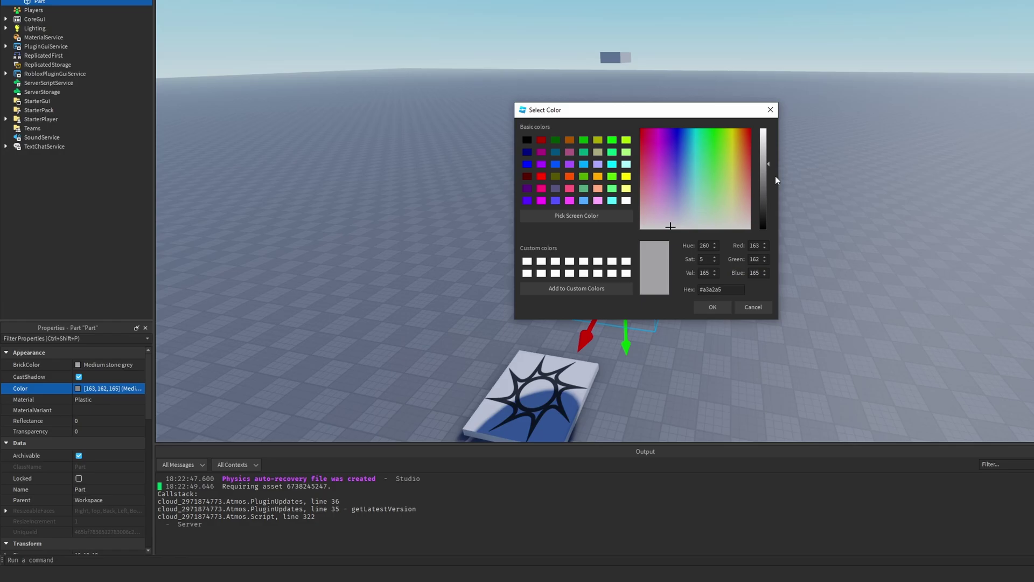
drag(740, 218, 769, 253)
drag(765, 202, 764, 219)
click(707, 304)
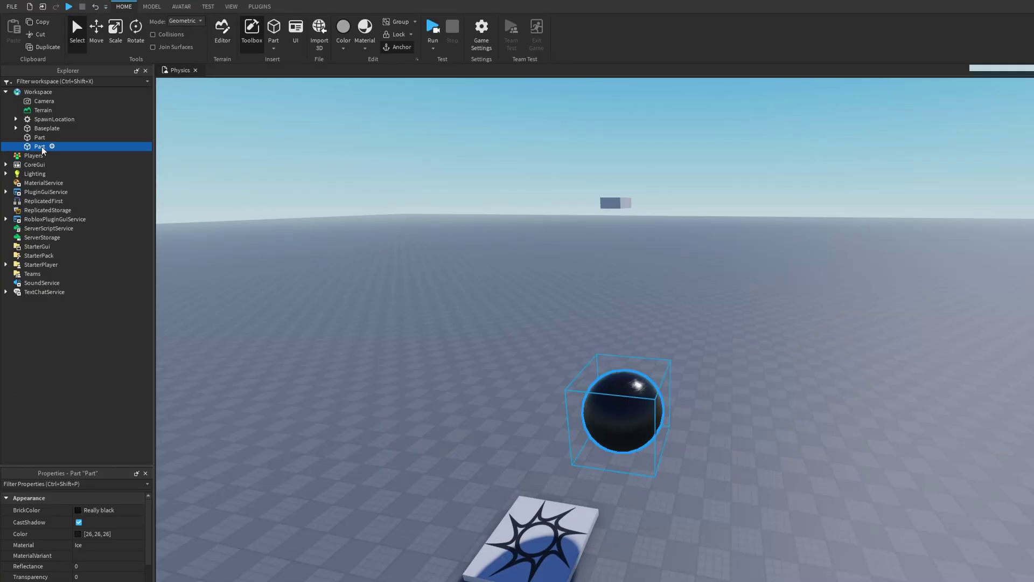
Step: Rename the black sphere part as Ball and unanchor it
double_click(41, 147)
text(Ball)
key(Return)
click(402, 47)
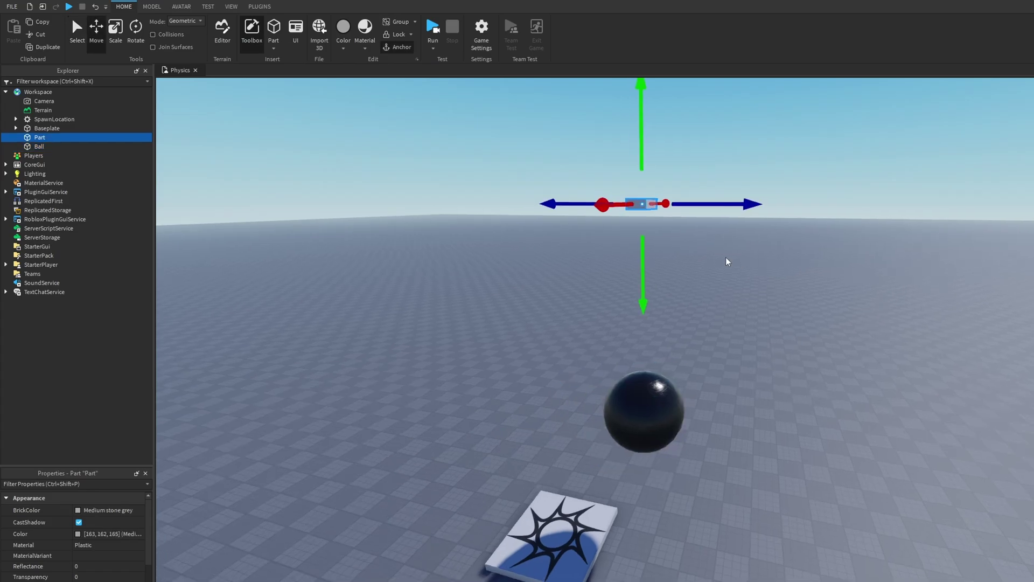
Step: Add a RopeConstraint and an Attachment to the block part above the ball
scroll(660, 249, down, 2)
scroll(660, 249, up, 1)
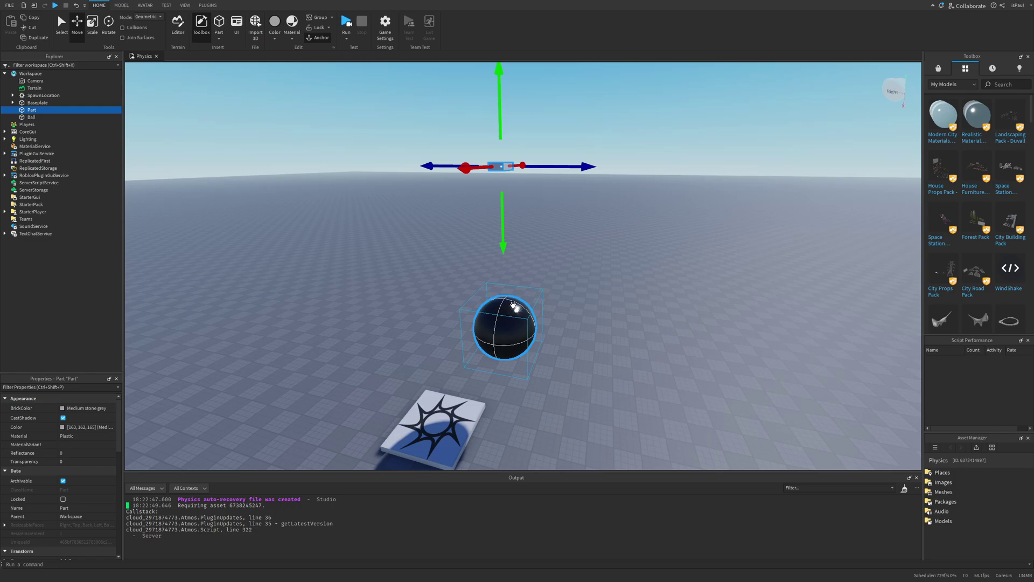
click(41, 110)
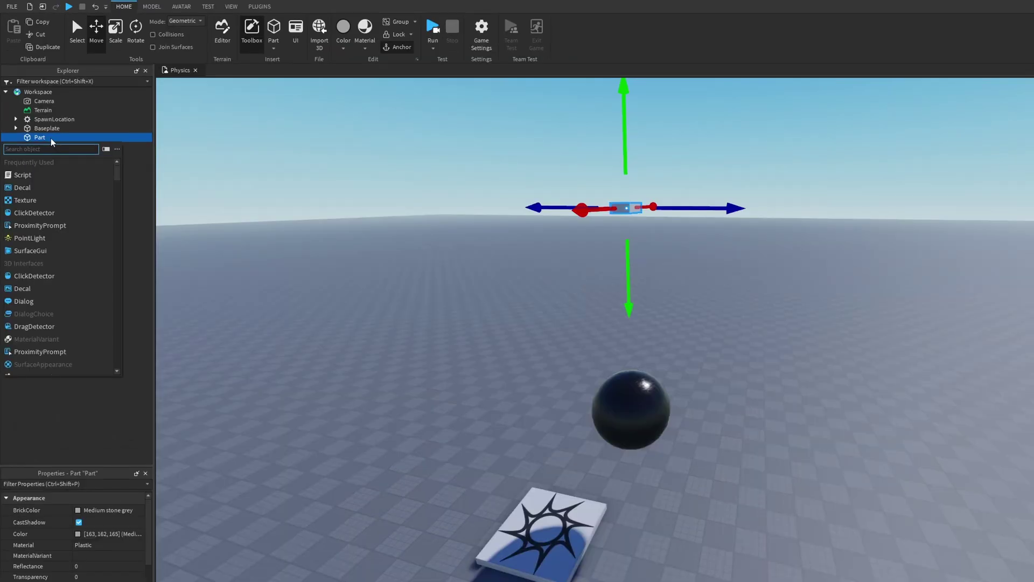
text(rope)
key(Return)
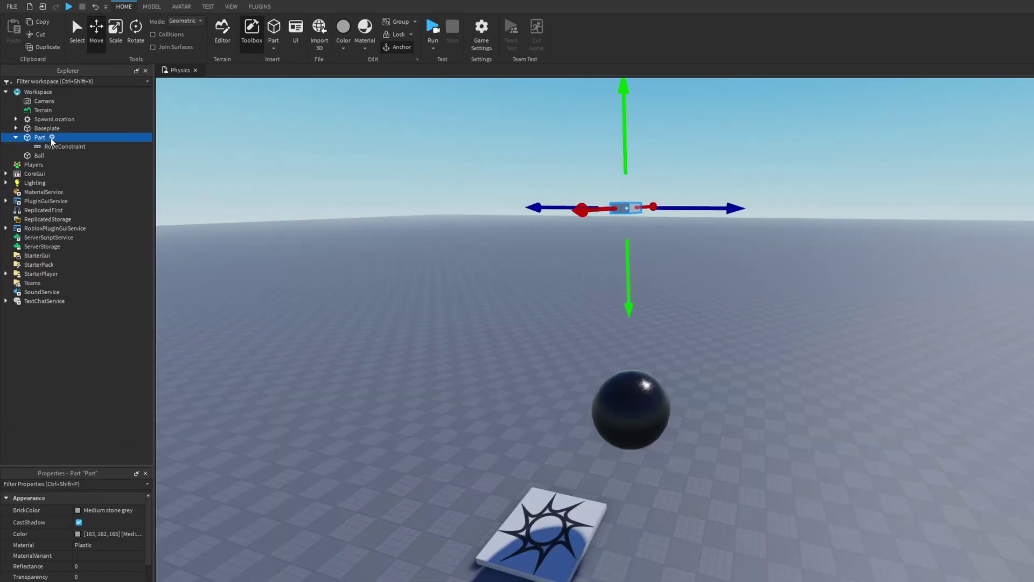
click(52, 138)
text(rope)
key(Return)
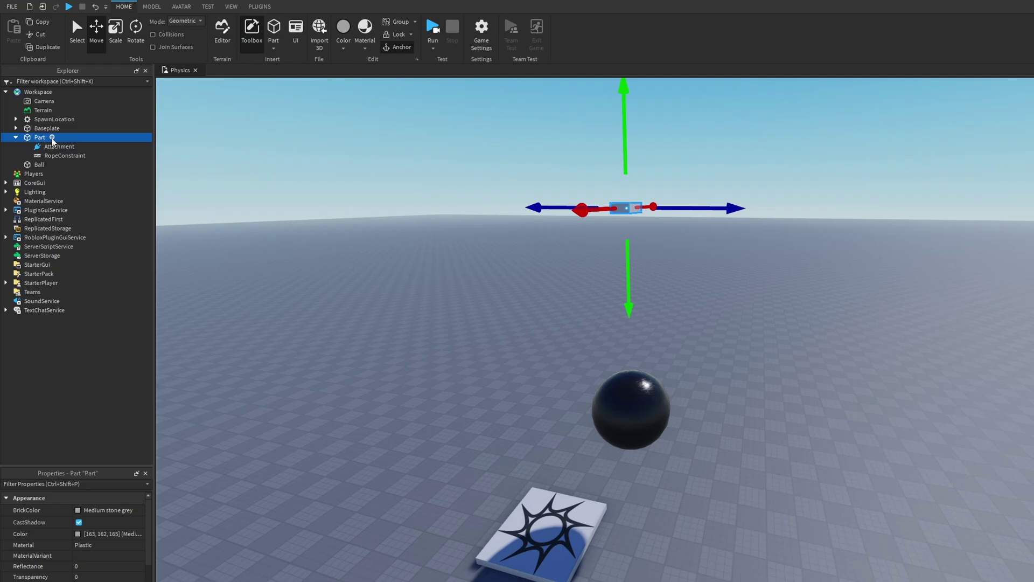
Step: Duplicate the block part's Attachment and move the copy into Ball
click(49, 147)
key(ctrl+d)
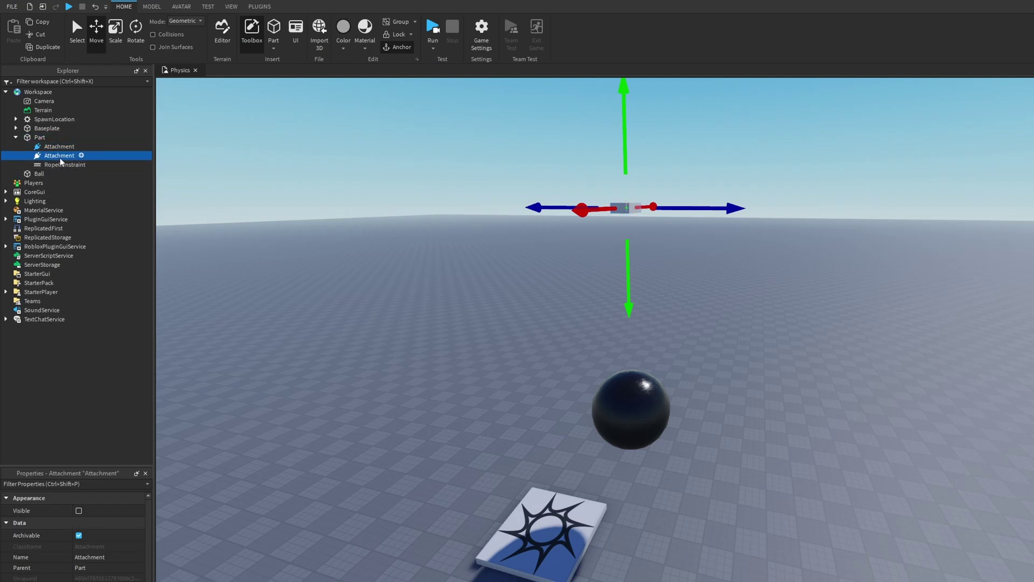
drag(53, 155, 51, 177)
Step: Assign the block part's Attachment as the RopeConstraint's Attachment0 and the Ball's Attachment as its Attachment1
click(57, 157)
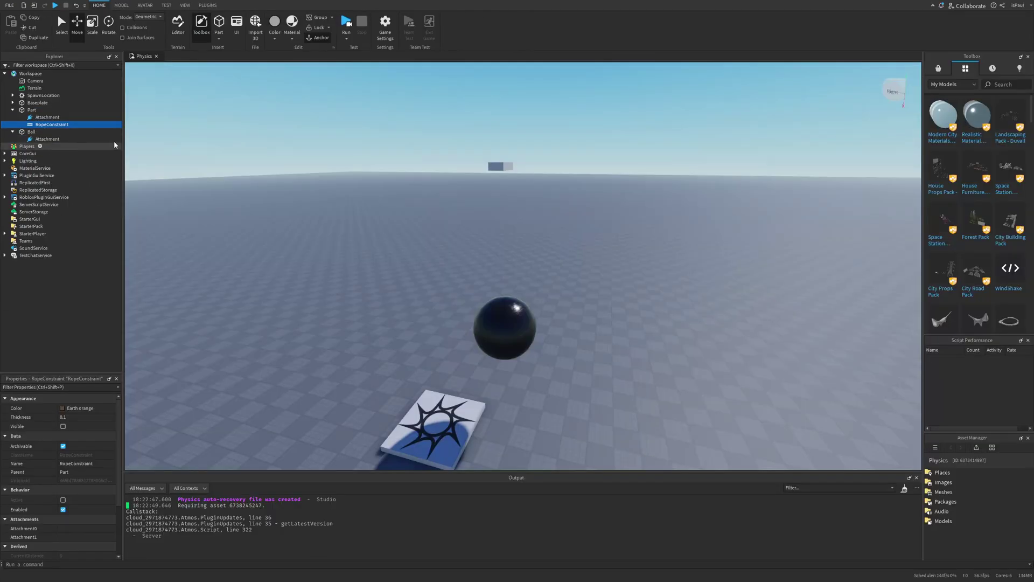
scroll(50, 500, down, 1)
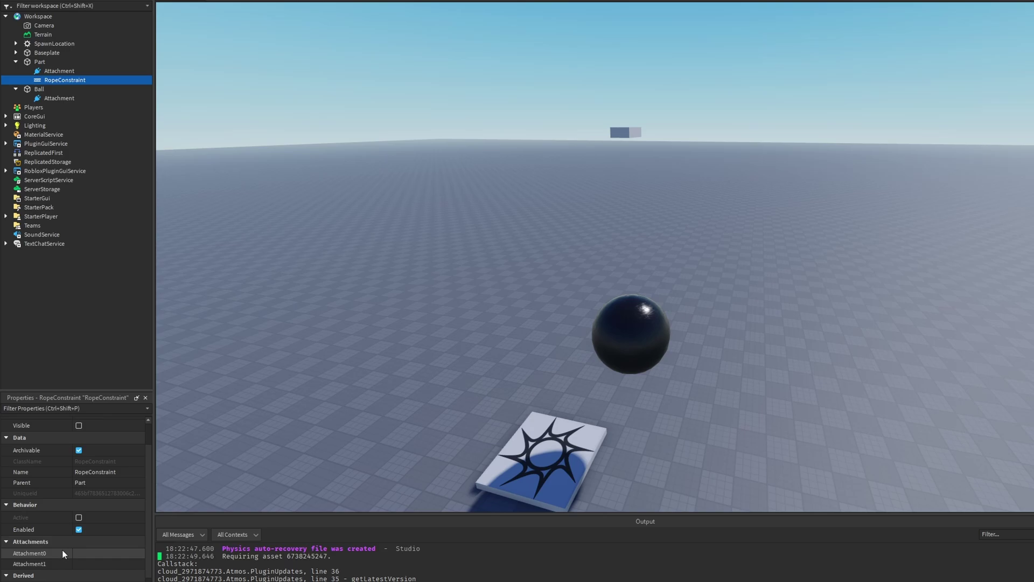
click(71, 503)
click(57, 71)
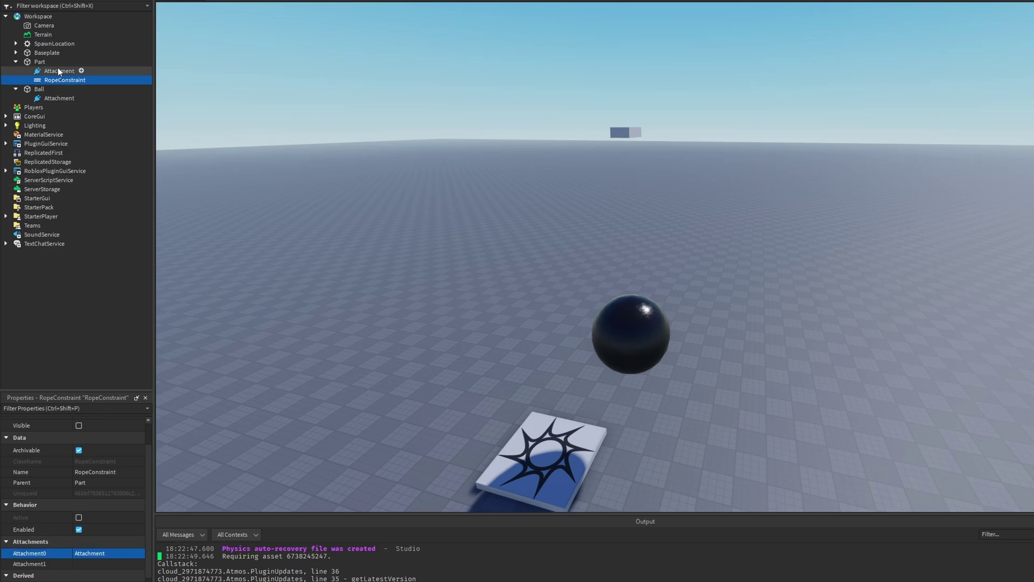
click(91, 563)
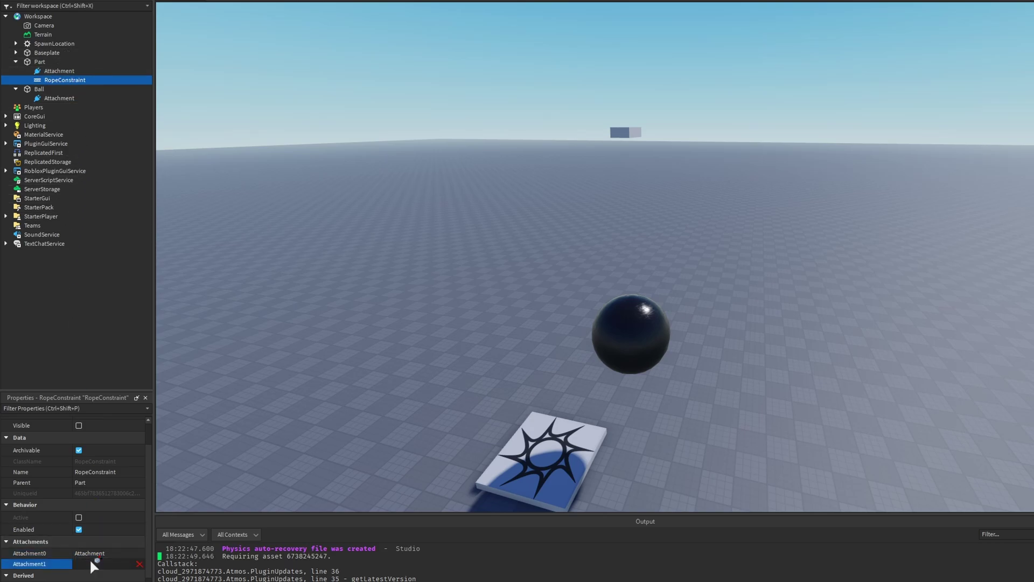
click(59, 97)
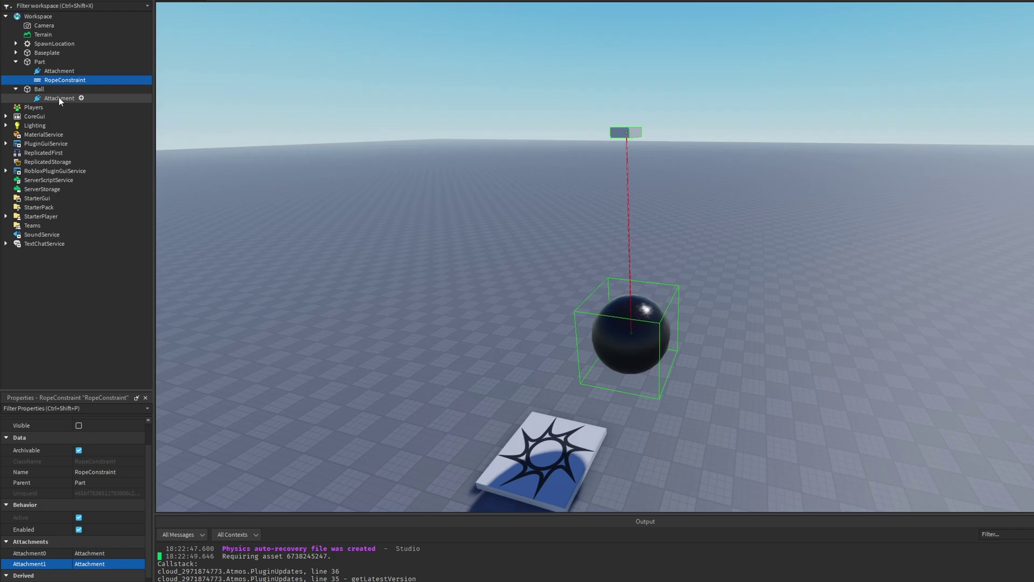
drag(148, 534, 148, 576)
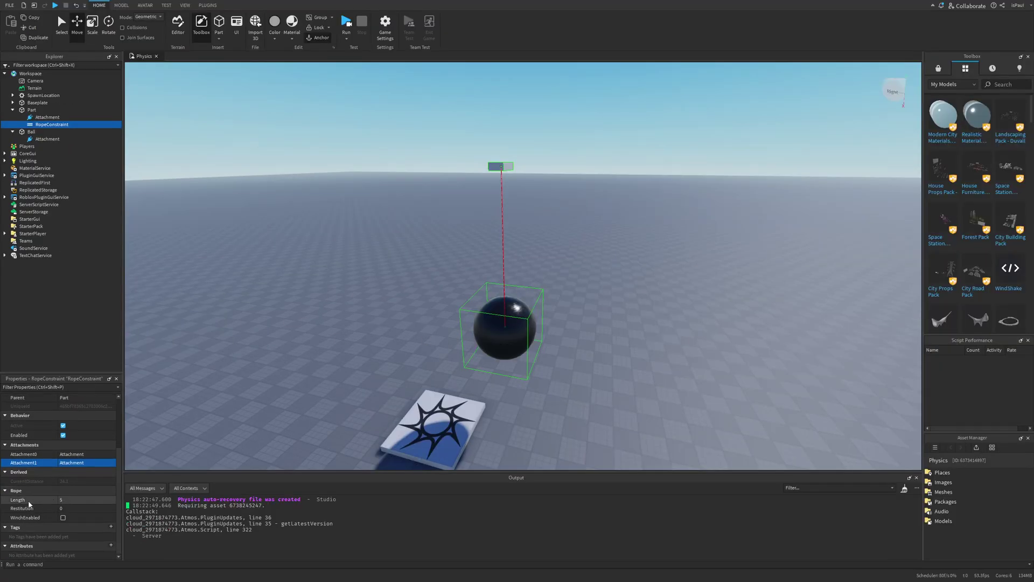
click(71, 500)
click(500, 167)
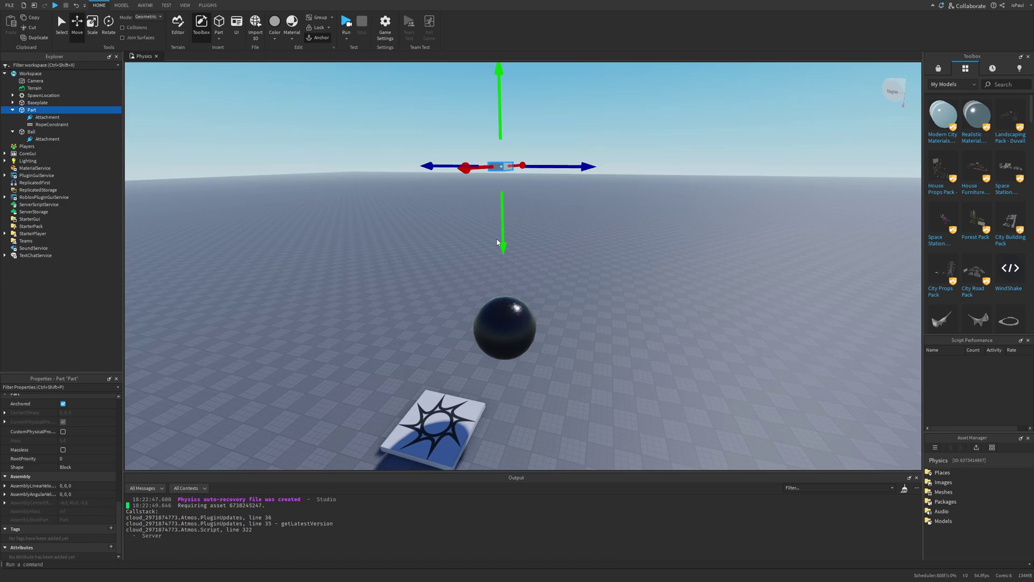
drag(503, 229, 521, 367)
key(ctrl+z)
Step: Set the RopeConstraint's length to 25 and make the rope visible
click(52, 123)
click(87, 502)
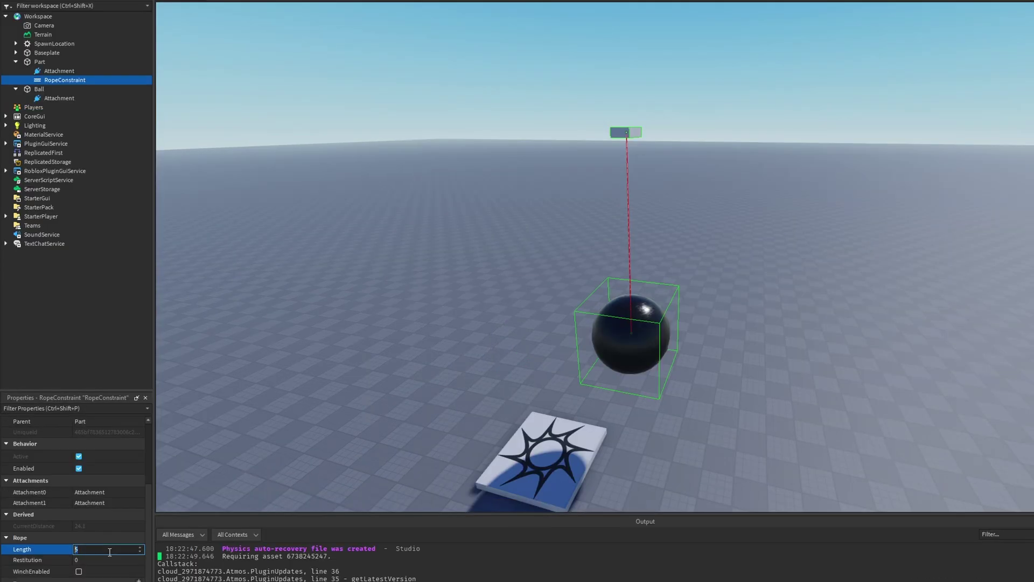
text(25)
key(Return)
scroll(81, 485, up, 3)
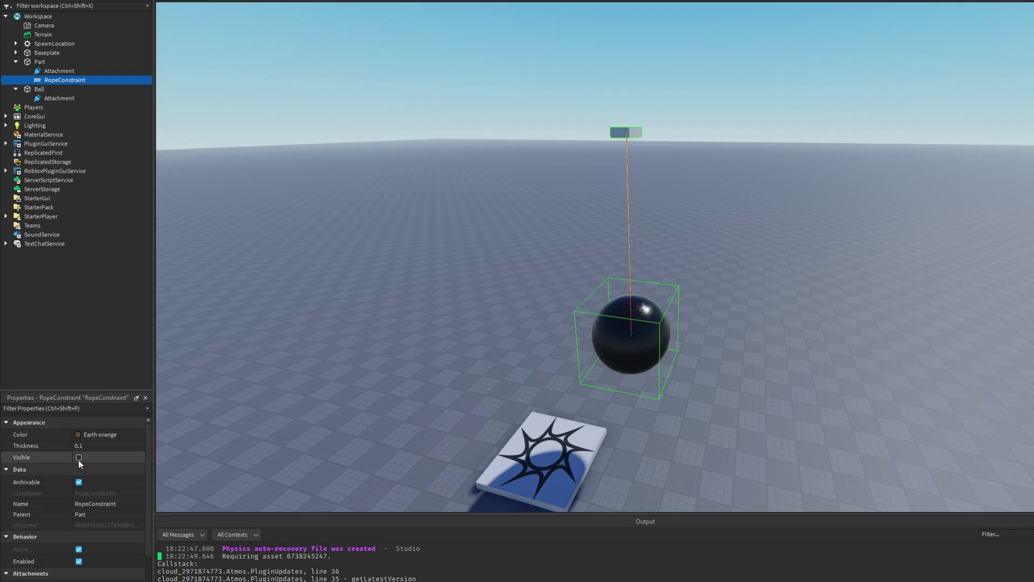
click(78, 458)
Step: Raise the ball and shift it sideways from the block so the rope hangs slack between them
click(630, 323)
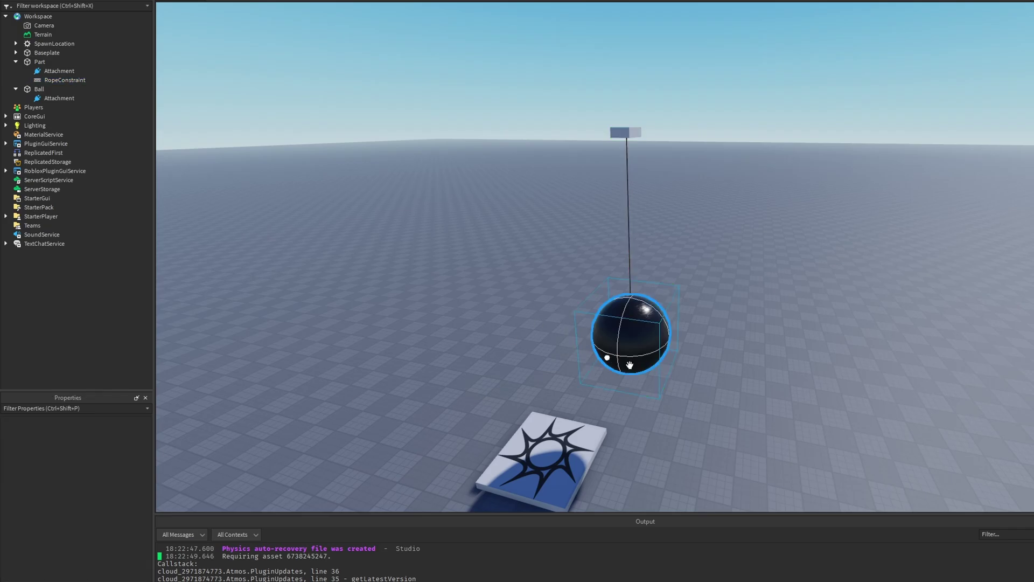
drag(631, 292, 621, 209)
drag(704, 256, 612, 242)
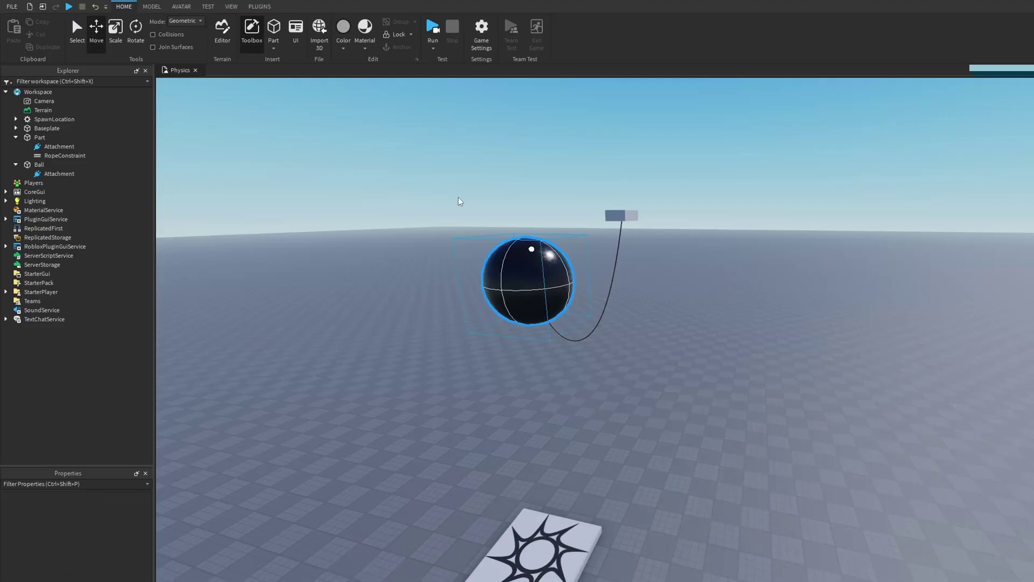
Step: Clear the ball's selection and start a Run simulation of the rope-and-ball scene
click(459, 201)
click(207, 6)
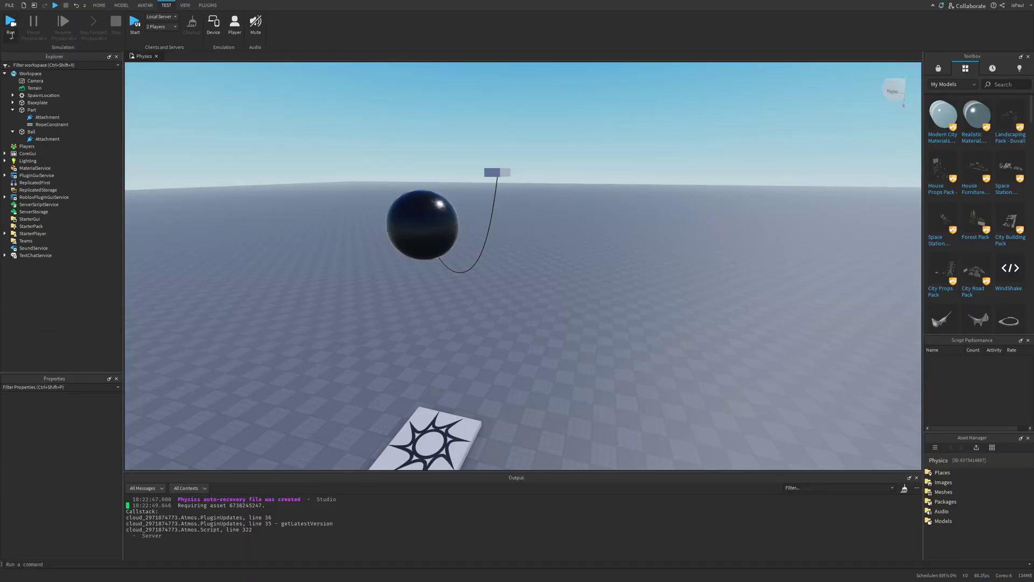
click(10, 33)
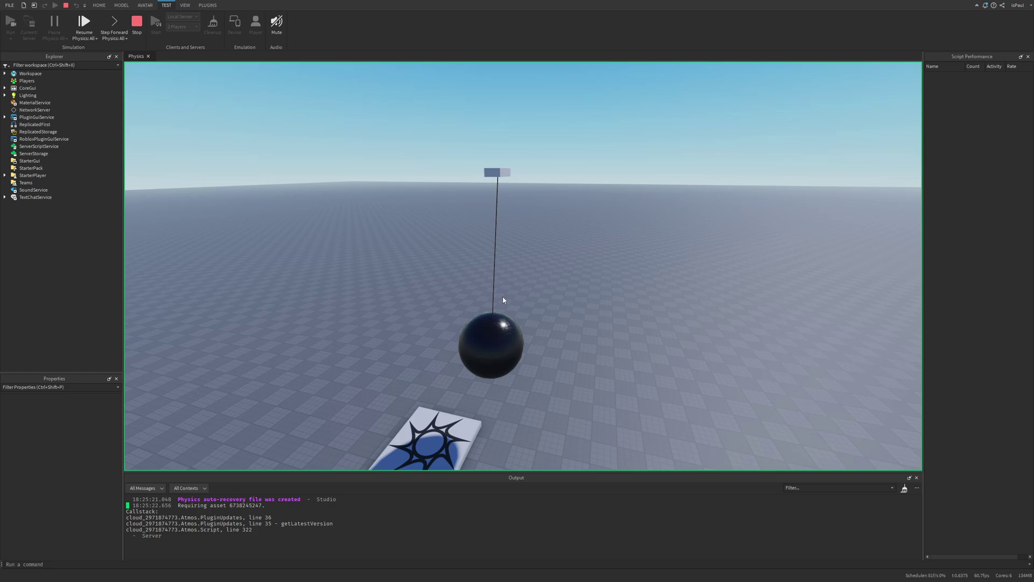
Step: Step the paused physics forward repeatedly for all so the hanging ball advances through its swing in small increments
click(114, 22)
click(114, 22)
click(113, 22)
click(114, 23)
click(113, 23)
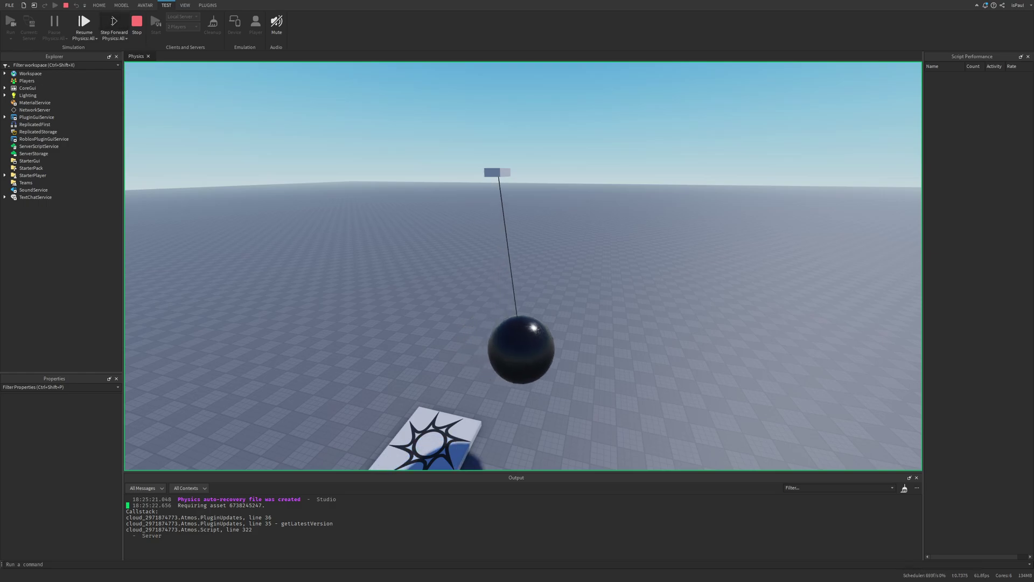
click(114, 22)
click(113, 23)
click(114, 23)
click(114, 23)
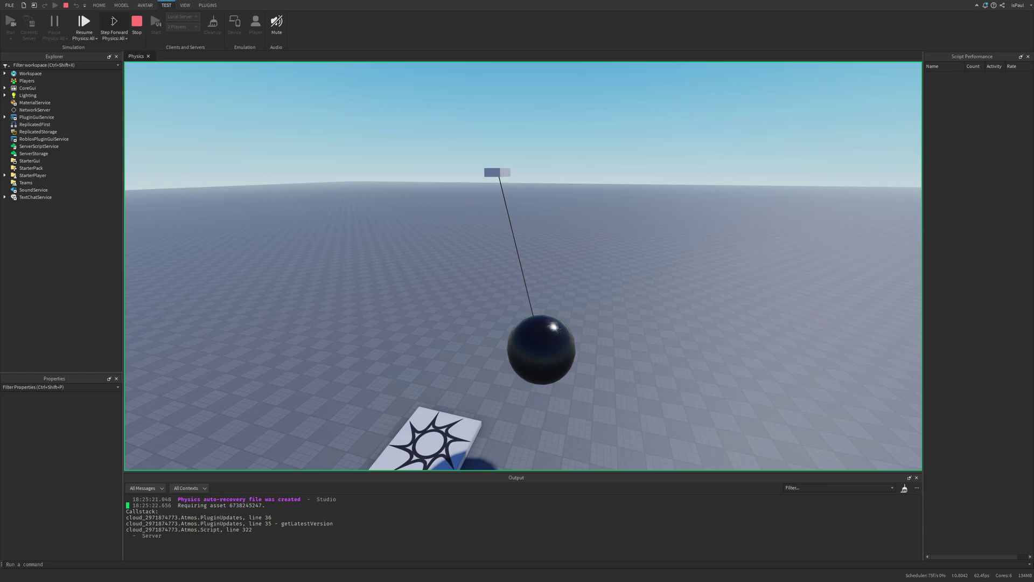
click(114, 23)
click(114, 23)
click(113, 22)
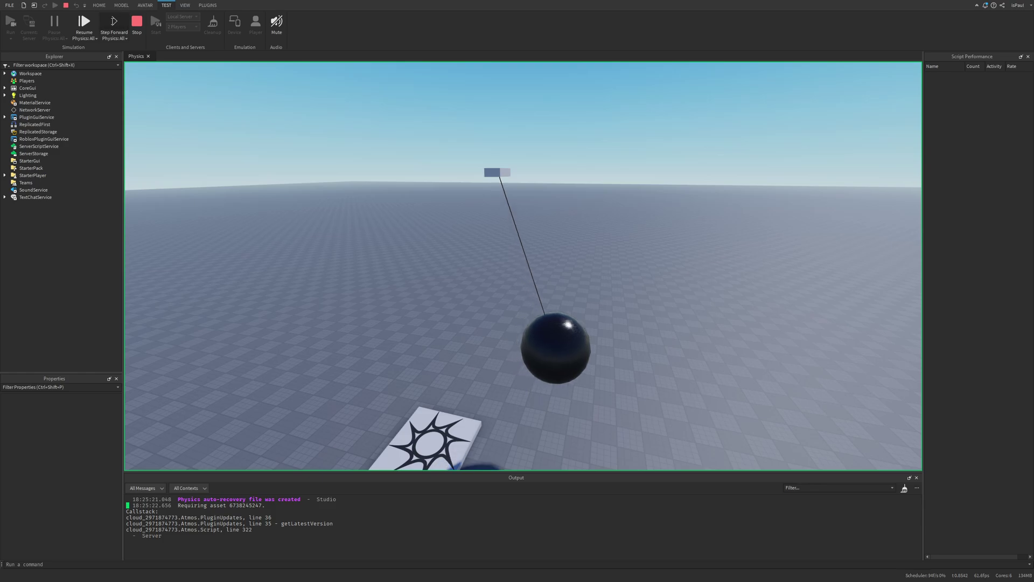
click(114, 23)
Step: Resume physics for all, pause it again mid-swing, and view the frozen ball and rope from other angles
click(84, 23)
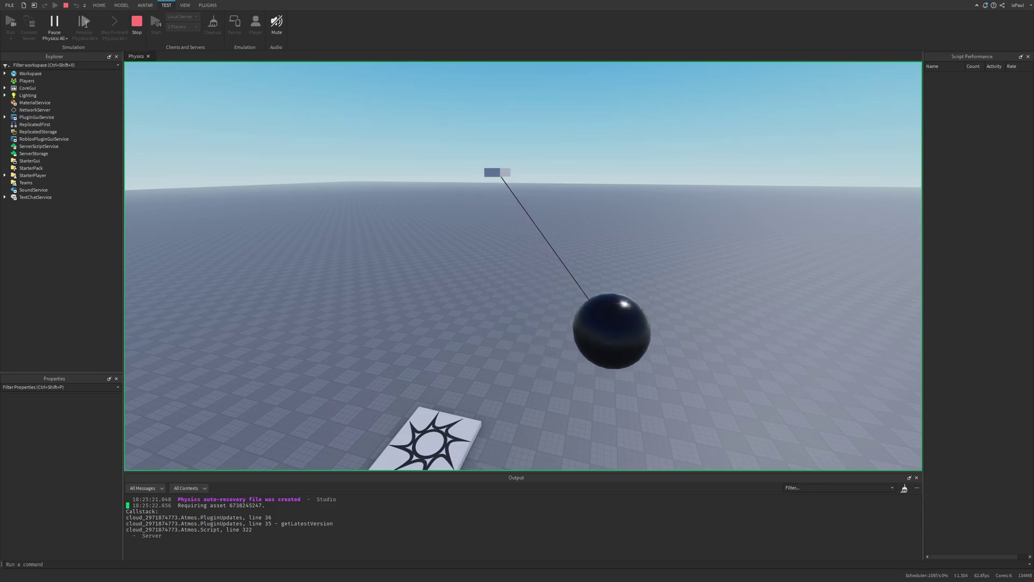
click(54, 22)
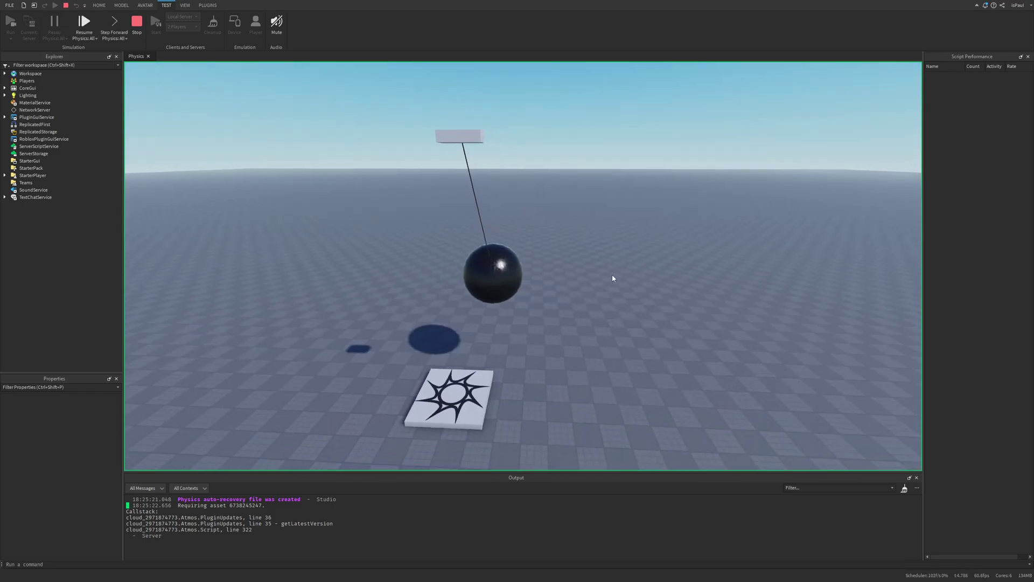
right_drag(612, 279, 603, 276)
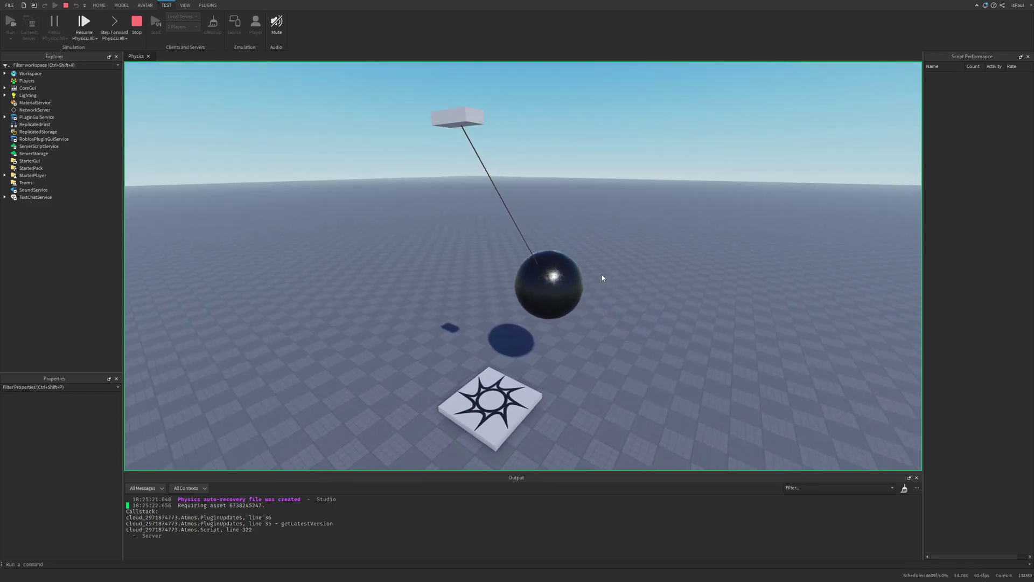
scroll(603, 277, up, 2)
right_drag(607, 337, 581, 319)
scroll(557, 290, down, 1)
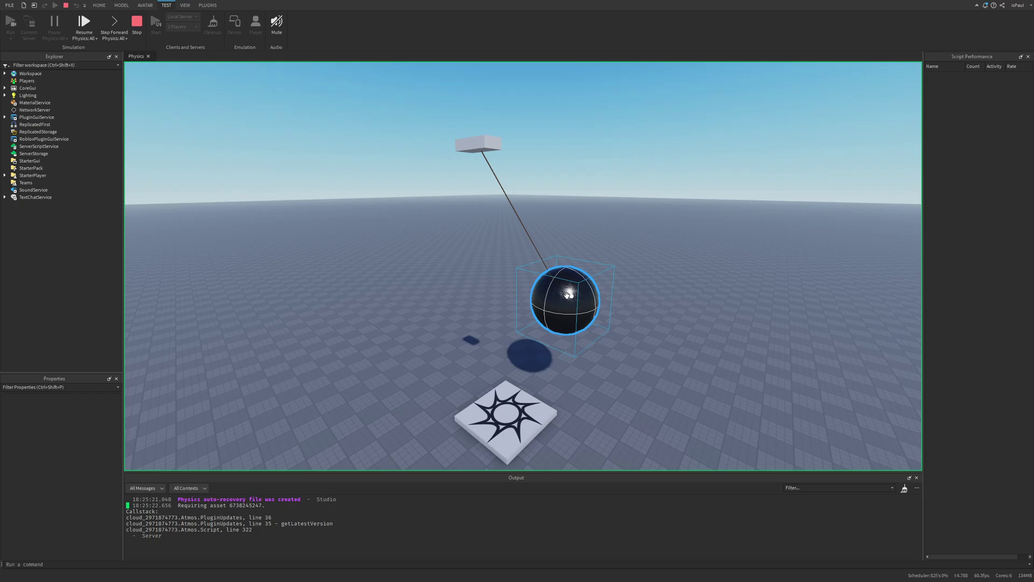
click(85, 38)
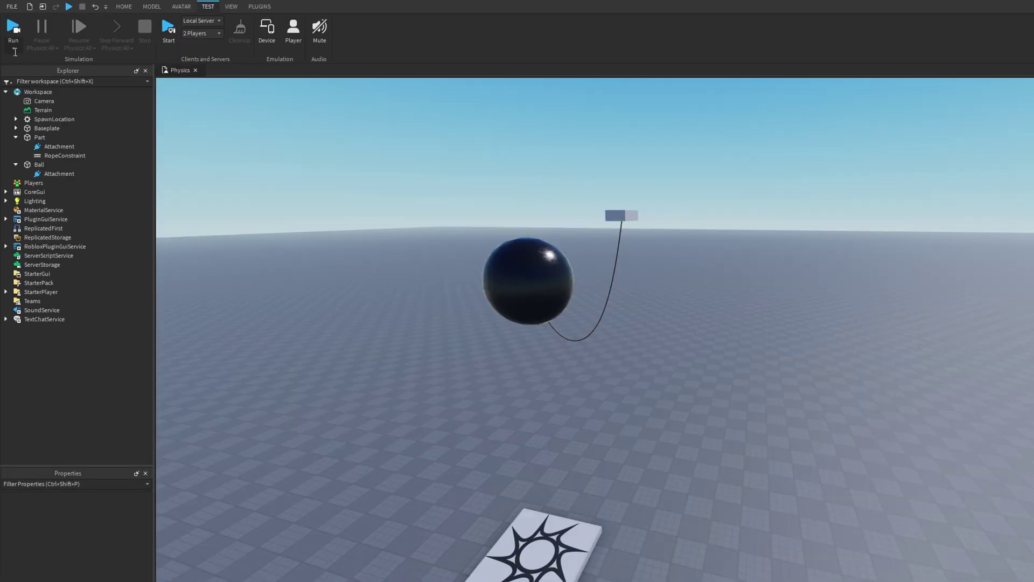
Step: Start a Play test with the avatar and view the avatar and hanging ball with physics paused
click(15, 52)
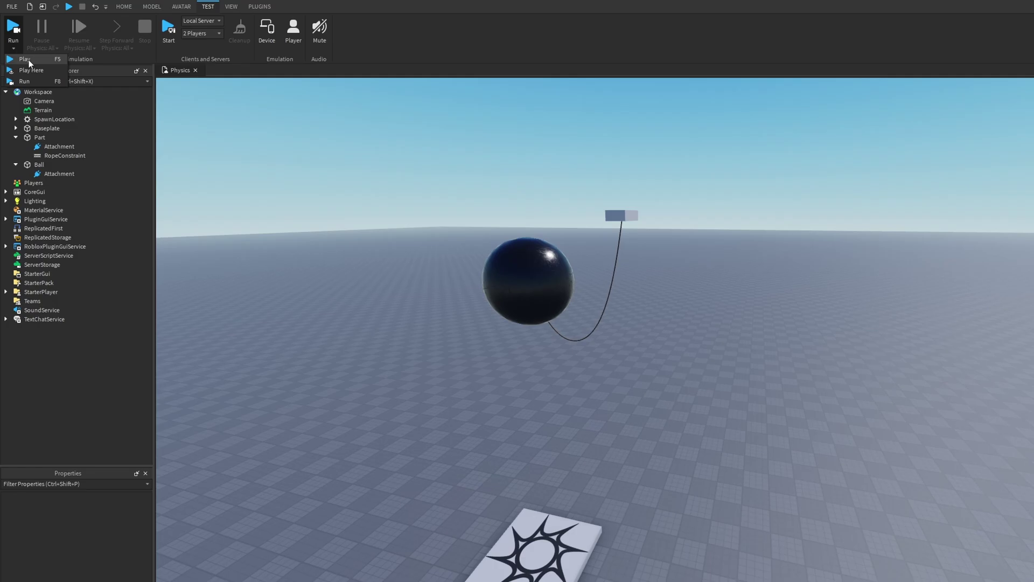
click(25, 66)
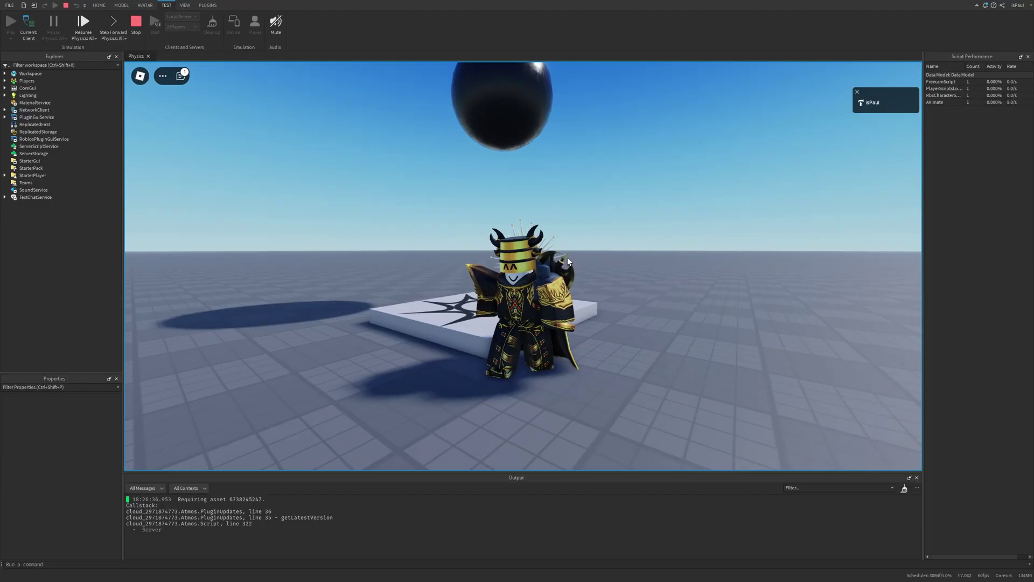
right_drag(543, 275, 577, 266)
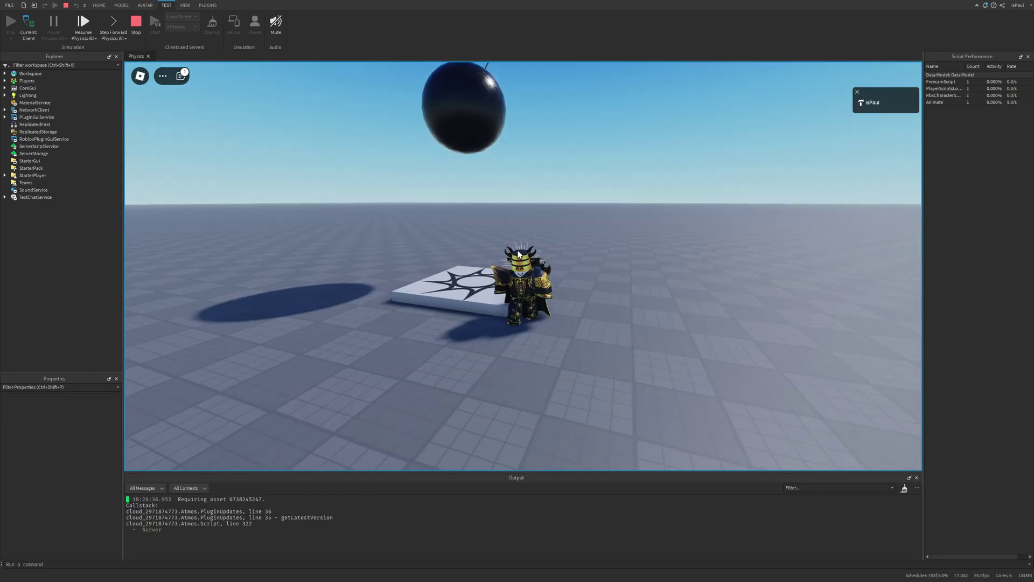
scroll(531, 289, up, 3)
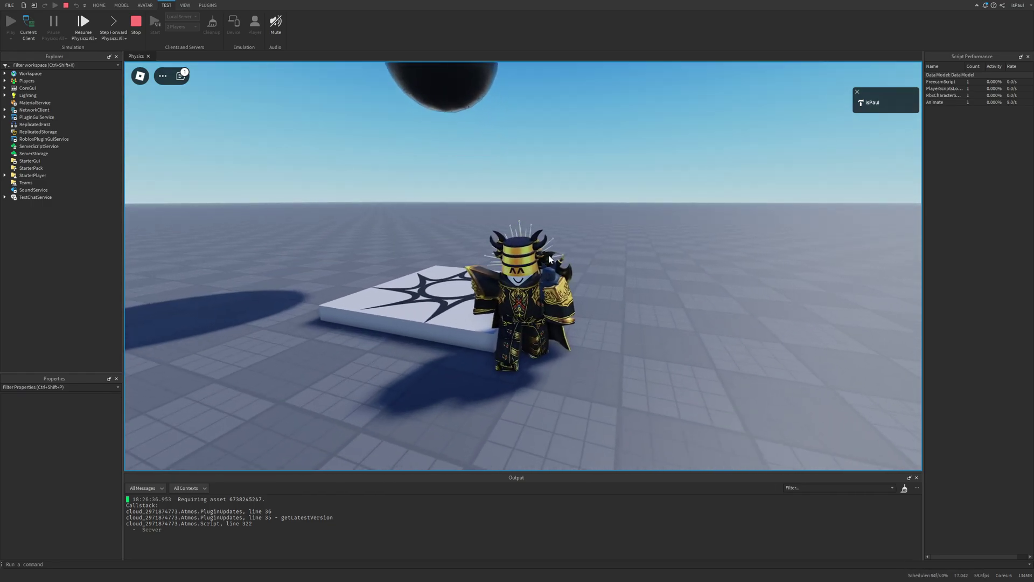
scroll(531, 289, down, 2)
right_drag(531, 293, 519, 268)
Step: Resume physics for the current client only, check the avatar and ball, and pause physics for all again
click(95, 38)
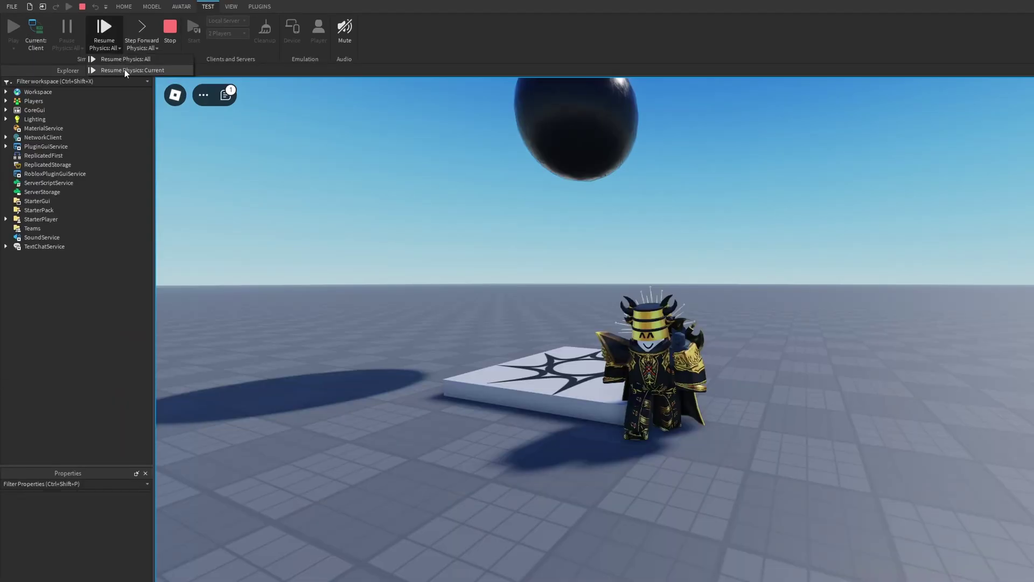
click(124, 70)
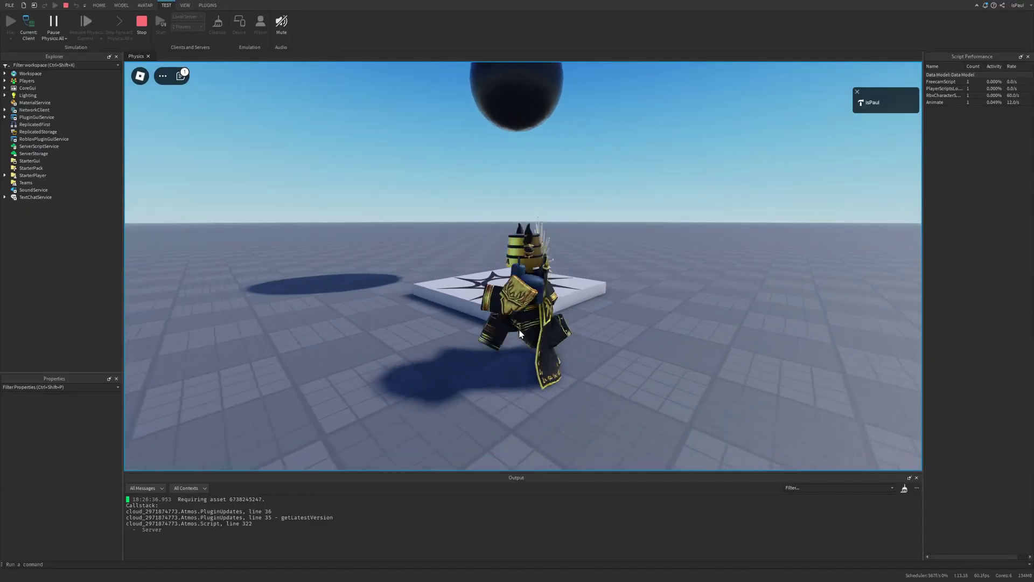
right_drag(537, 317, 540, 296)
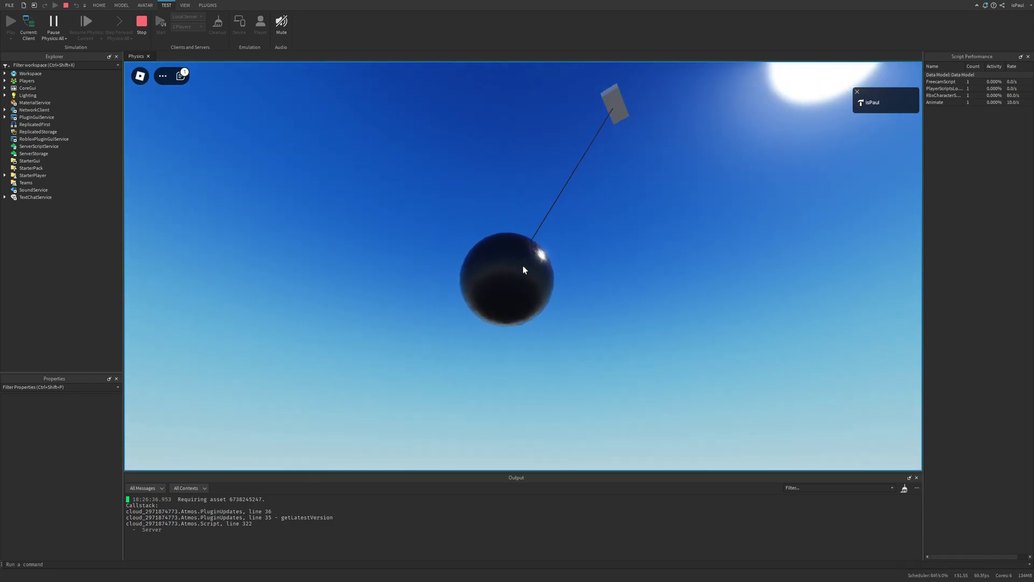
click(65, 38)
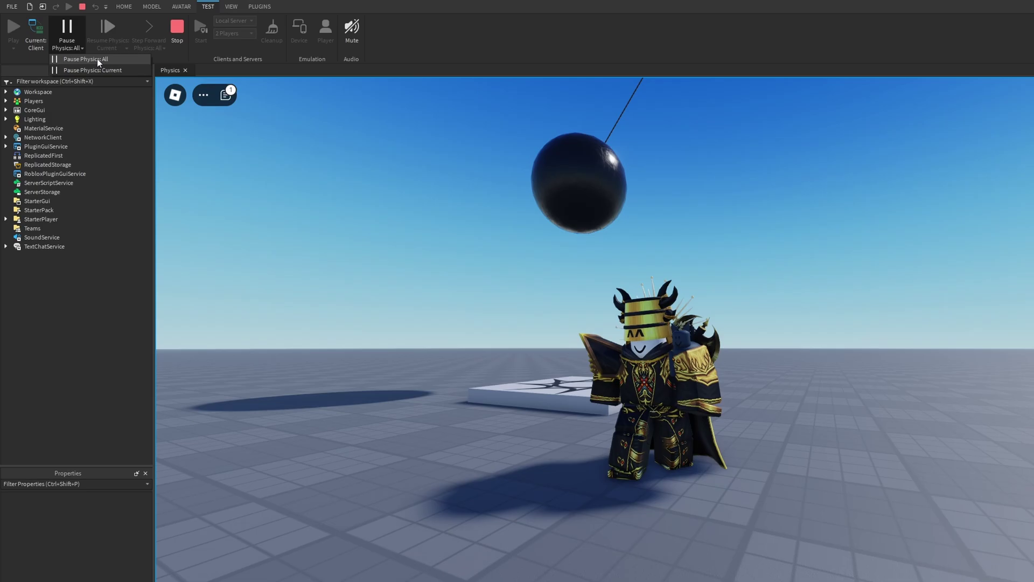
click(97, 59)
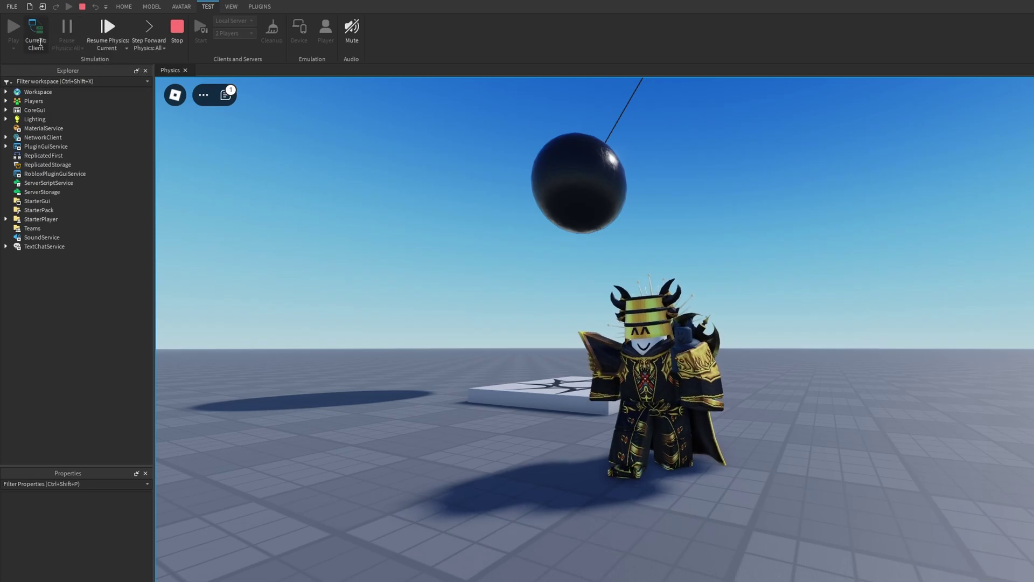
Step: Switch to the server view, resume physics for the current server only, and pause all physics mid-swing
click(36, 31)
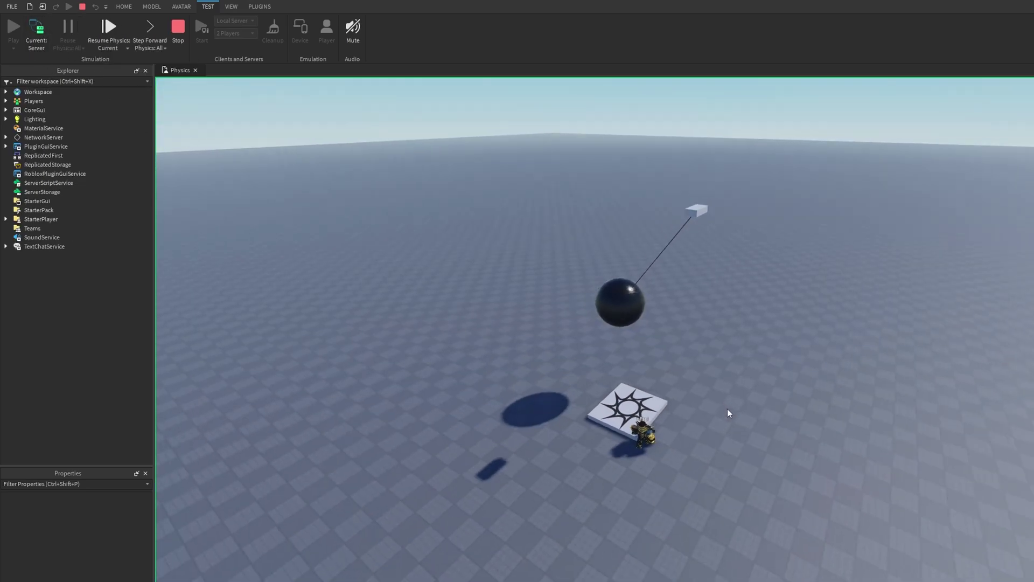
click(127, 48)
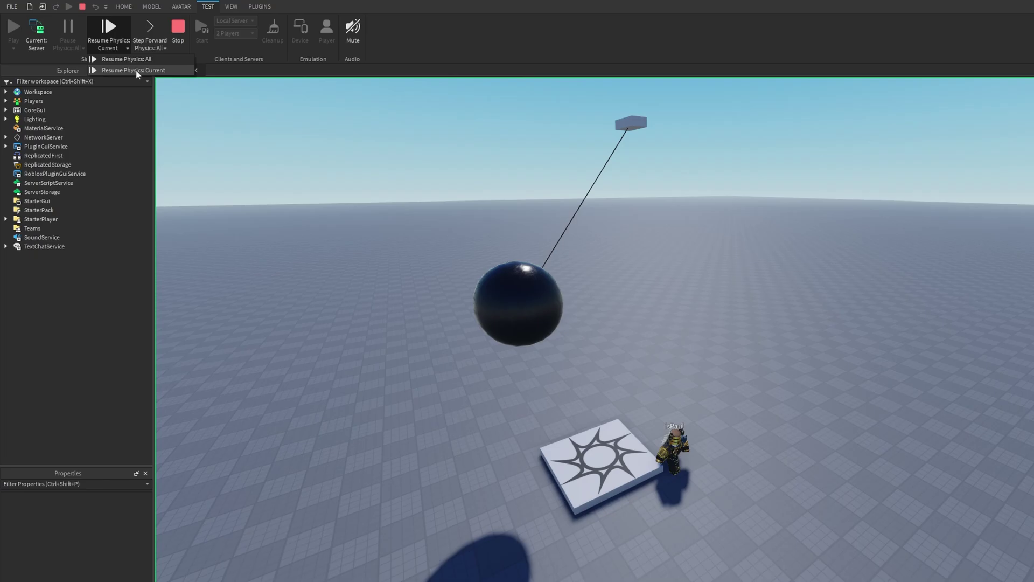
click(134, 71)
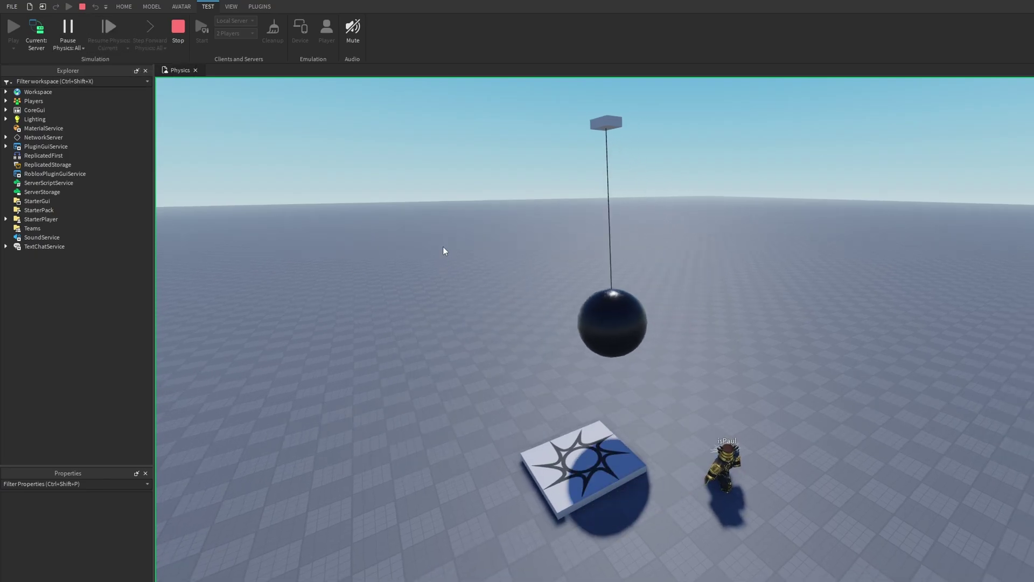
click(59, 45)
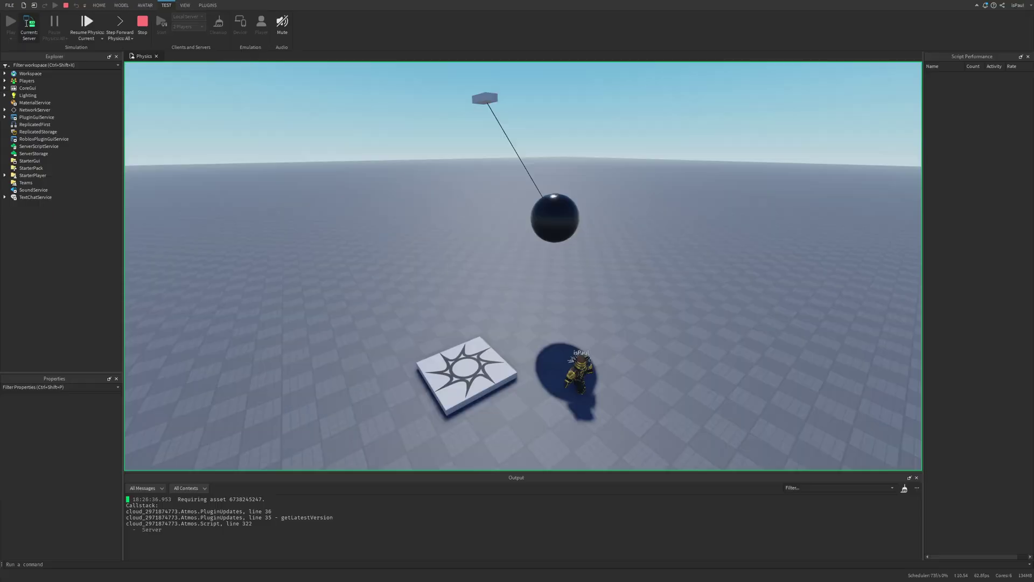
Step: Switch back to the client view to compare the ball's position and stop the play test
click(29, 25)
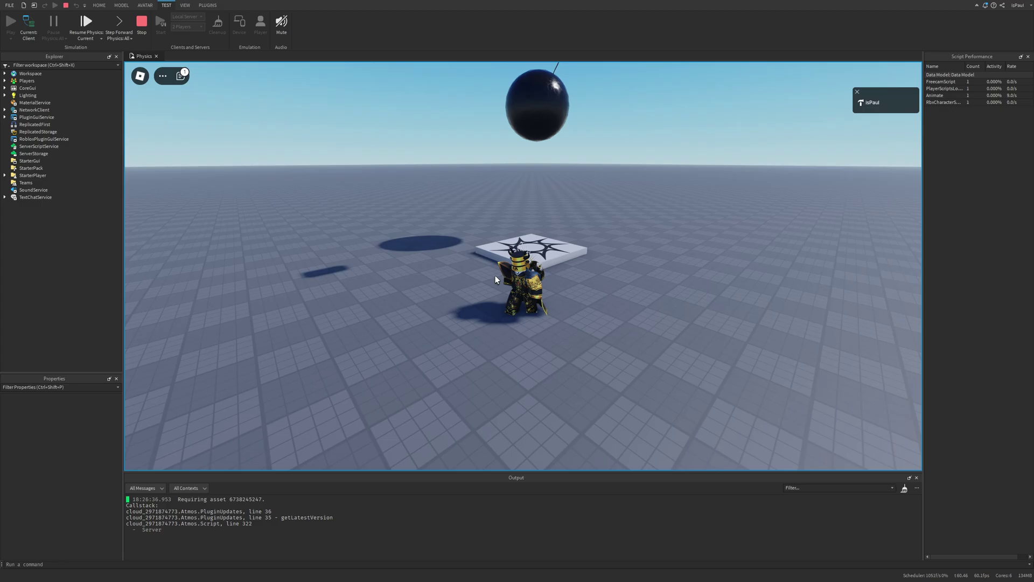
right_drag(532, 264, 544, 276)
key(shift+F5)
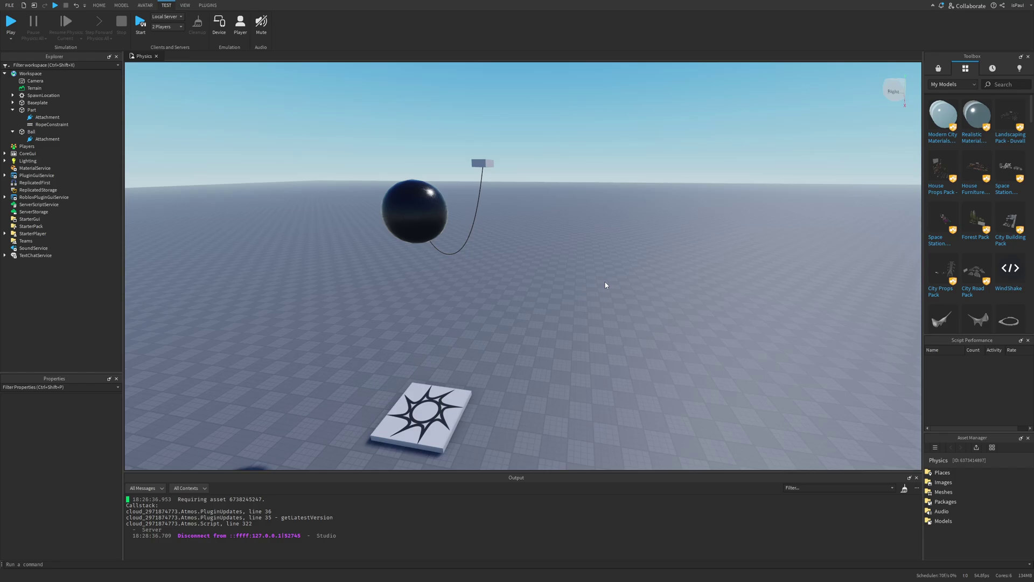
Step: Delete the Attachment and RopeConstraint from the duplicated block part and move the part away from the spawn location
key(s)
right_drag(605, 285, 672, 351)
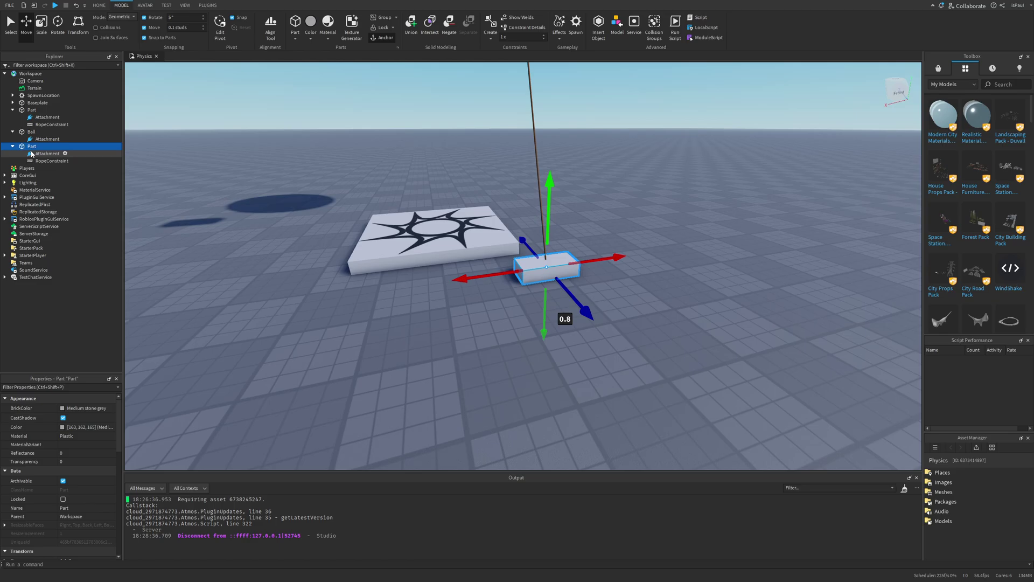
click(37, 153)
key(Delete)
click(23, 148)
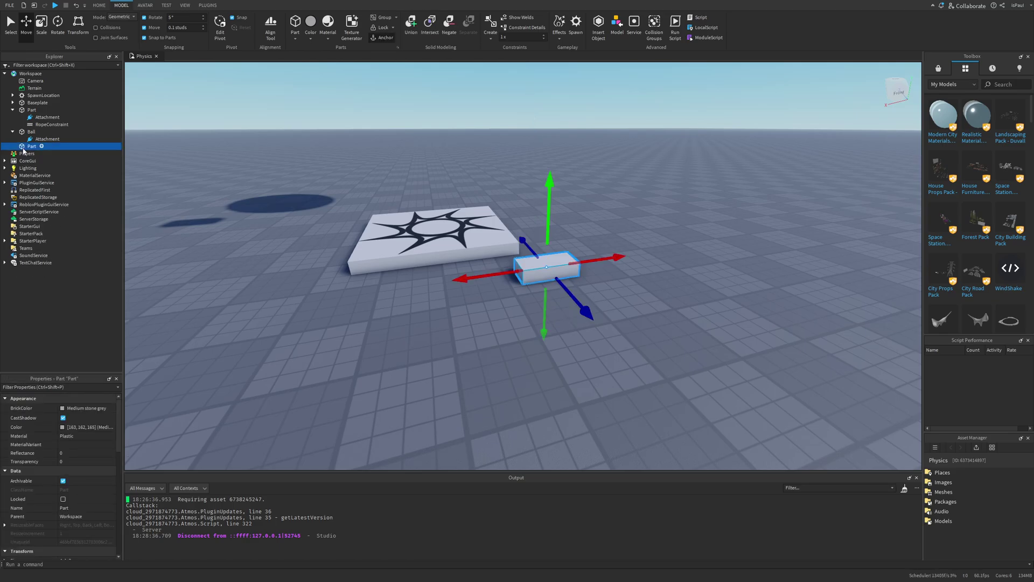
drag(574, 295, 613, 322)
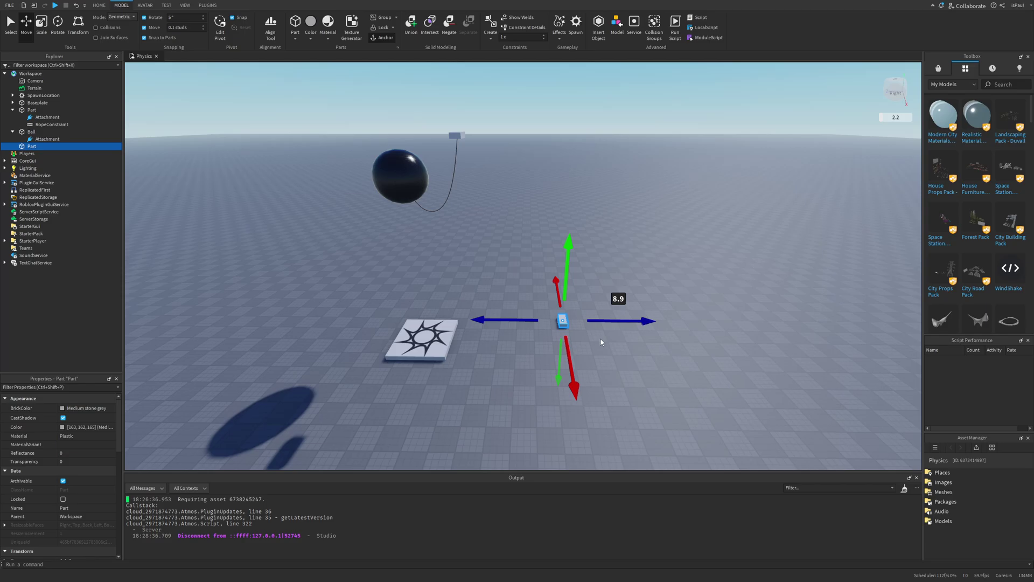
click(628, 357)
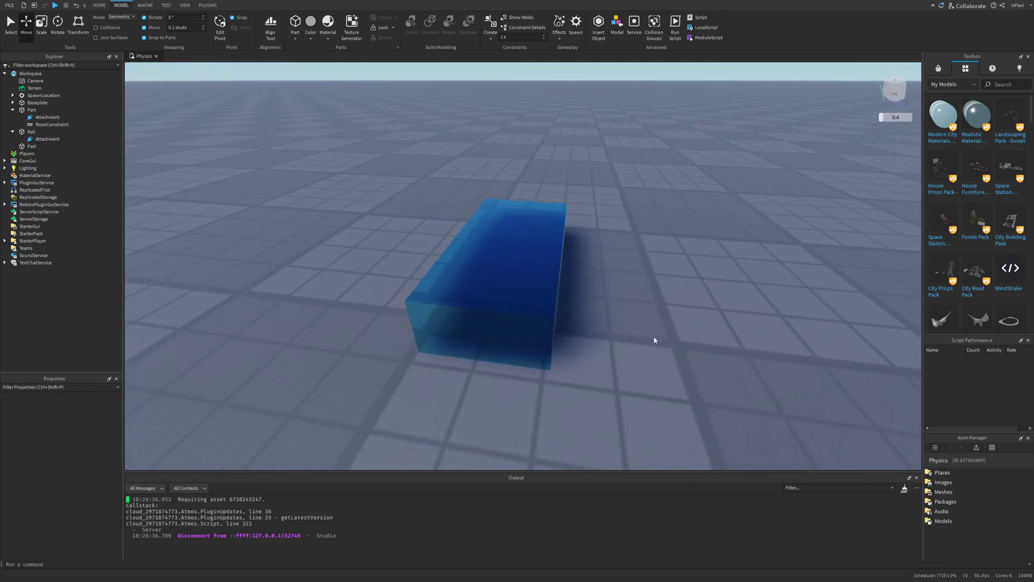
Step: Place the cyan glass part inside a folder named Wall in the Workspace
right_drag(654, 335, 654, 336)
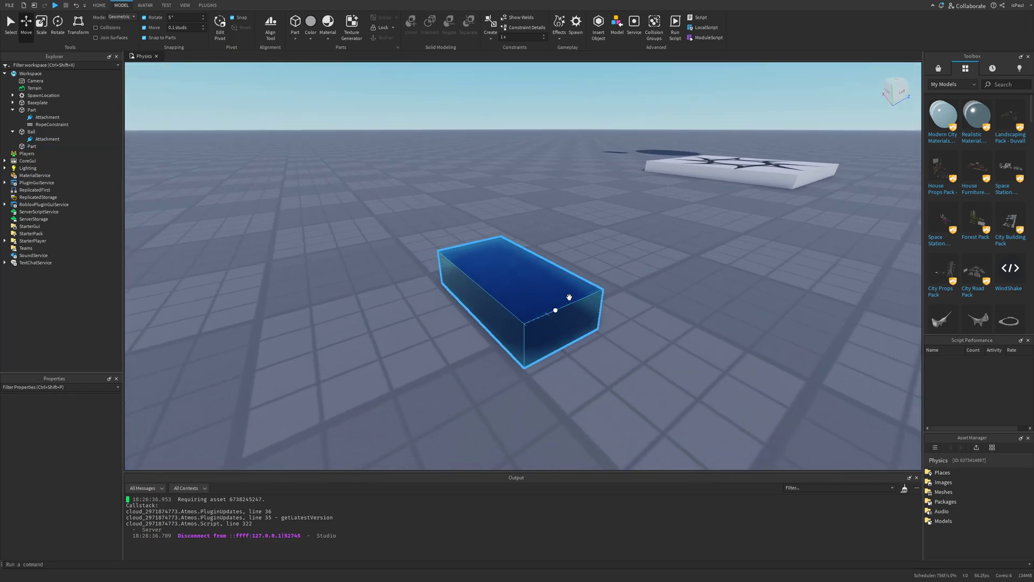
right_drag(539, 319, 591, 328)
drag(58, 153, 32, 99)
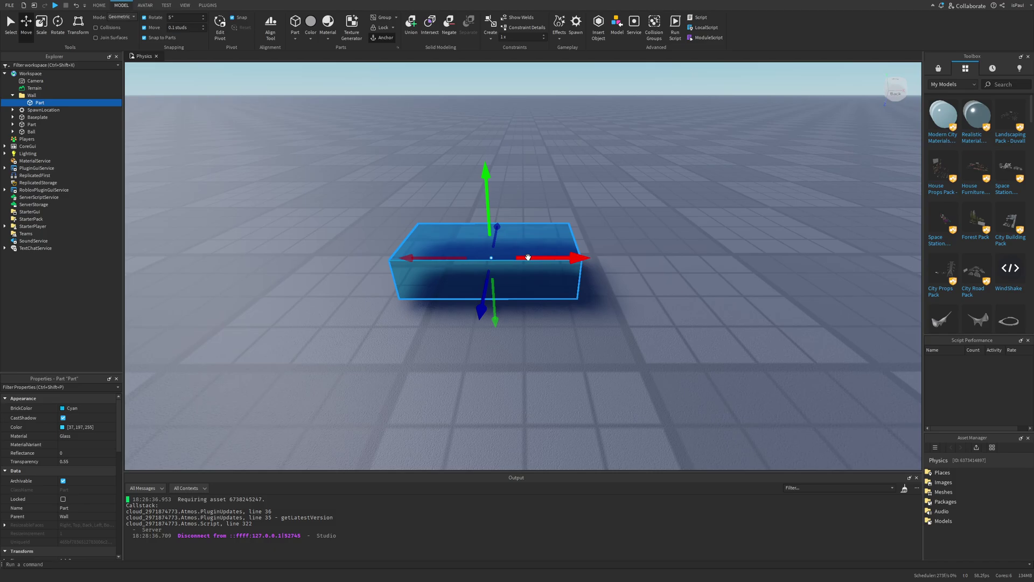
Step: Duplicate the glass part in the Wall folder and place the copy end to end with the original
key(ctrl+d)
drag(532, 258, 695, 252)
click(569, 337)
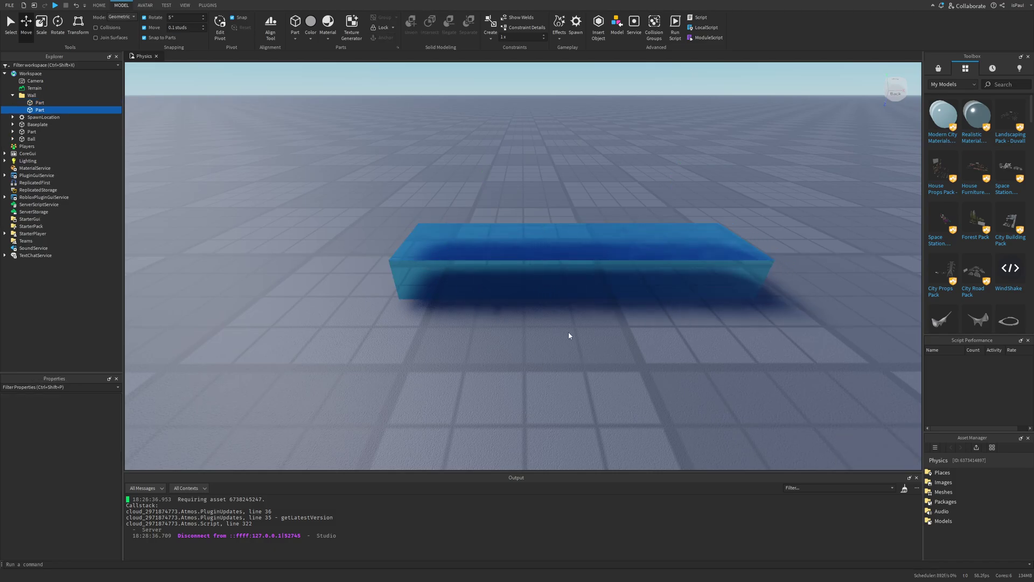
Step: Stack staggered copies of the glass part in the Wall folder into a tall brick-pattern wall and select all its parts
click(538, 254)
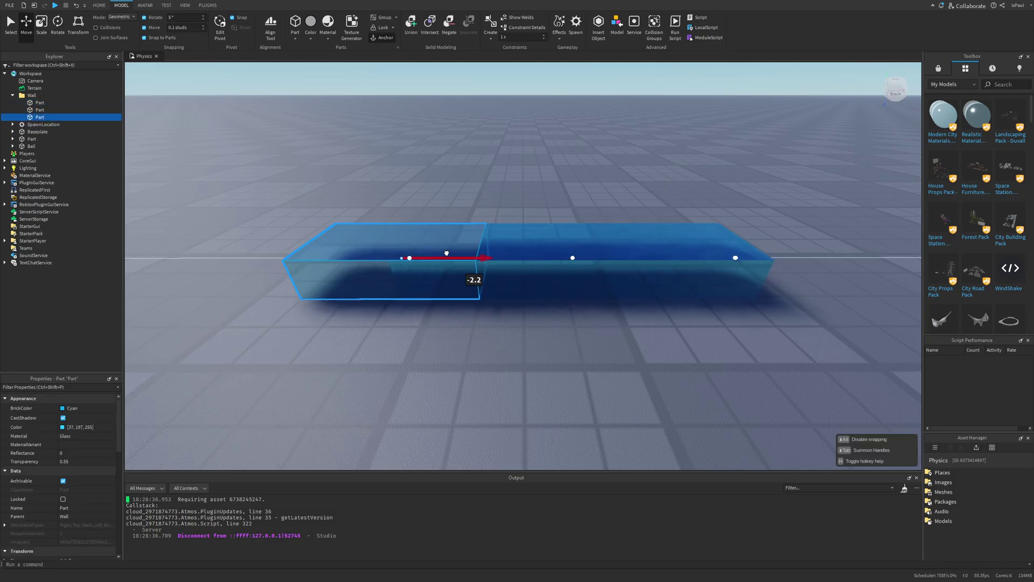
drag(474, 253, 545, 240)
click(566, 325)
key(s)
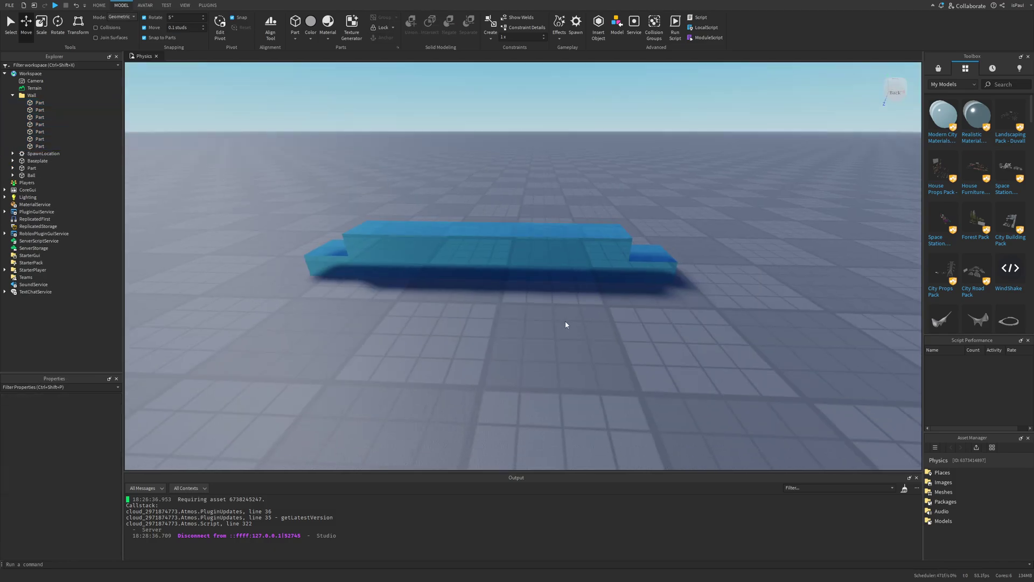
key(d)
key(a)
click(519, 238)
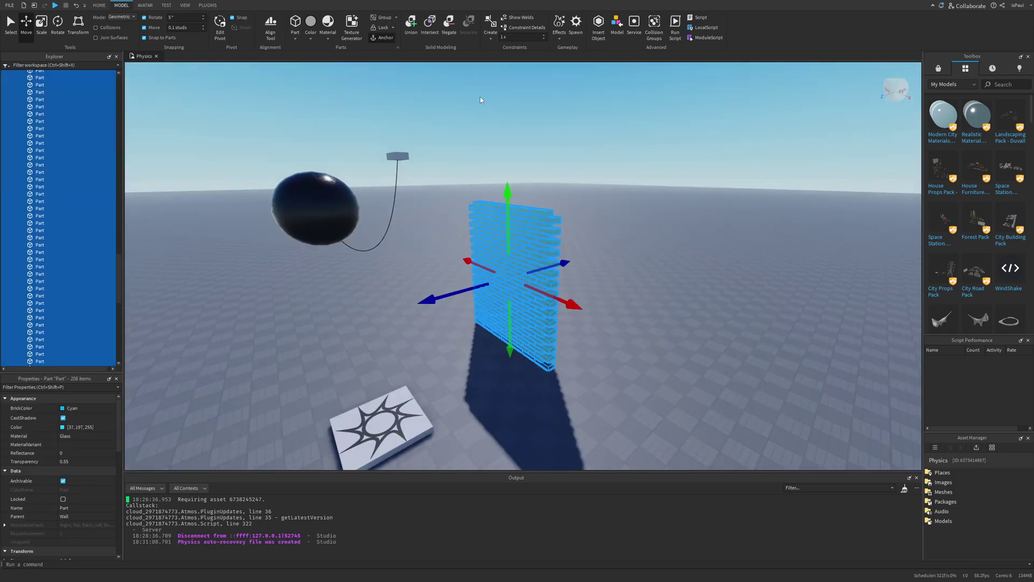
Step: Clear the wall selection, start the simulation in Run mode and pause physics while the ball is mid-swing
click(642, 221)
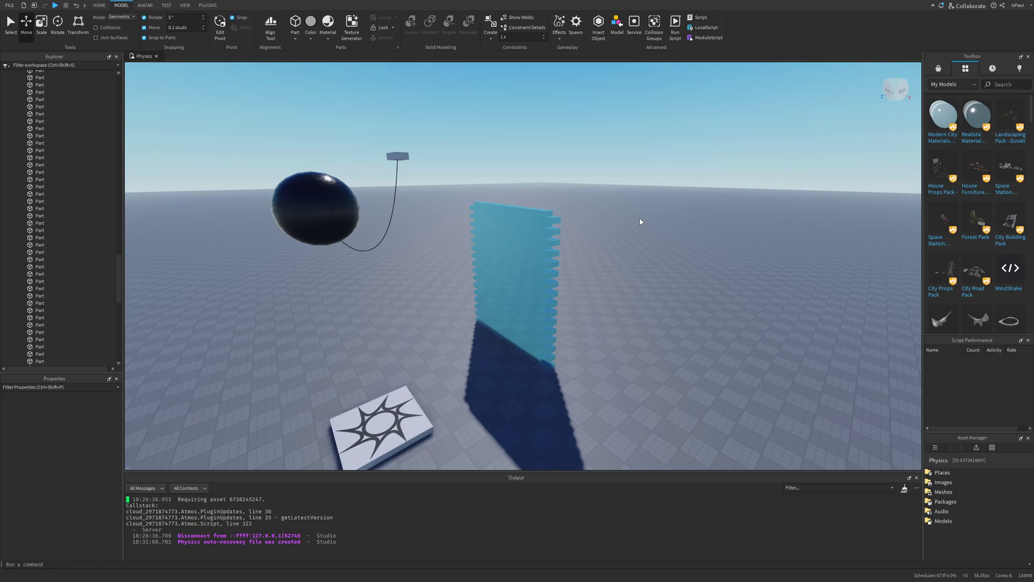
right_drag(670, 261, 649, 288)
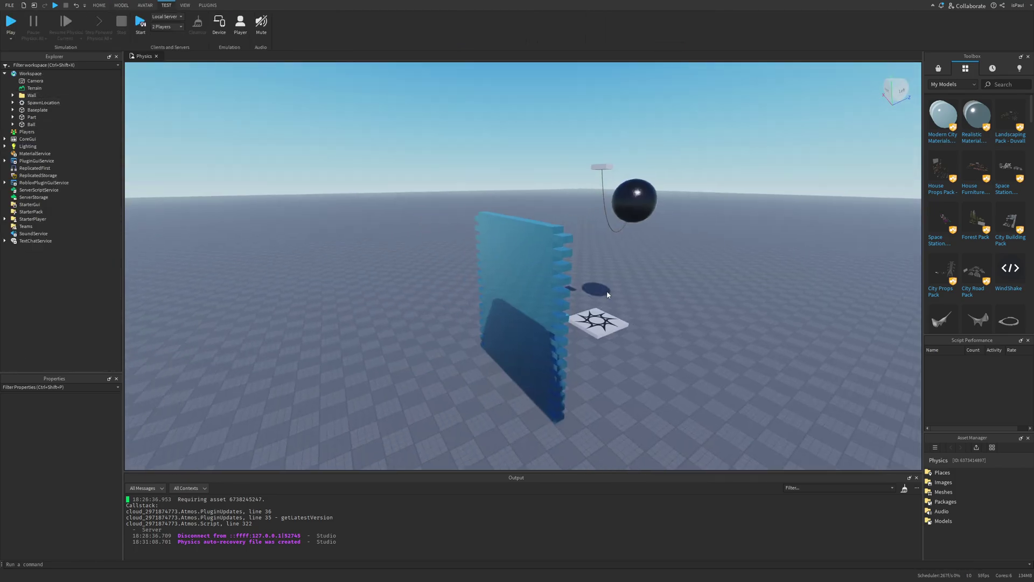
right_drag(607, 295, 602, 291)
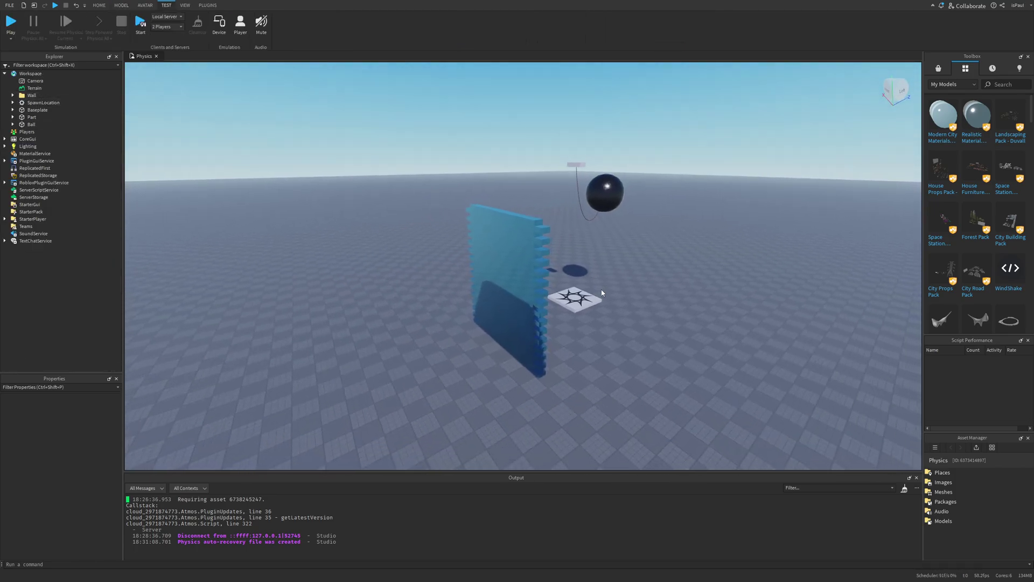
click(10, 37)
click(19, 65)
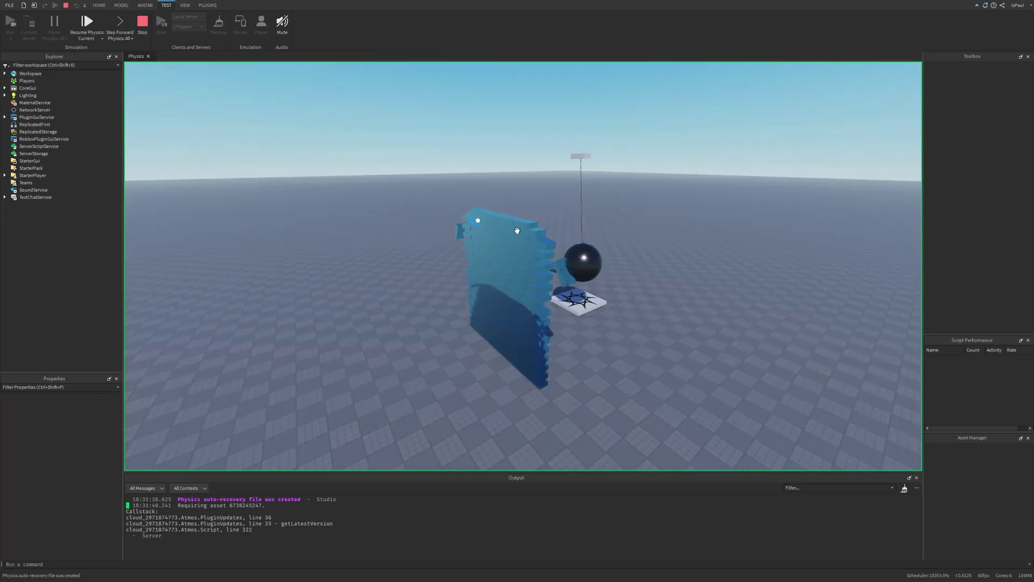
Step: Step the paused physics forward repeatedly for all to bring the swinging ball up against the glass brick wall
right_drag(517, 230, 558, 267)
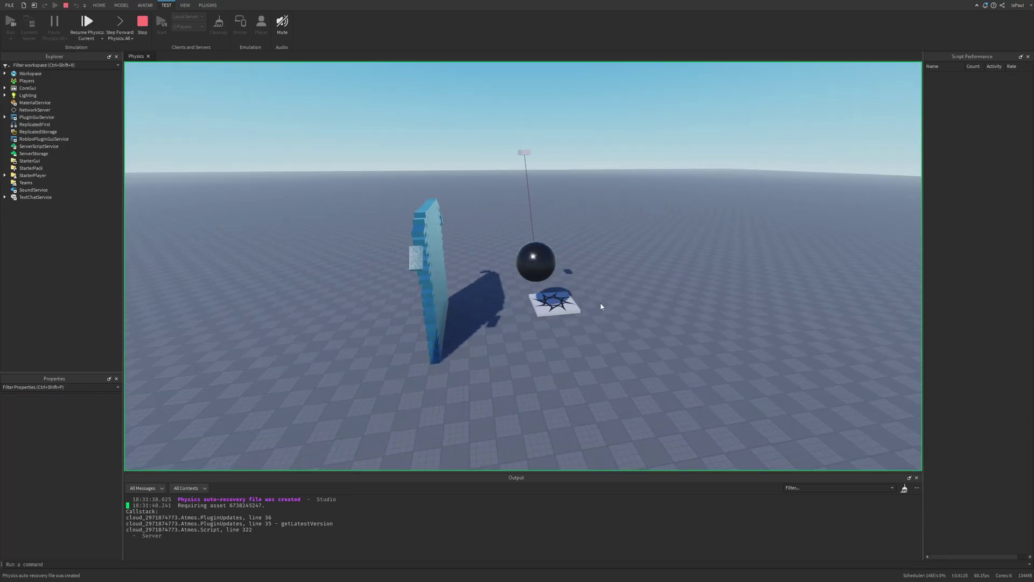
key(a)
right_drag(600, 306, 533, 239)
key(w)
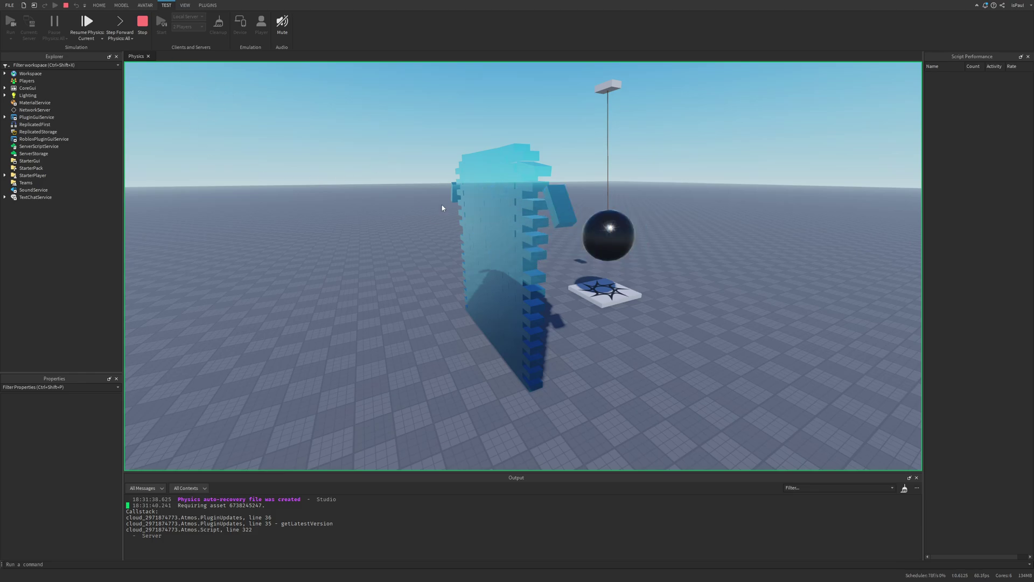
click(121, 22)
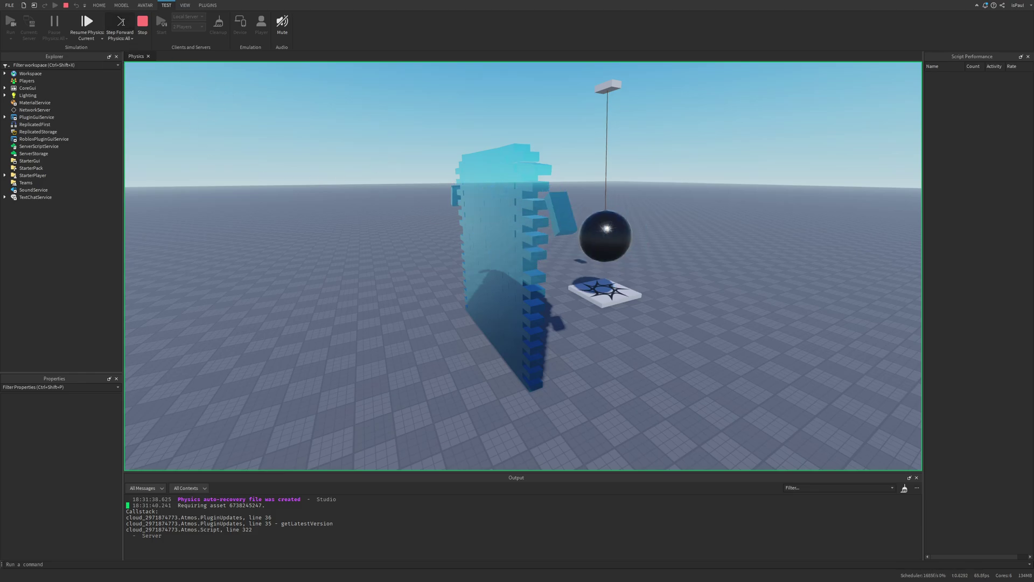
click(122, 23)
click(121, 22)
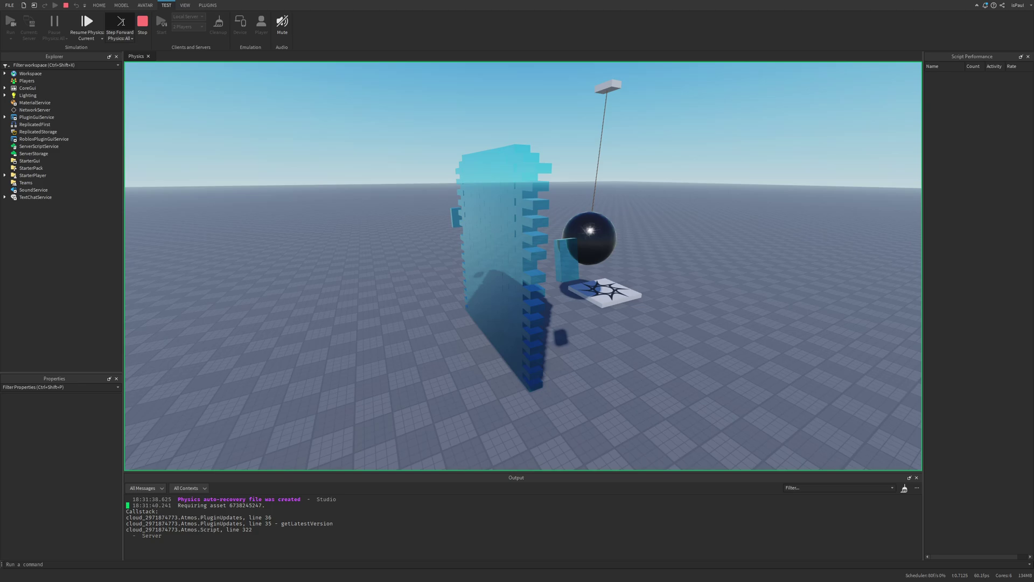
click(122, 22)
click(122, 22)
click(121, 22)
click(122, 22)
click(121, 22)
click(121, 22)
click(122, 22)
click(121, 22)
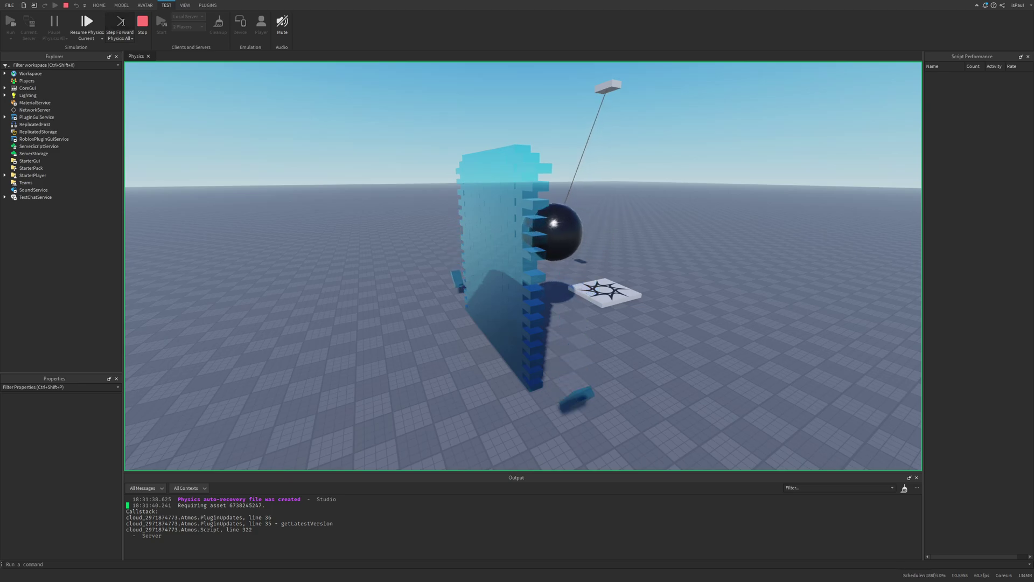
click(122, 22)
click(122, 22)
click(122, 22)
click(122, 22)
click(122, 22)
click(122, 22)
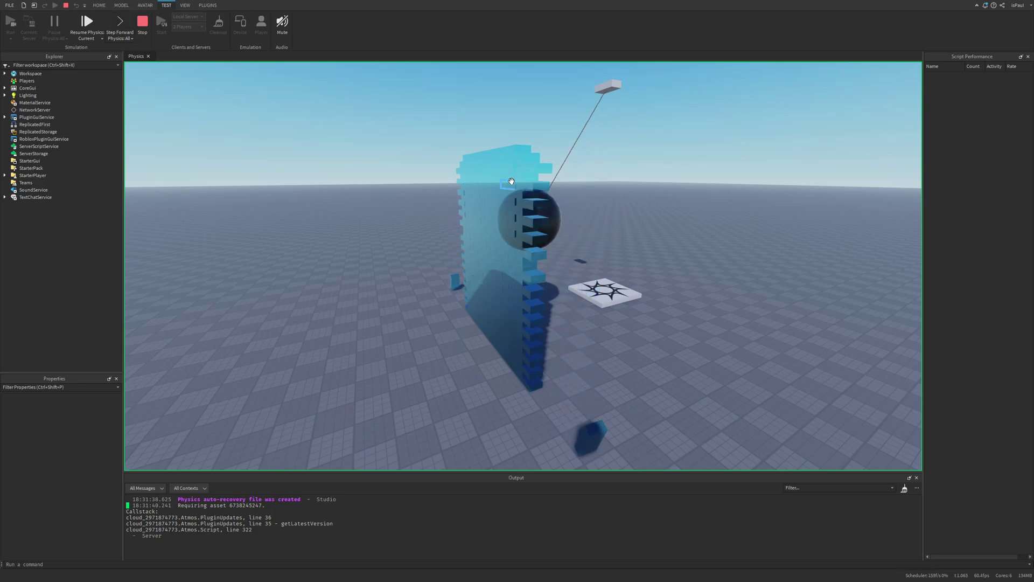
right_drag(512, 180, 507, 181)
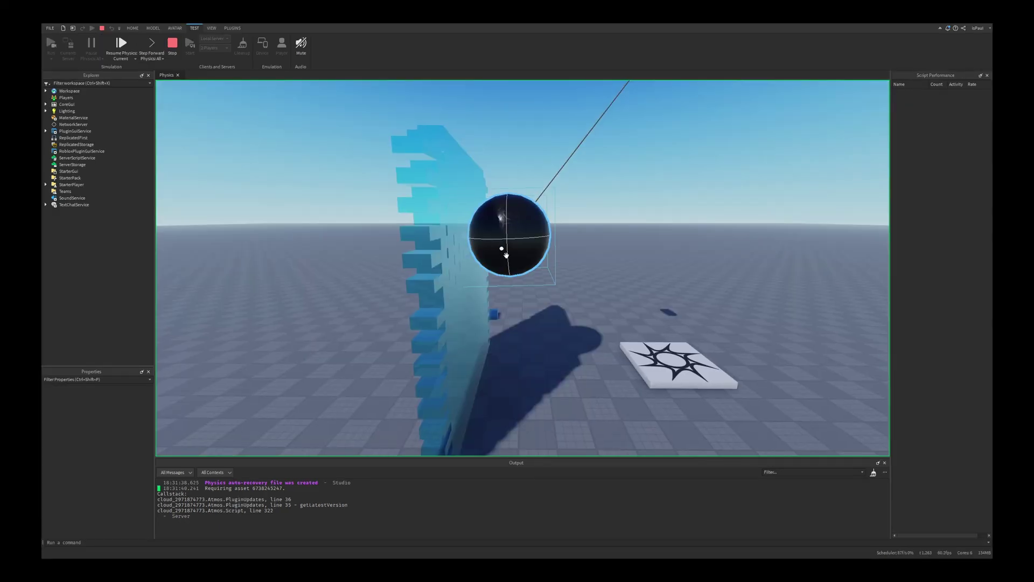
key(d)
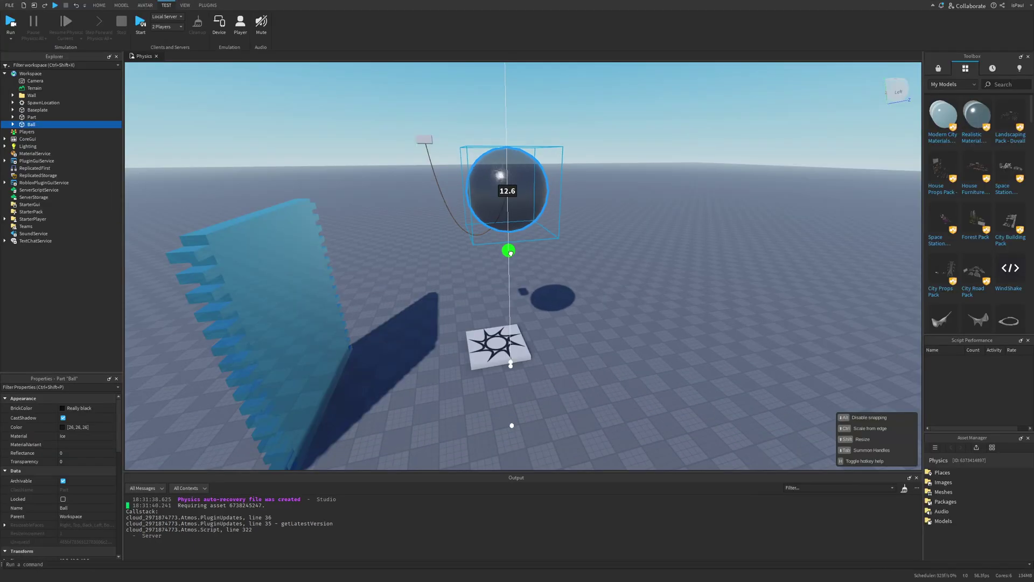
Step: Scale up the black ball outside the simulation and move it farther from the glass brick wall
drag(507, 249, 514, 261)
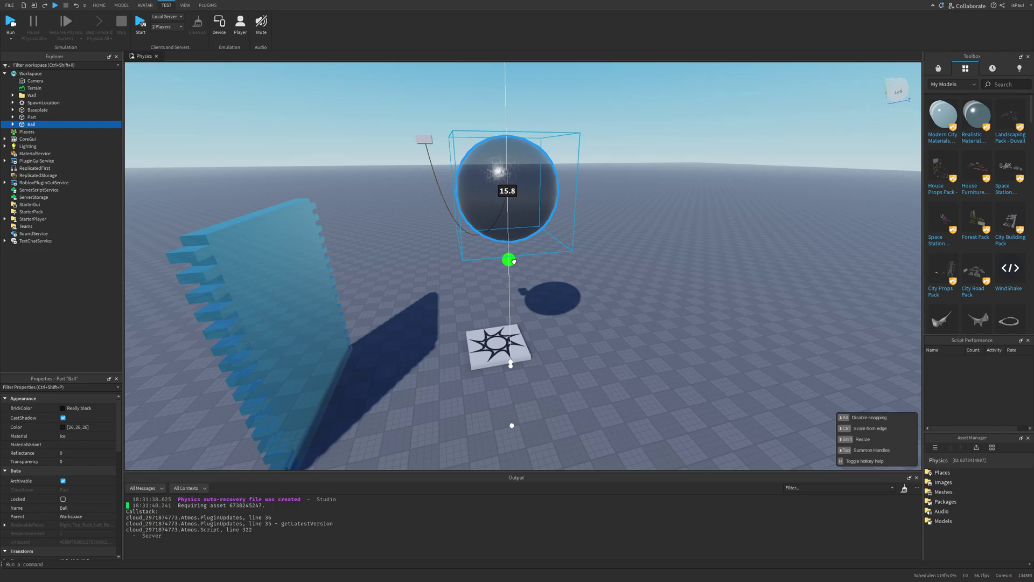
click(13, 117)
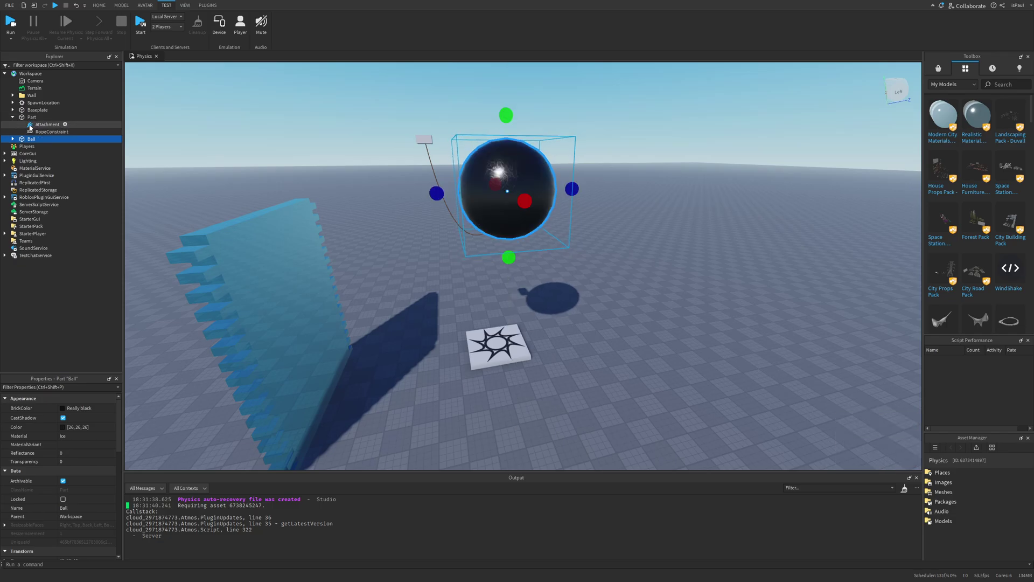
click(52, 131)
scroll(46, 474, down, 3)
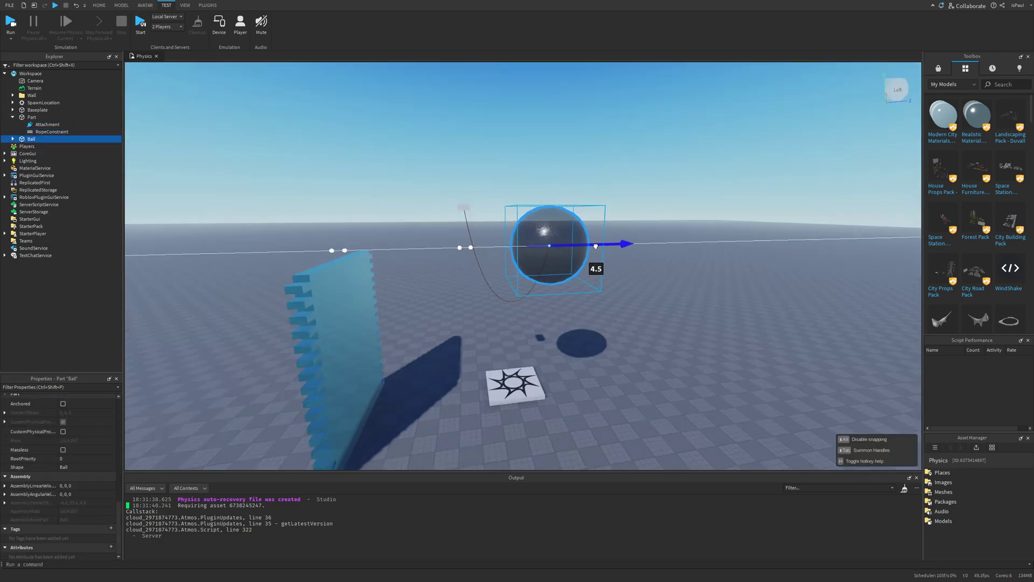
drag(592, 245, 607, 246)
click(683, 341)
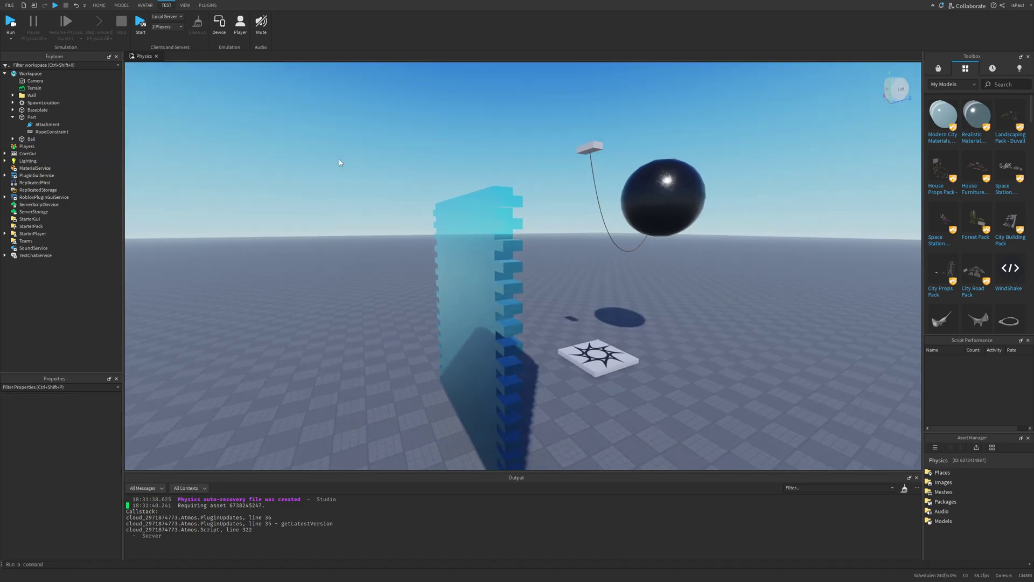
Step: Test the enlarged ball's swing against the wall in Run mode with physics paused mid-swing, and stop the simulation
right_drag(339, 162, 396, 195)
key(w)
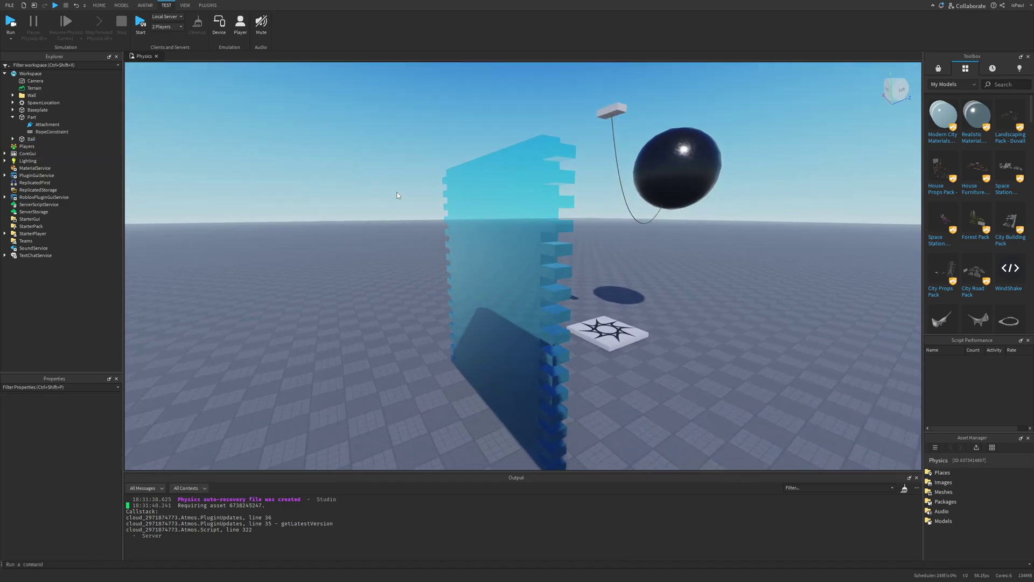
key(s)
click(10, 22)
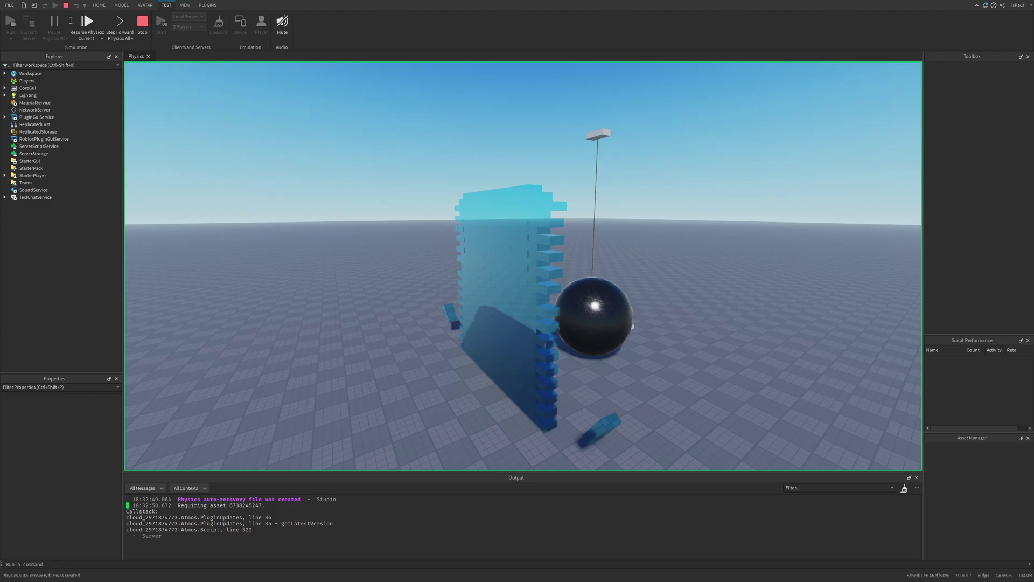
click(142, 22)
Step: Raise the black ball higher beside its anchor block and rerun the simulation, pausing physics as it smashes into the wall
click(596, 180)
drag(600, 233, 601, 237)
click(10, 22)
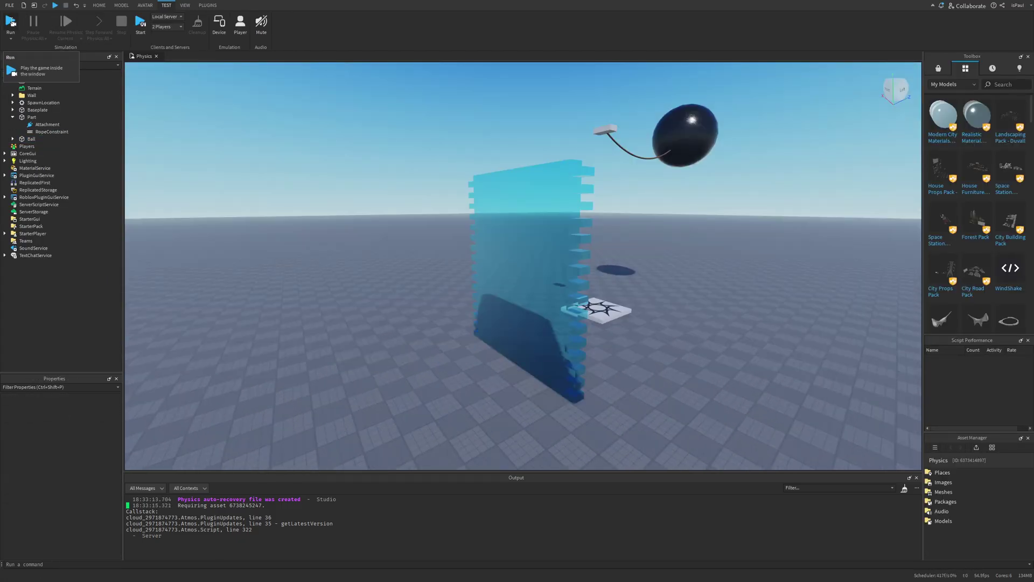
click(11, 21)
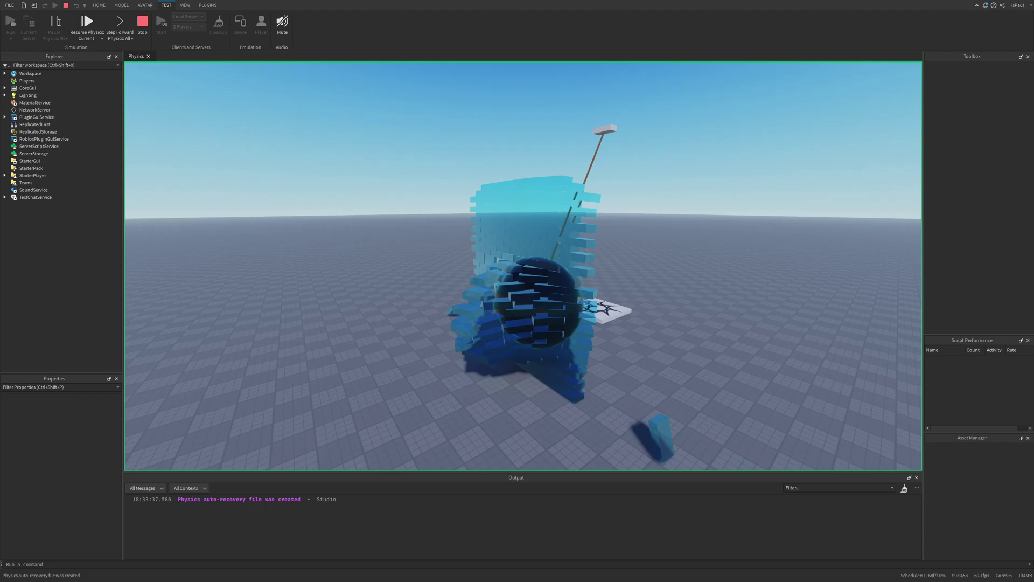
Step: Step the physics forward several times for all to advance the ball's impact through the glass wall
key(w)
right_drag(625, 293, 674, 293)
key(a)
key(d)
key(s)
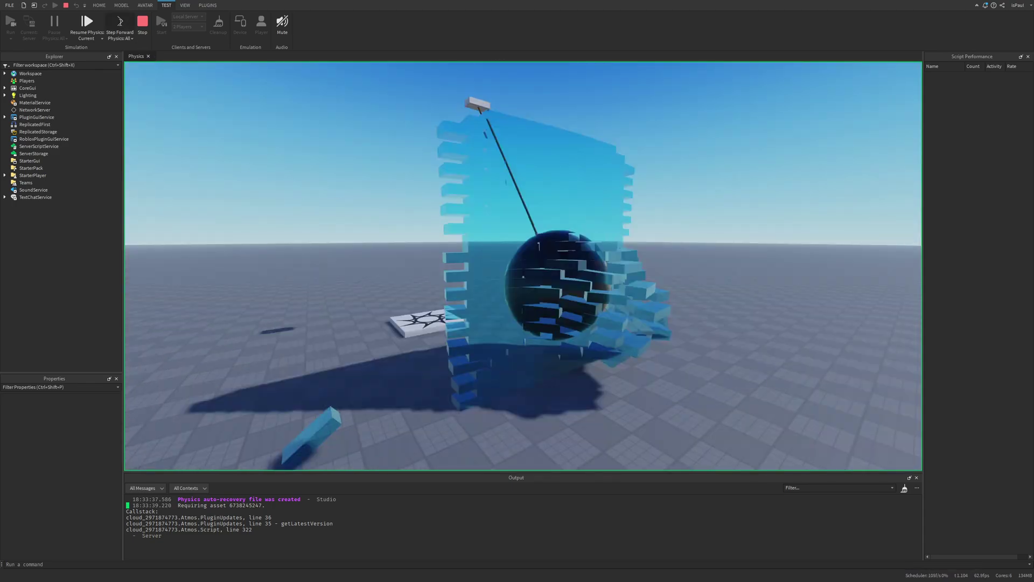
click(120, 21)
click(120, 22)
key(a)
right_drag(318, 180, 318, 180)
key(s)
click(120, 22)
click(121, 22)
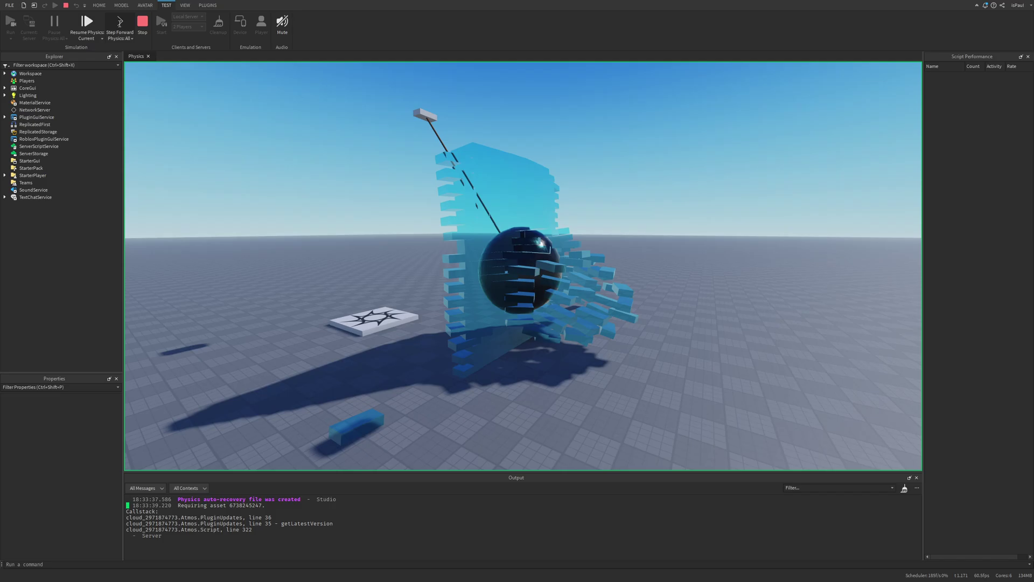
click(120, 22)
click(120, 22)
Step: Select the parts of the shattering wall in the paused simulation and copy them
right_drag(639, 314, 639, 309)
key(w)
key(s)
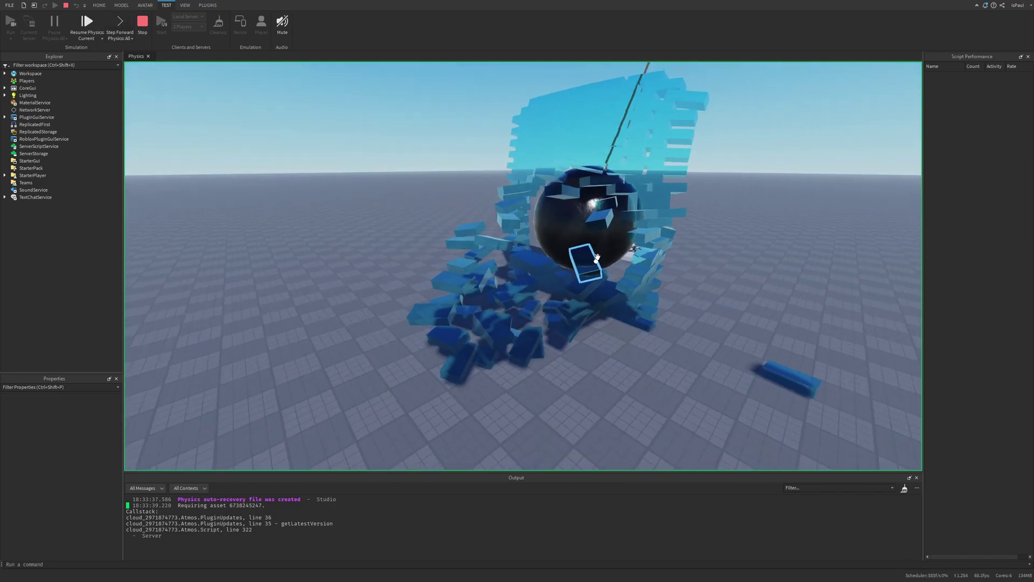
right_drag(526, 273, 558, 288)
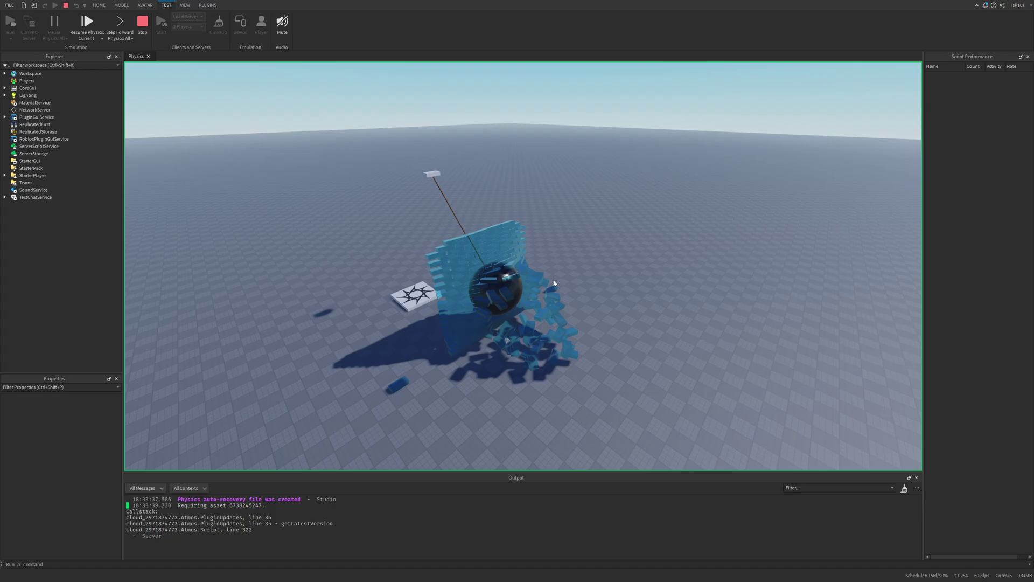
drag(673, 364, 477, 207)
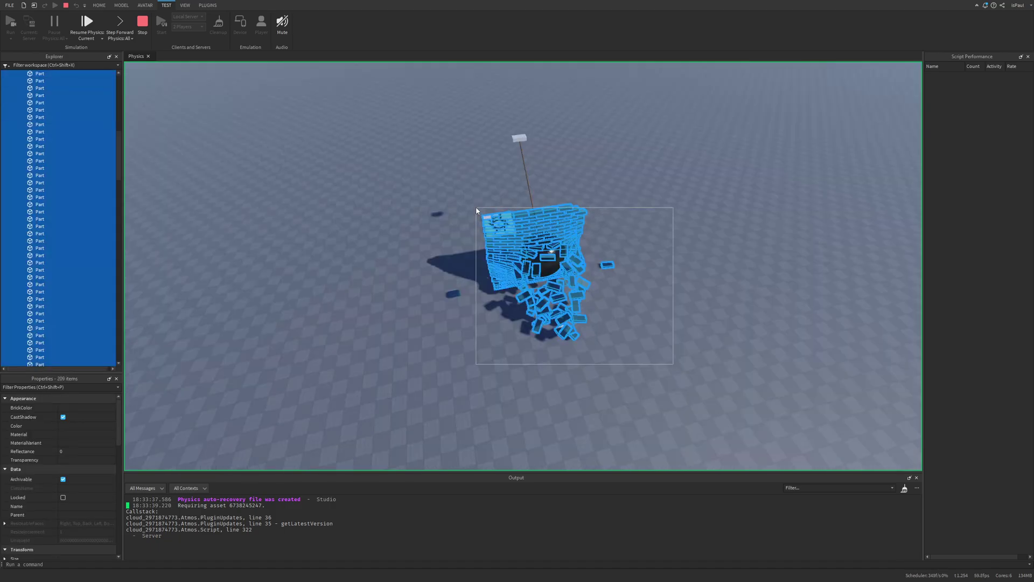
key(w)
key(a)
right_drag(648, 299, 558, 257)
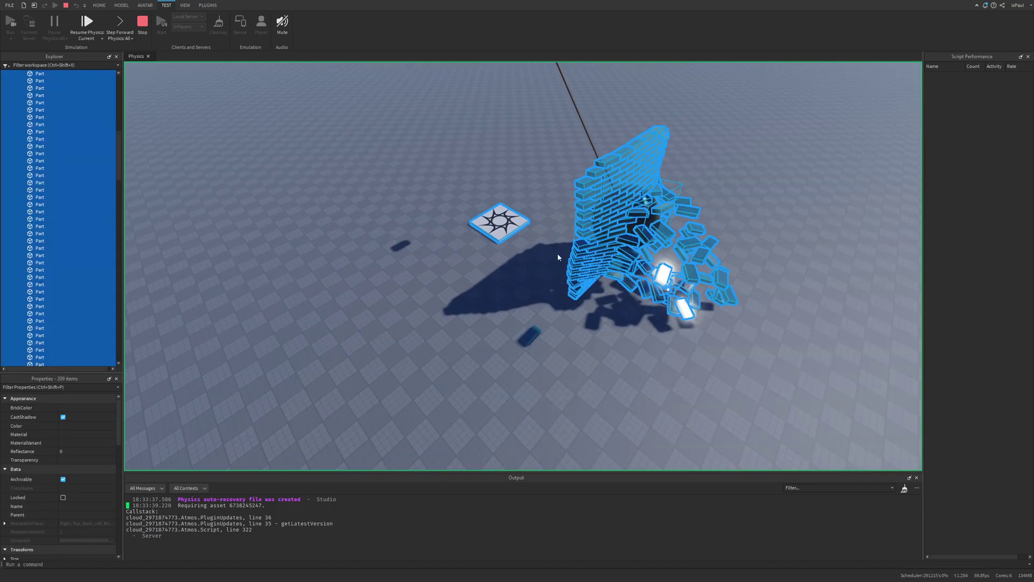
Step: Resume physics to let the ball finish knocking down the wall, and stop the simulation
right_drag(530, 293, 529, 294)
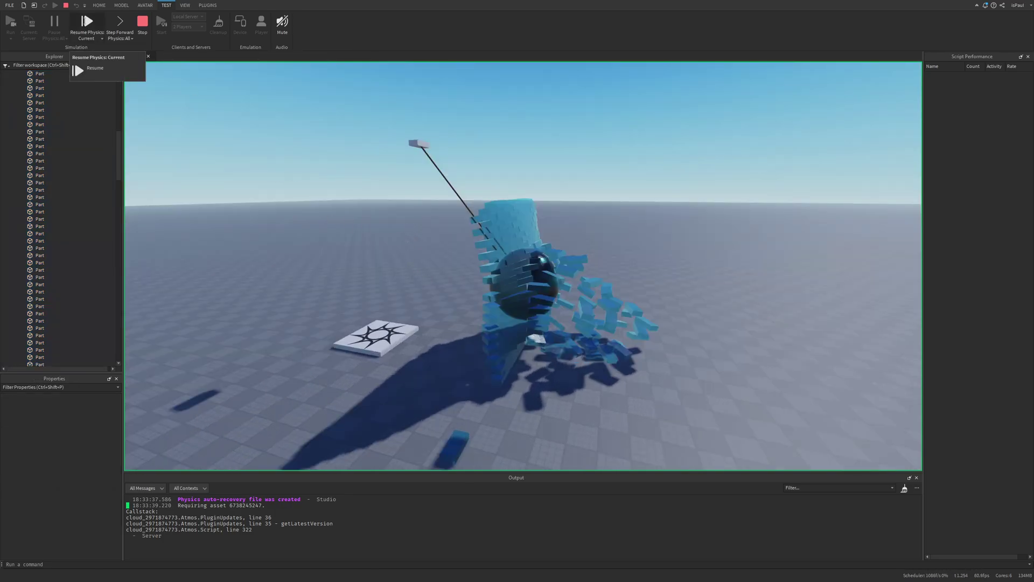
click(86, 22)
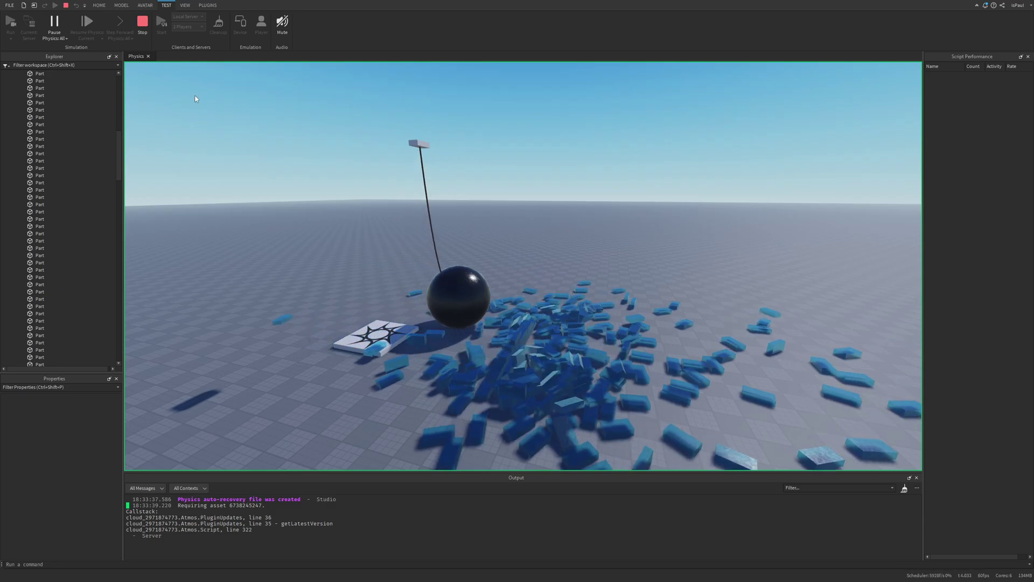
click(142, 22)
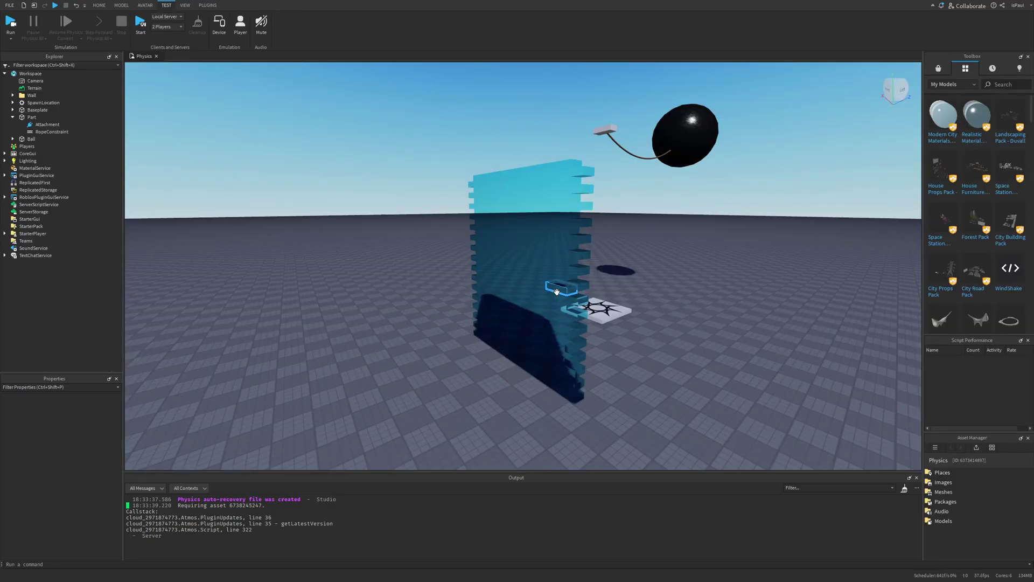
Step: Paste the copied mid-impact parts into the Workspace and group them into a model
scroll(630, 272, down, 3)
key(ctrl+v)
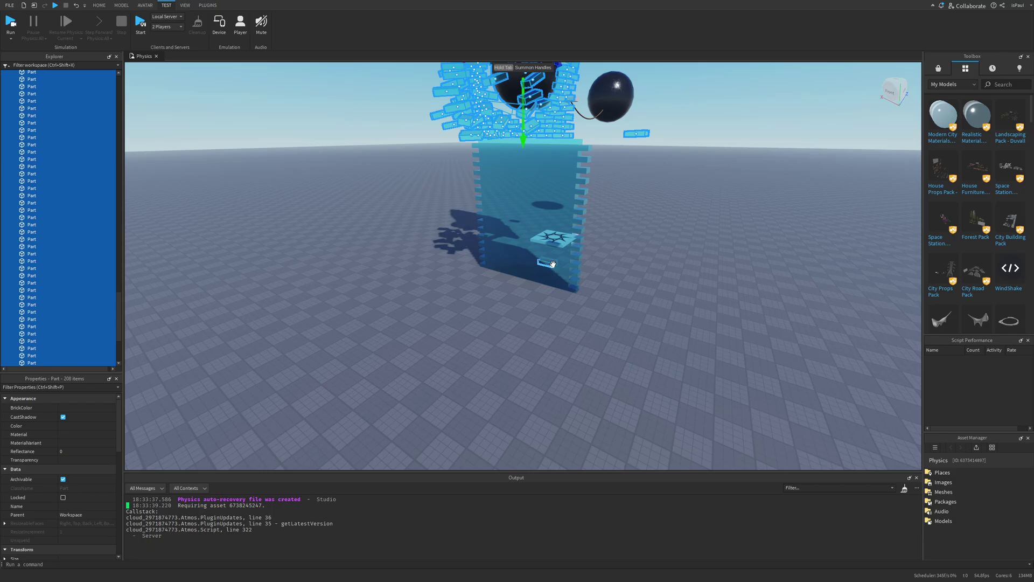
right_drag(547, 265, 524, 252)
key(ctrl+g)
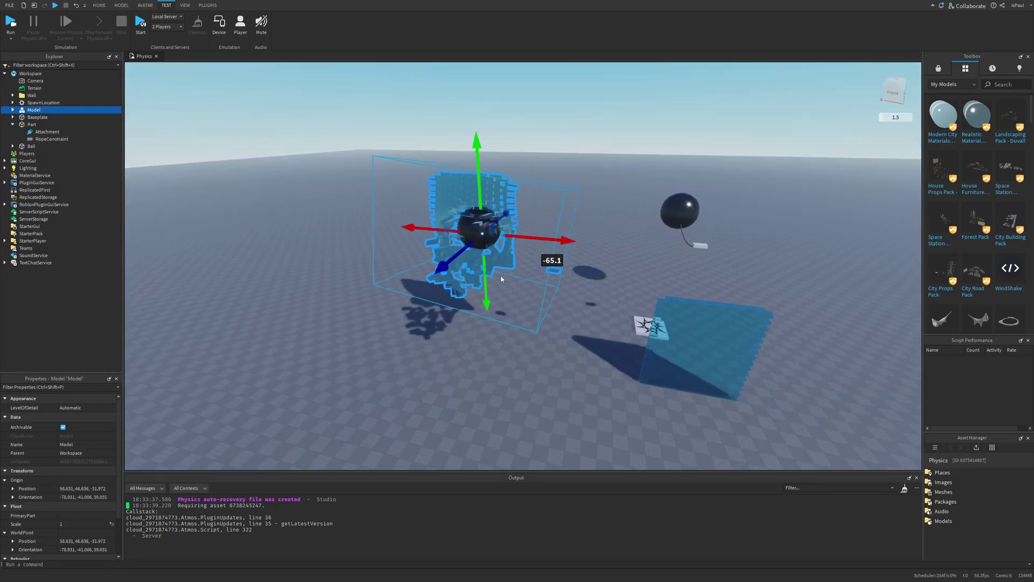
Step: Move the grouped mid-impact model clear of the original wall and lower it to the baseplate to inspect it
drag(474, 150, 486, 288)
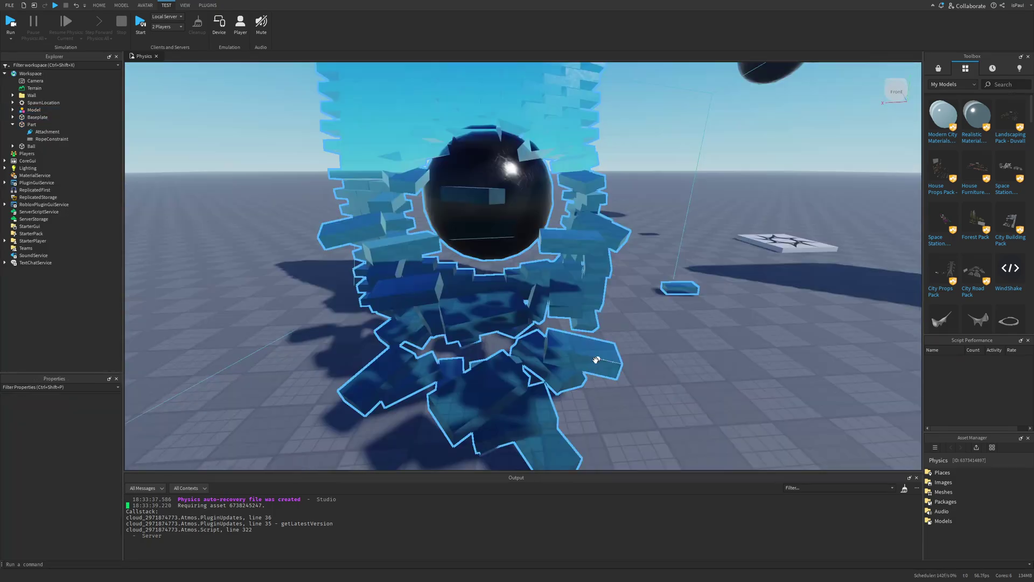
key(a)
right_drag(596, 360, 499, 300)
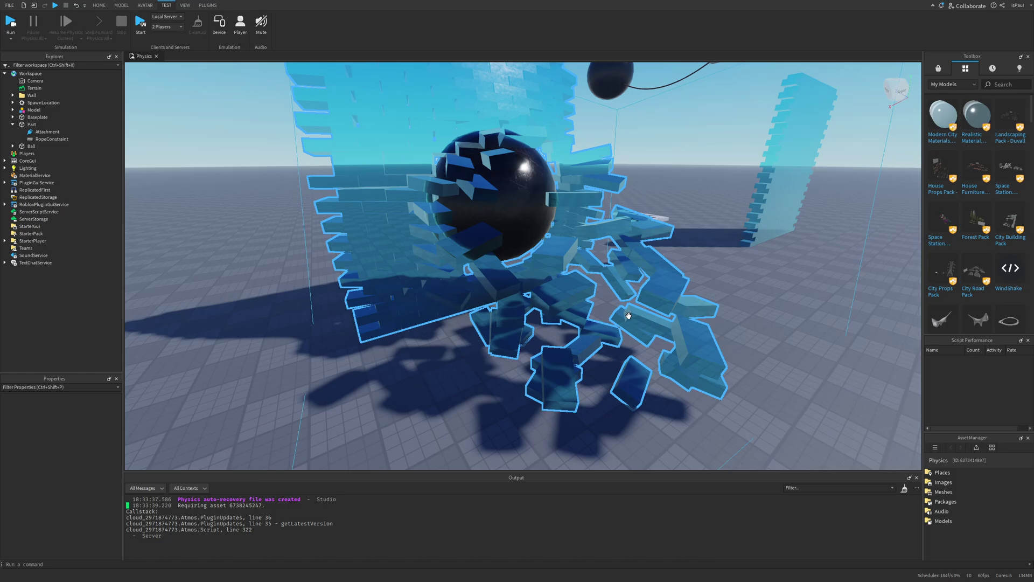
right_drag(628, 315, 669, 346)
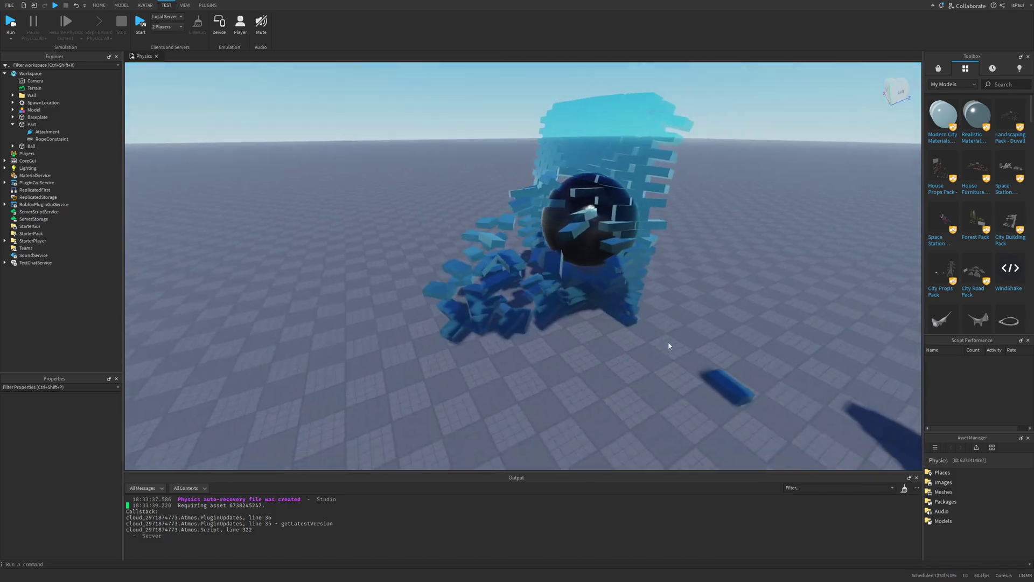
click(531, 273)
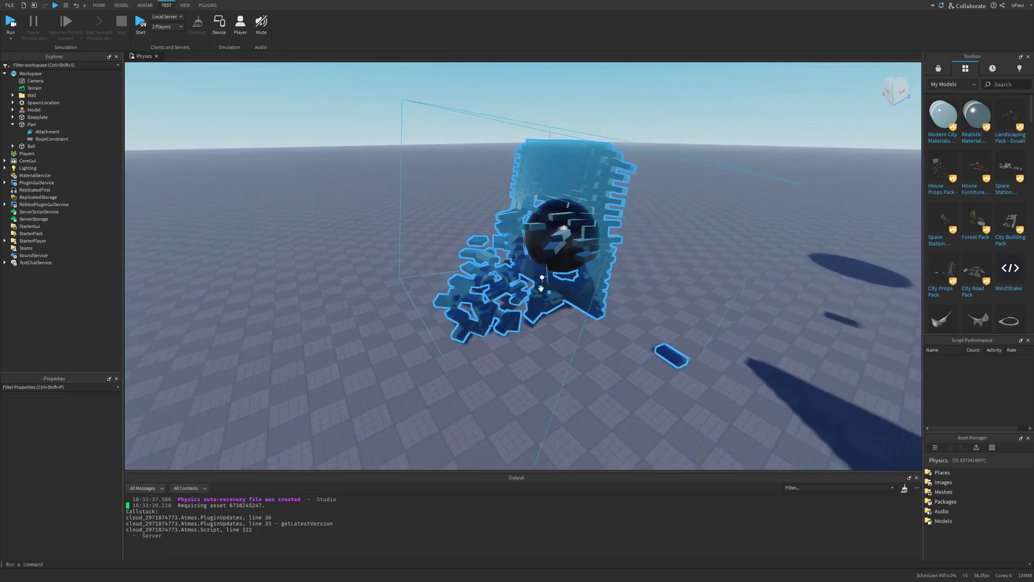
Step: Inspect the grouped mid-impact wall model and its scattered bricks up close
scroll(614, 296, up, 3)
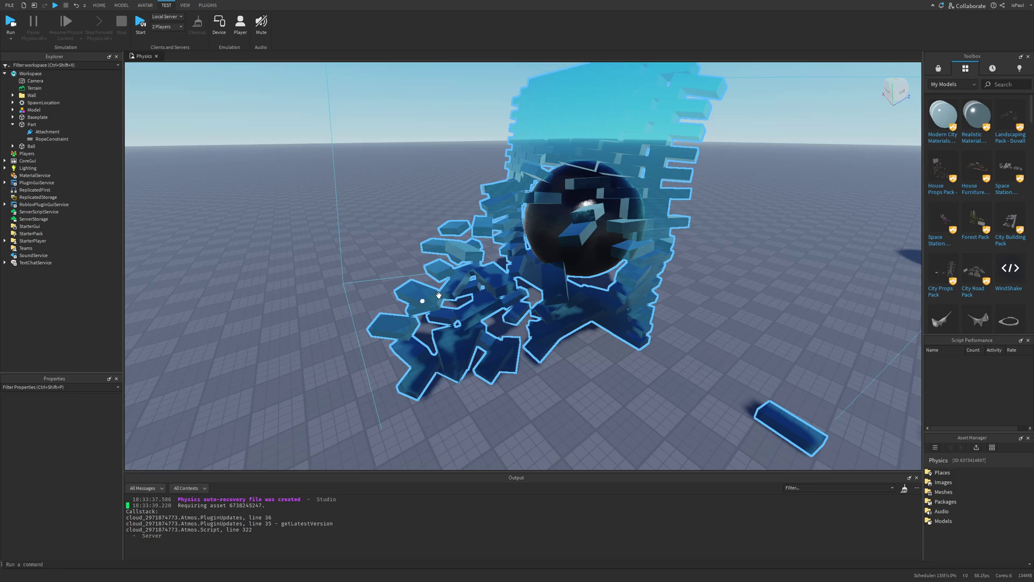
right_drag(662, 289, 662, 285)
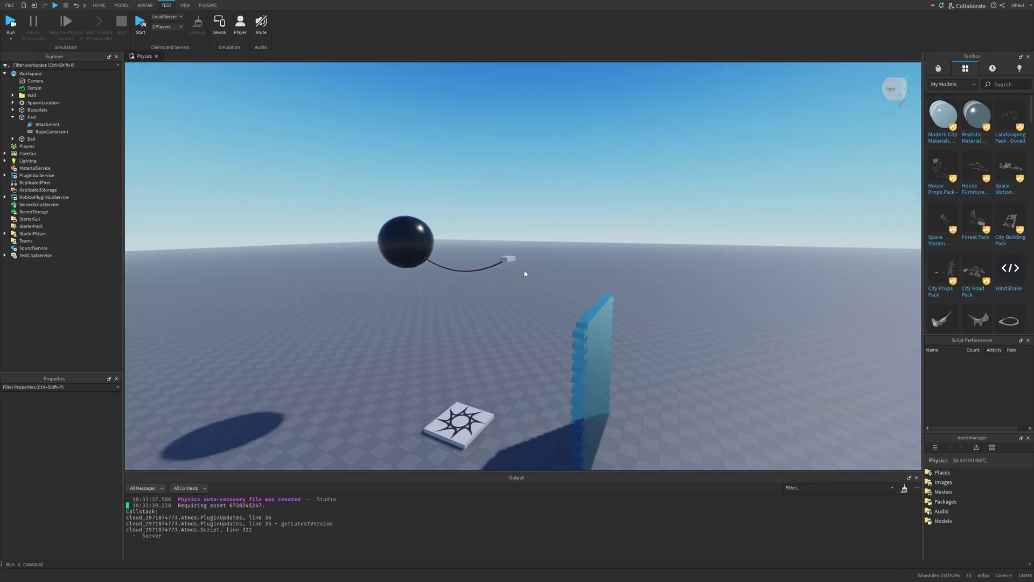
Step: Select all the bricks of the original wall and switch to the Scale tool
click(507, 257)
mouse_move(510, 277)
mouse_down()
mouse_move(505, 290)
mouse_move(503, 273)
mouse_up()
click(540, 328)
right_drag(540, 328, 593, 377)
drag(627, 402, 434, 178)
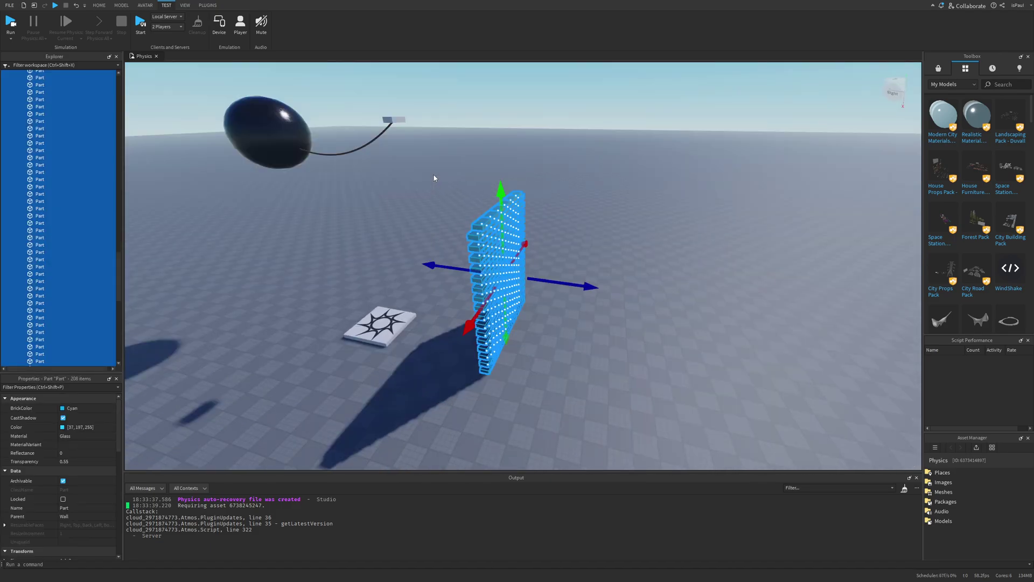
key(ctrl+3)
right_drag(594, 260, 593, 261)
scroll(582, 255, down, 3)
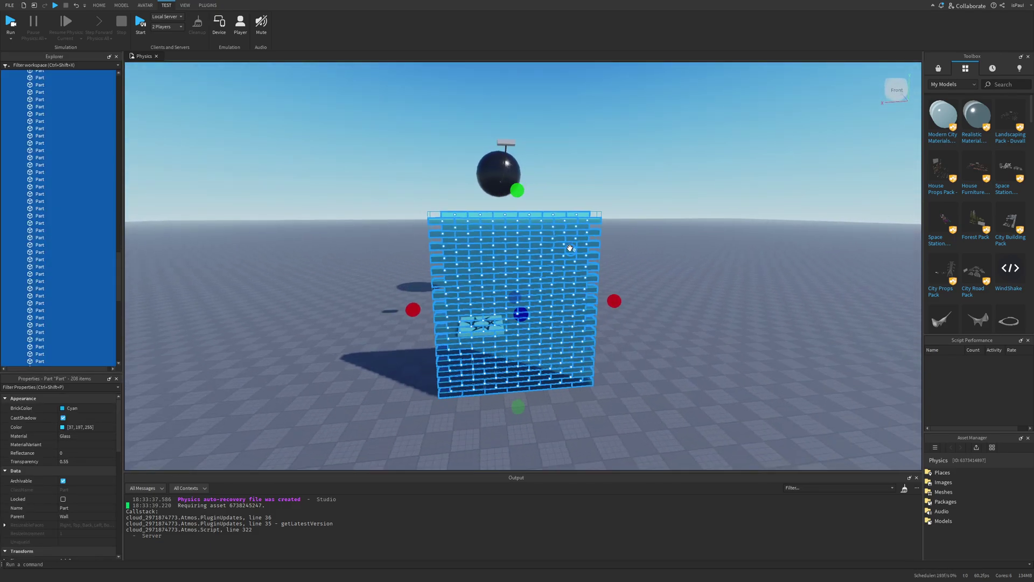
scroll(563, 215, up, 2)
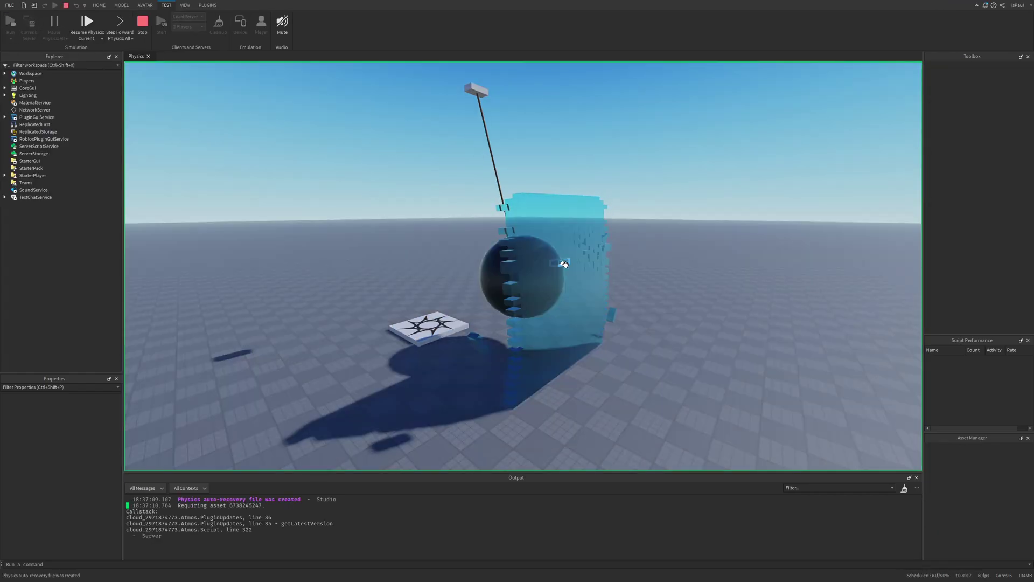
Step: Examine the ball frozen against the breaking wall from several angles in the paused simulation
key(w)
right_drag(656, 311, 642, 304)
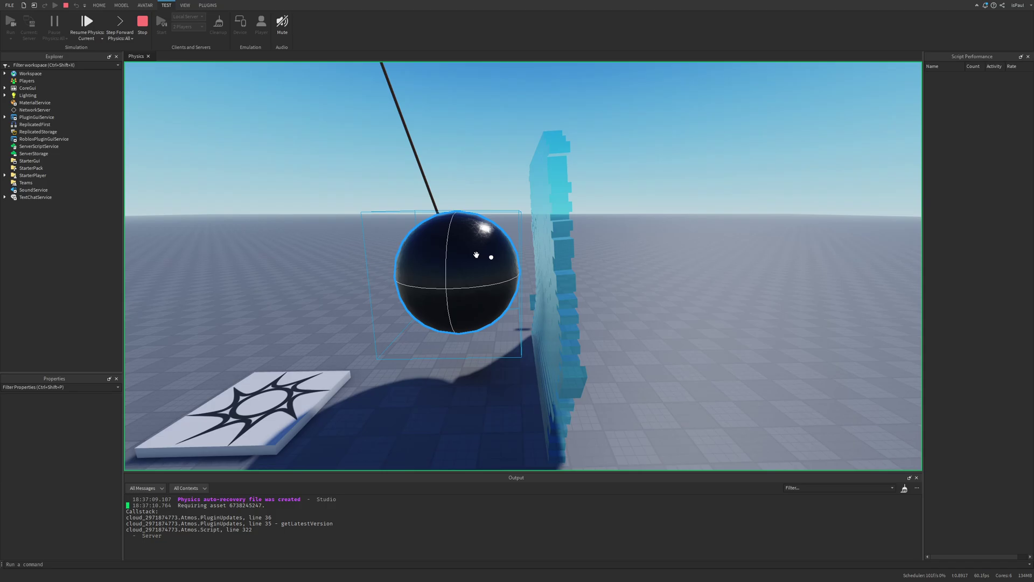
key(d)
right_drag(663, 286, 657, 289)
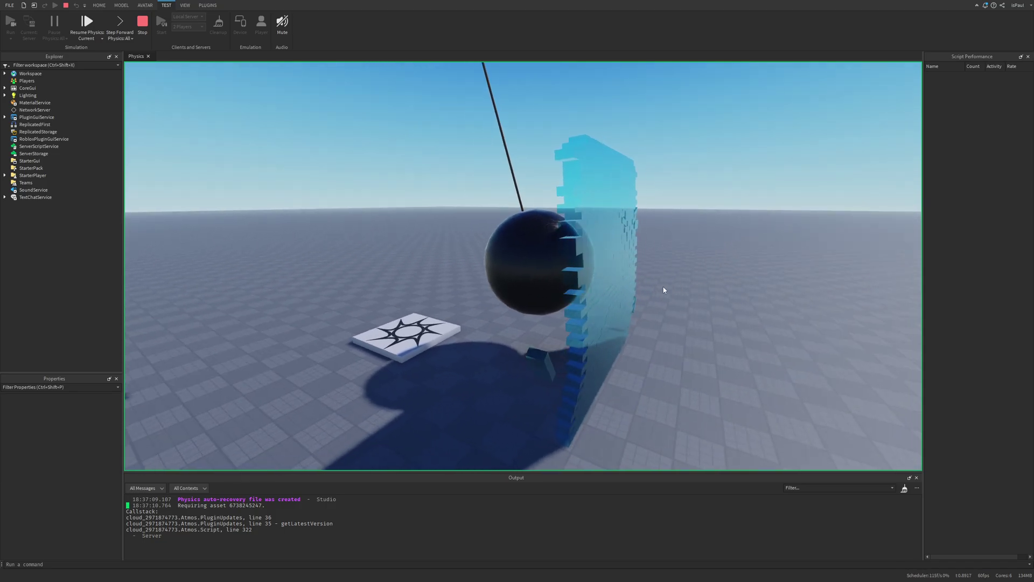
scroll(463, 291, up, 2)
right_drag(463, 291, 463, 263)
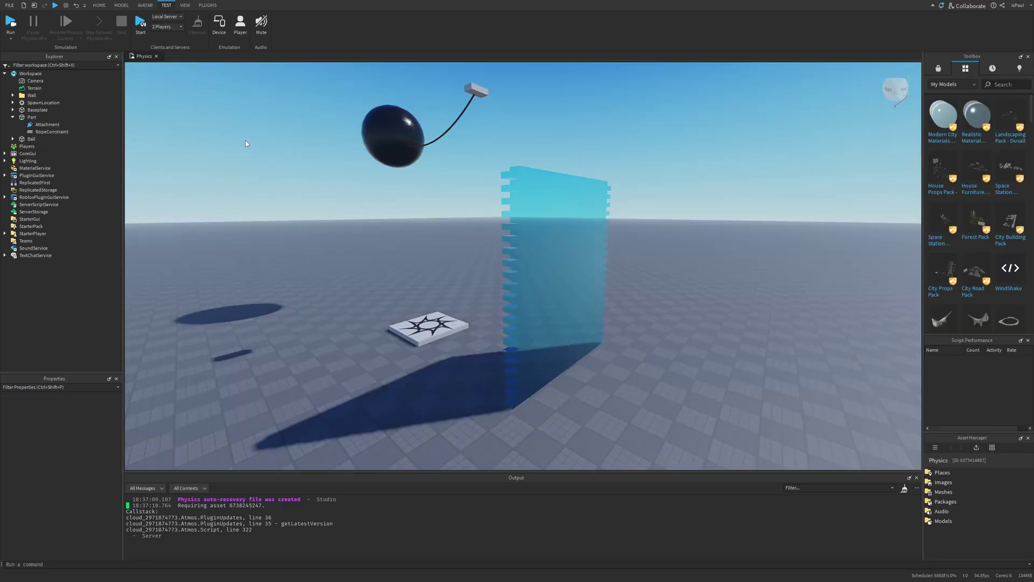
Step: Run the simulation twice to watch the ball demolish the wall, stopping it after each run
right_drag(220, 115, 258, 107)
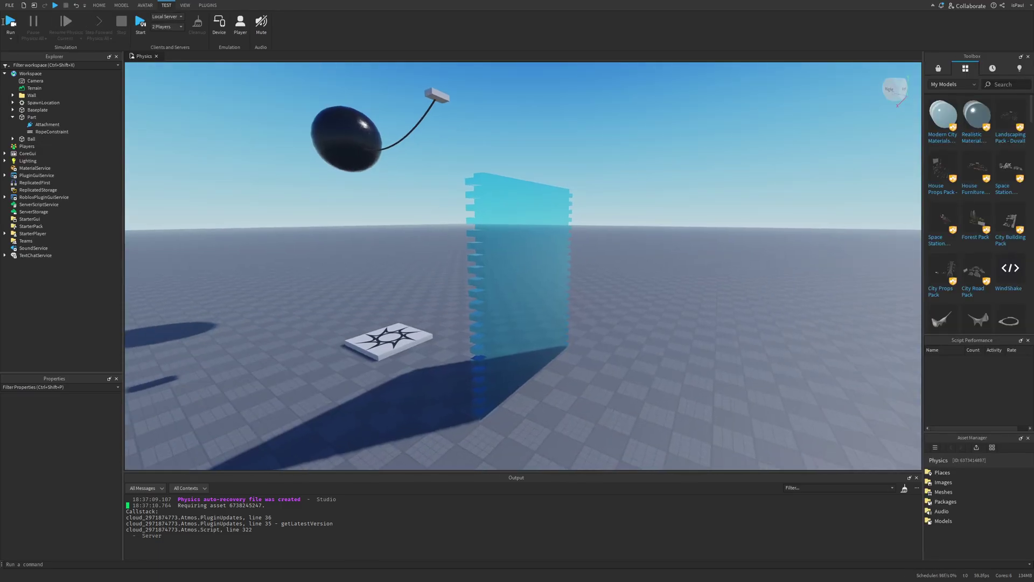
click(4, 21)
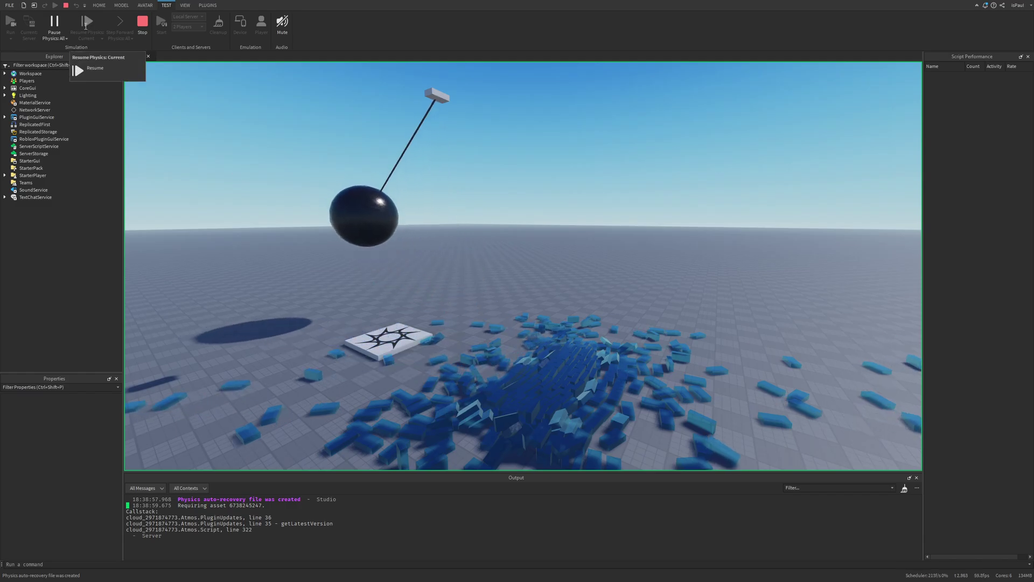
scroll(240, 118, up, 2)
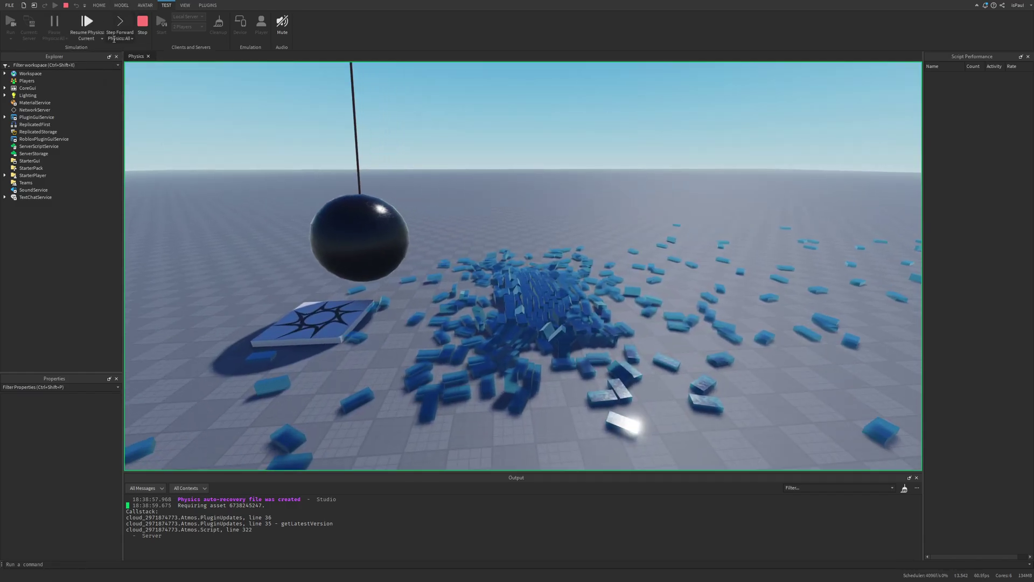
key(shift+F5)
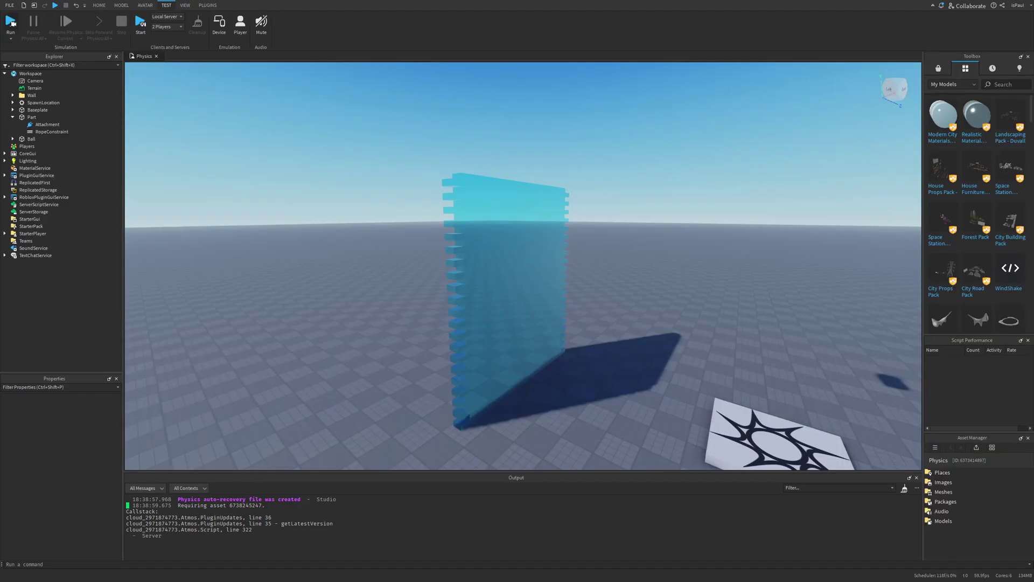
key(F8)
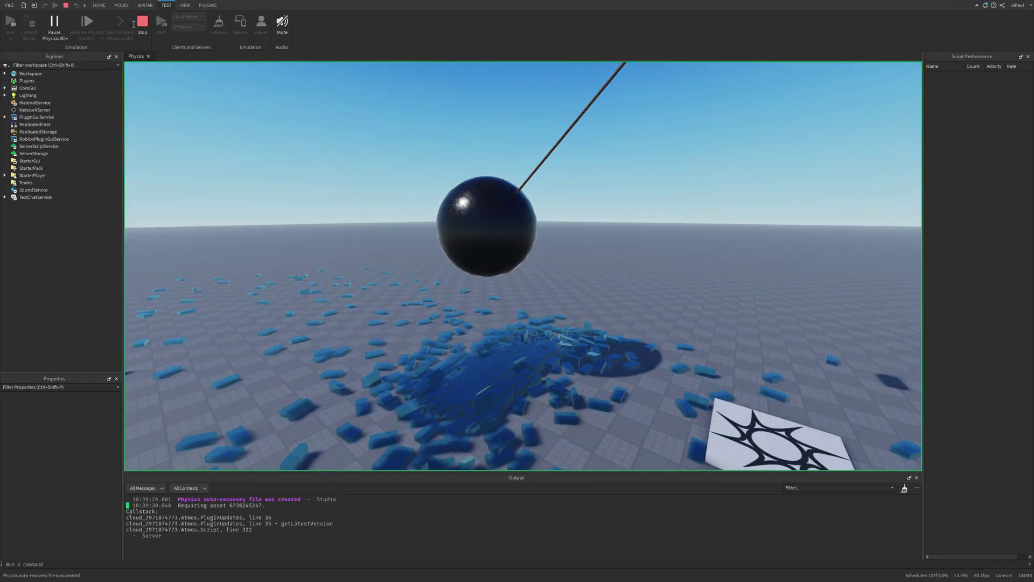
key(shift+F5)
key(a)
right_drag(613, 340, 627, 275)
key(s)
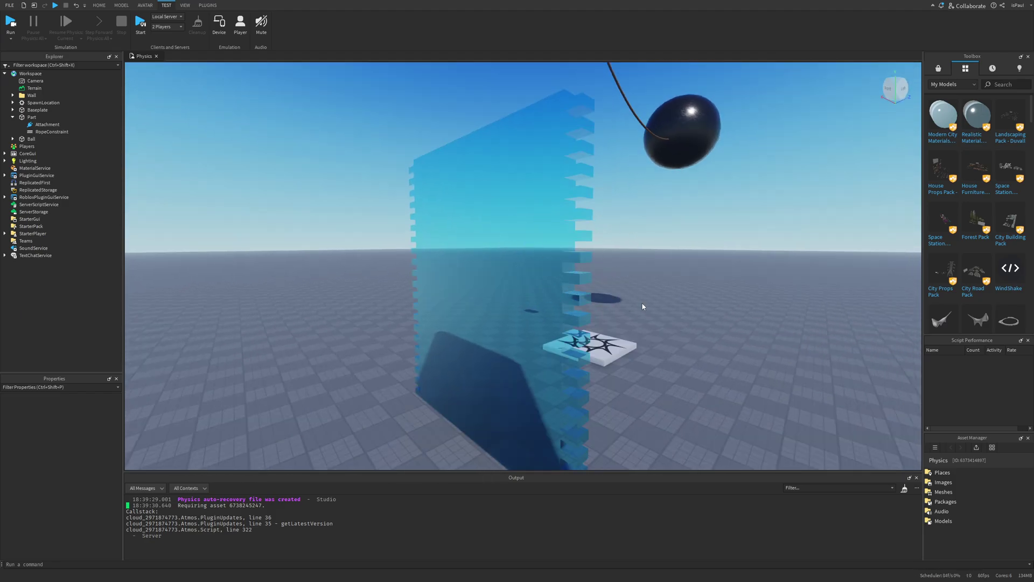
right_drag(581, 269, 453, 355)
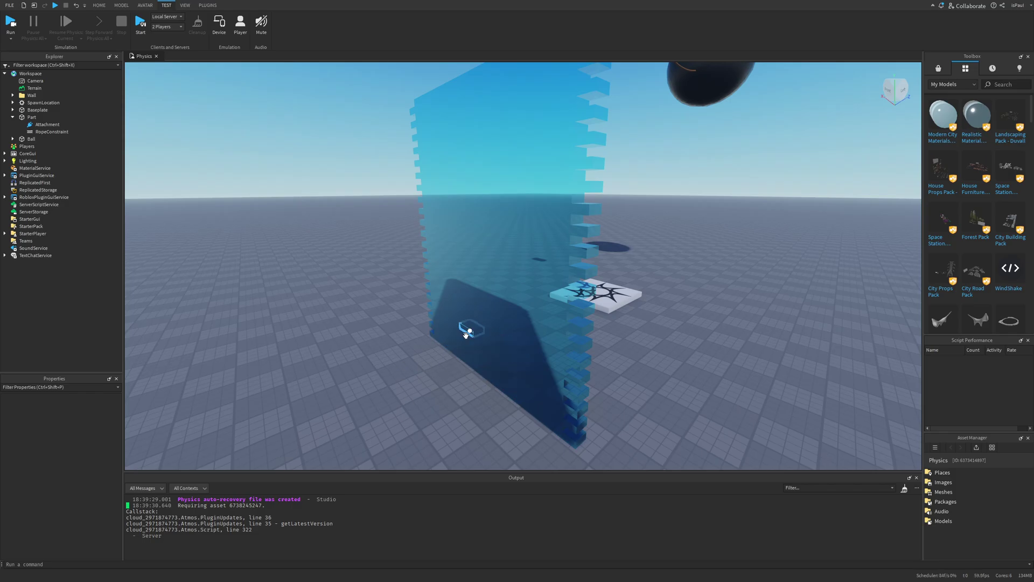
right_drag(467, 333, 627, 297)
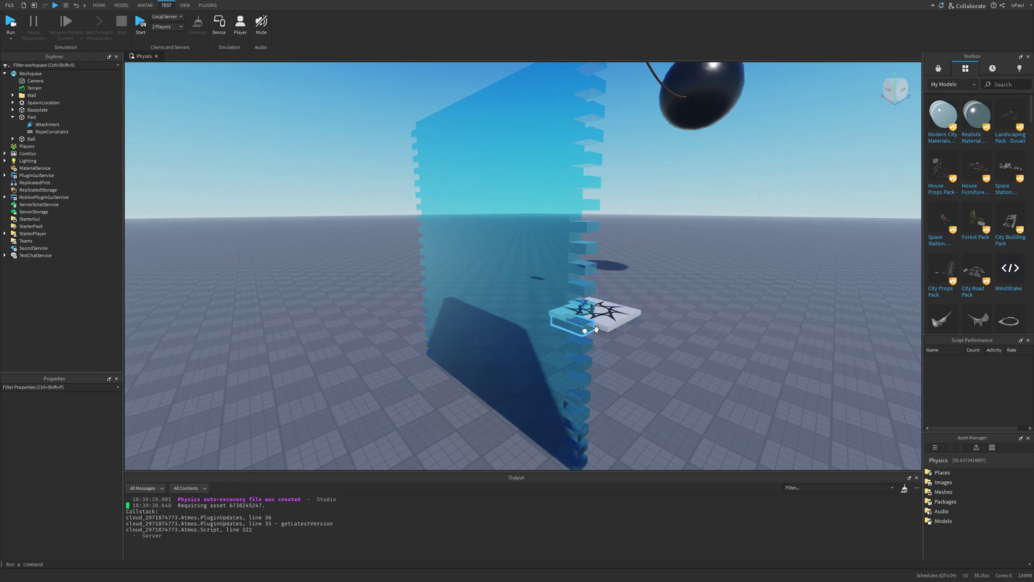
scroll(667, 333, down, 4)
right_drag(597, 328, 641, 320)
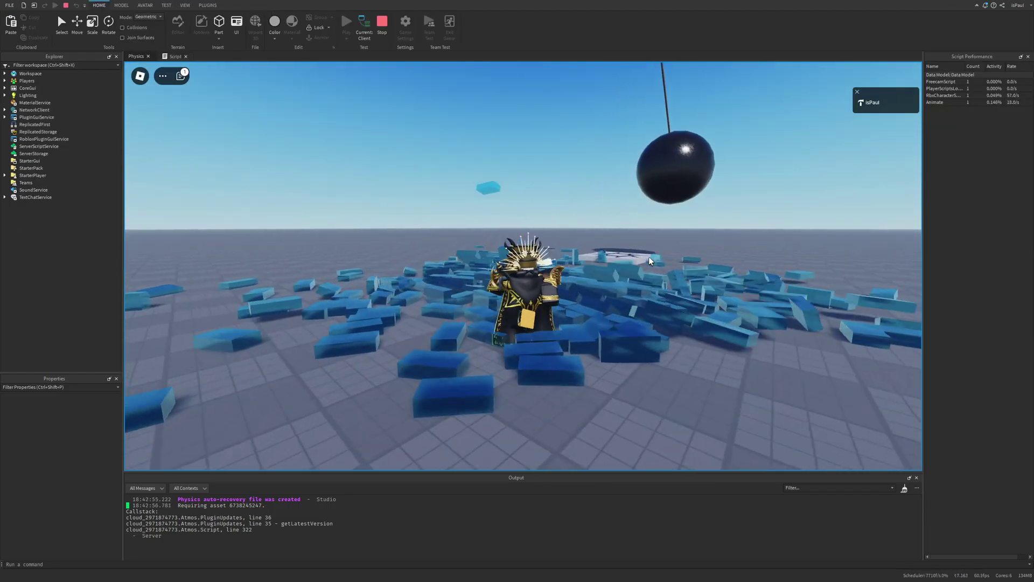
Step: Walk the character back through the scattered bricks in the play test and make it jump
key(s)
scroll(646, 256, up, 2)
right_drag(607, 254, 607, 254)
key(space)
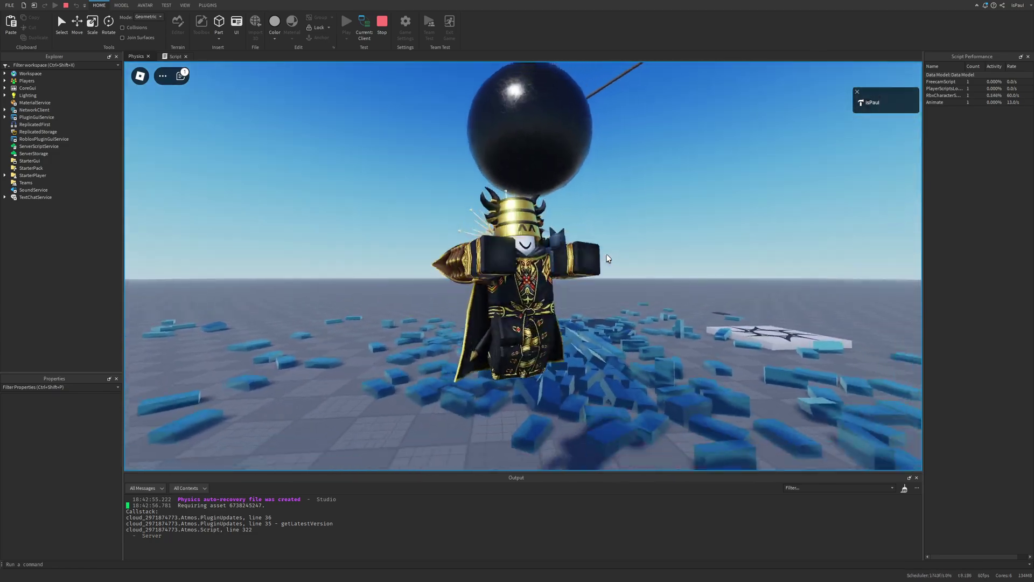